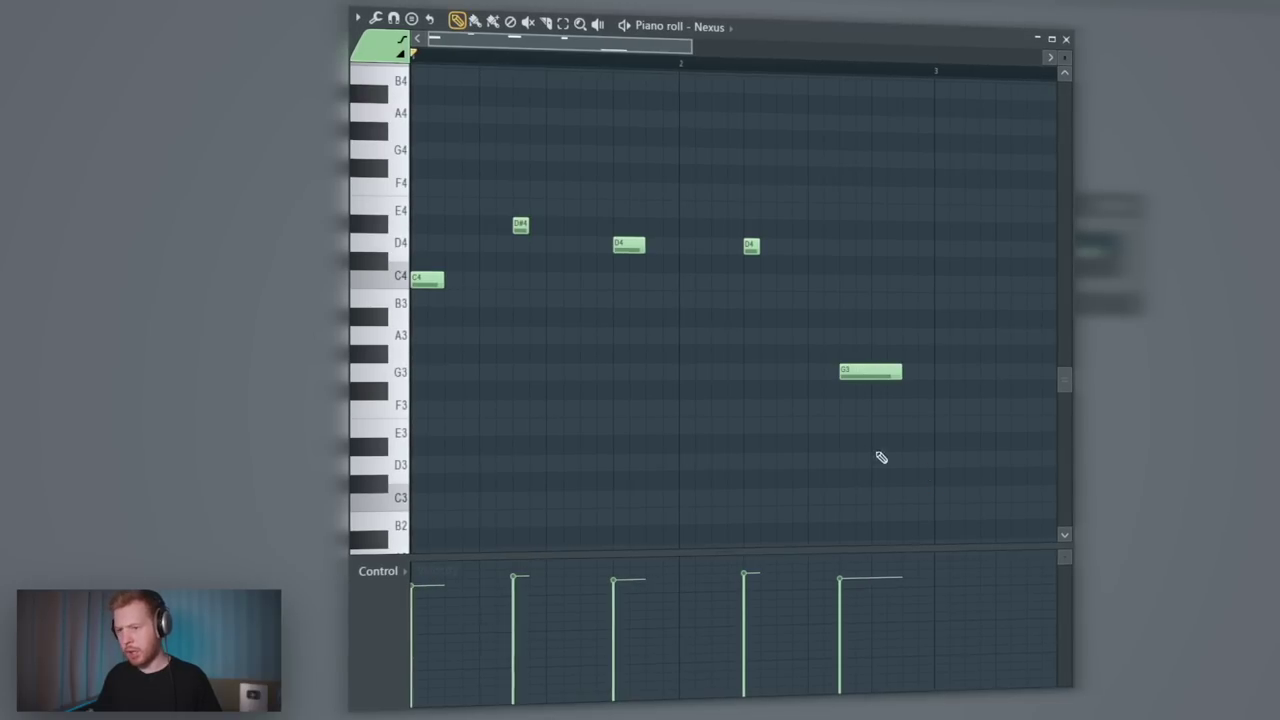
# Audition the two-bar Nexus melody, then duplicate it into bars 3 and 4 with the last G3 ending at bar 5.
pyautogui.press('space')
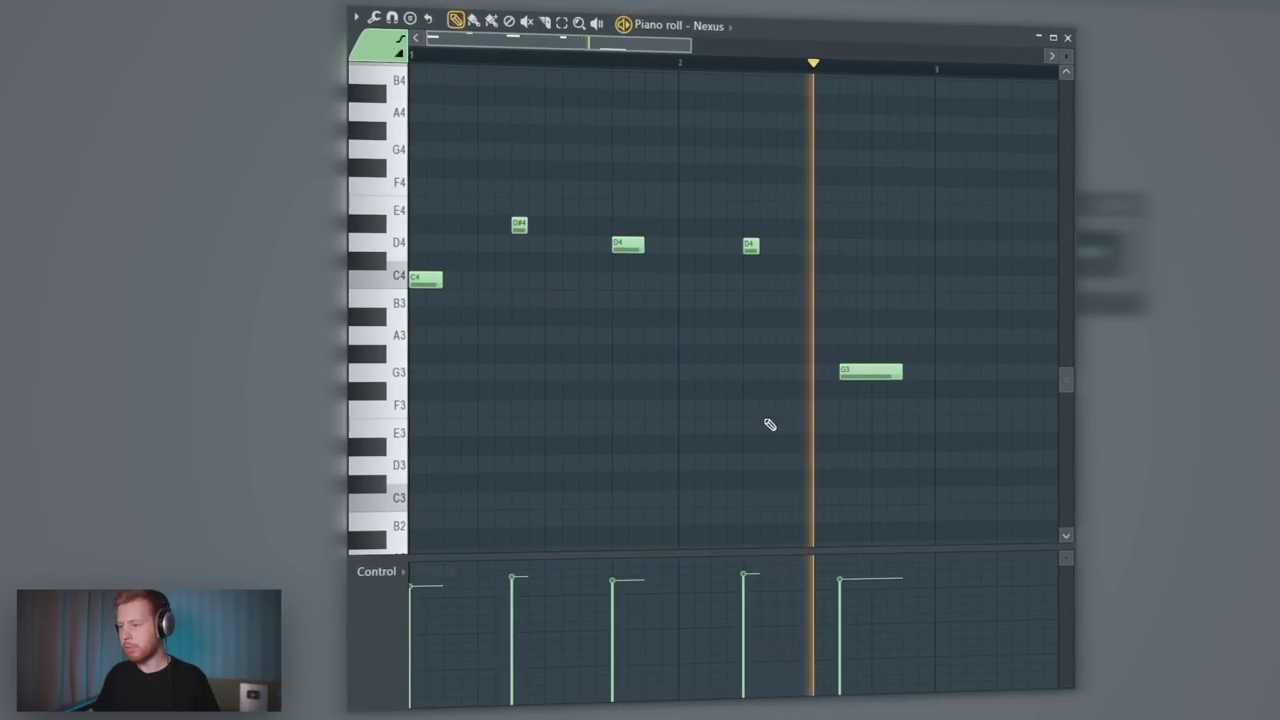
pyautogui.press('space')
pyautogui.scroll(-1, 857, 455)
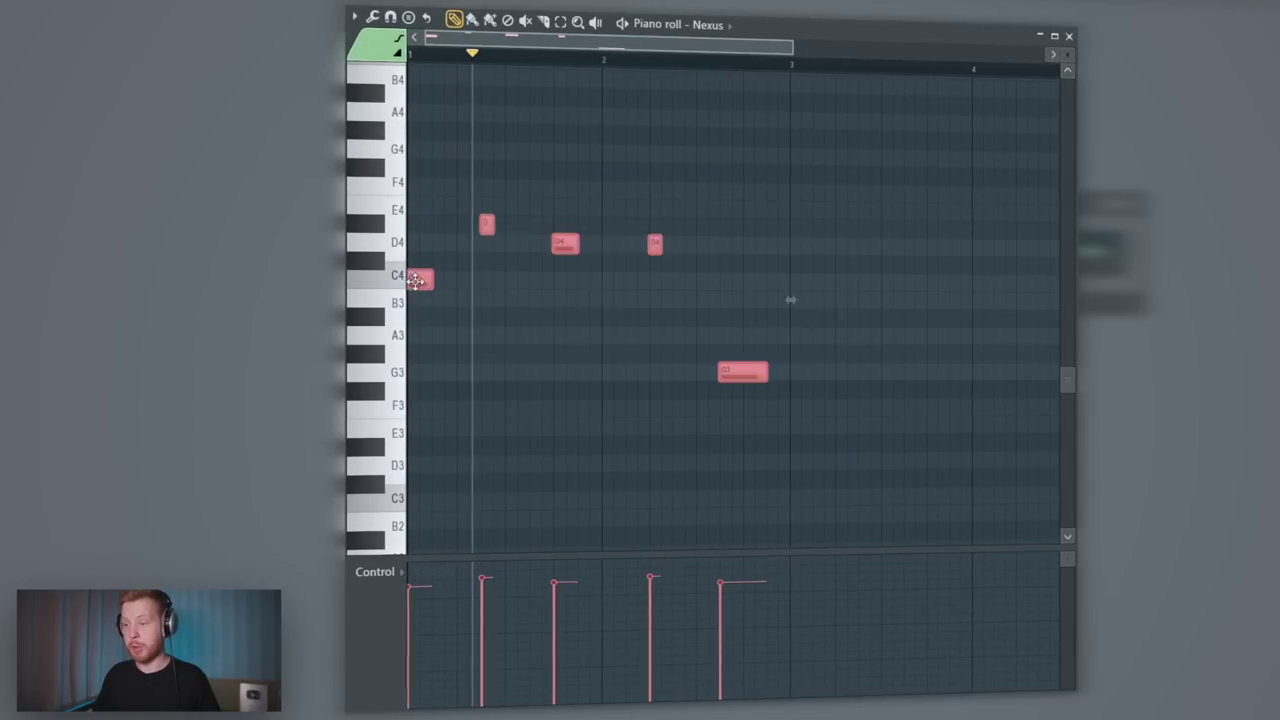
pyautogui.moveTo(415, 281); pyautogui.dragTo(803, 323)
pyautogui.hscroll(3, 806, 323)
pyautogui.keyDown('ctrl'); pyautogui.click(714, 374); pyautogui.keyUp('ctrl')
pyautogui.scroll(2, 848, 401)
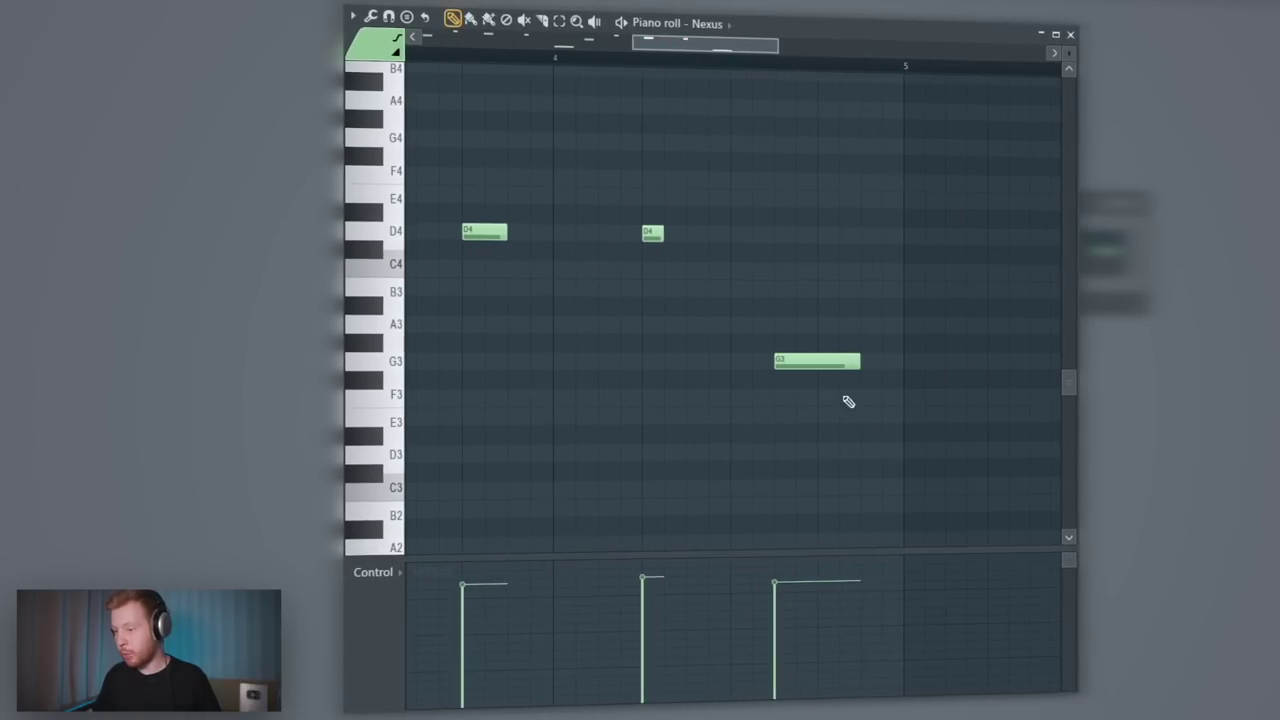
pyautogui.scroll(-3, 665, 416)
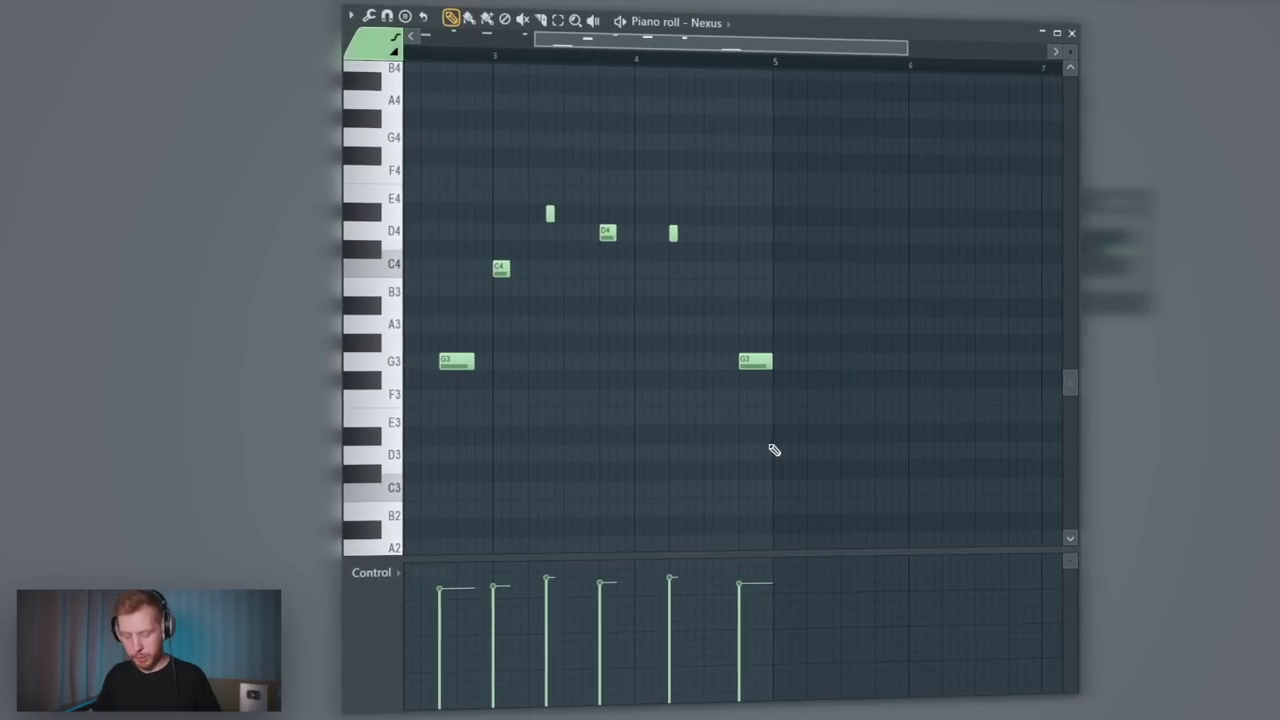
# Duplicate the four-bar melody into bars 5 to 8 and vary the bar 8 ending with extra G3 notes.
pyautogui.hotkey('ctrl', 'b')
pyautogui.scroll(2, 900, 442)
pyautogui.hscroll(3, 780, 434)
pyautogui.keyDown('ctrl'); pyautogui.click(661, 424); pyautogui.keyUp('ctrl')
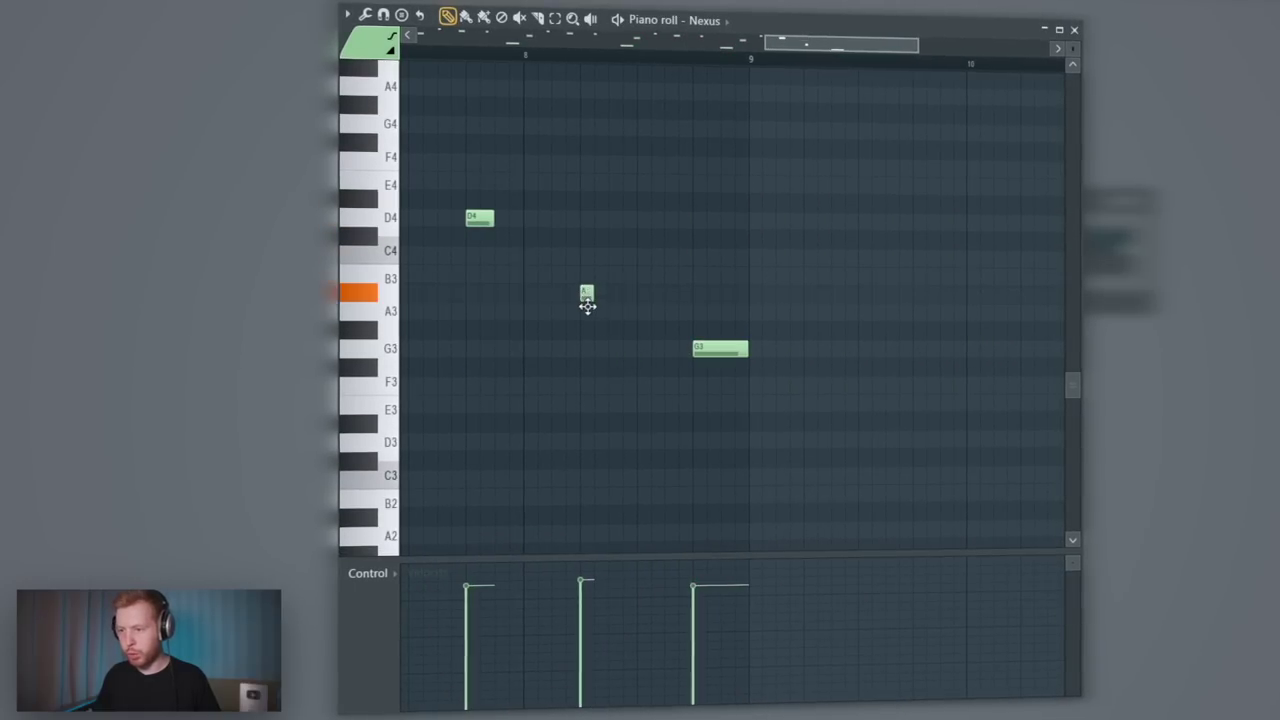
pyautogui.scroll(2, 610, 380)
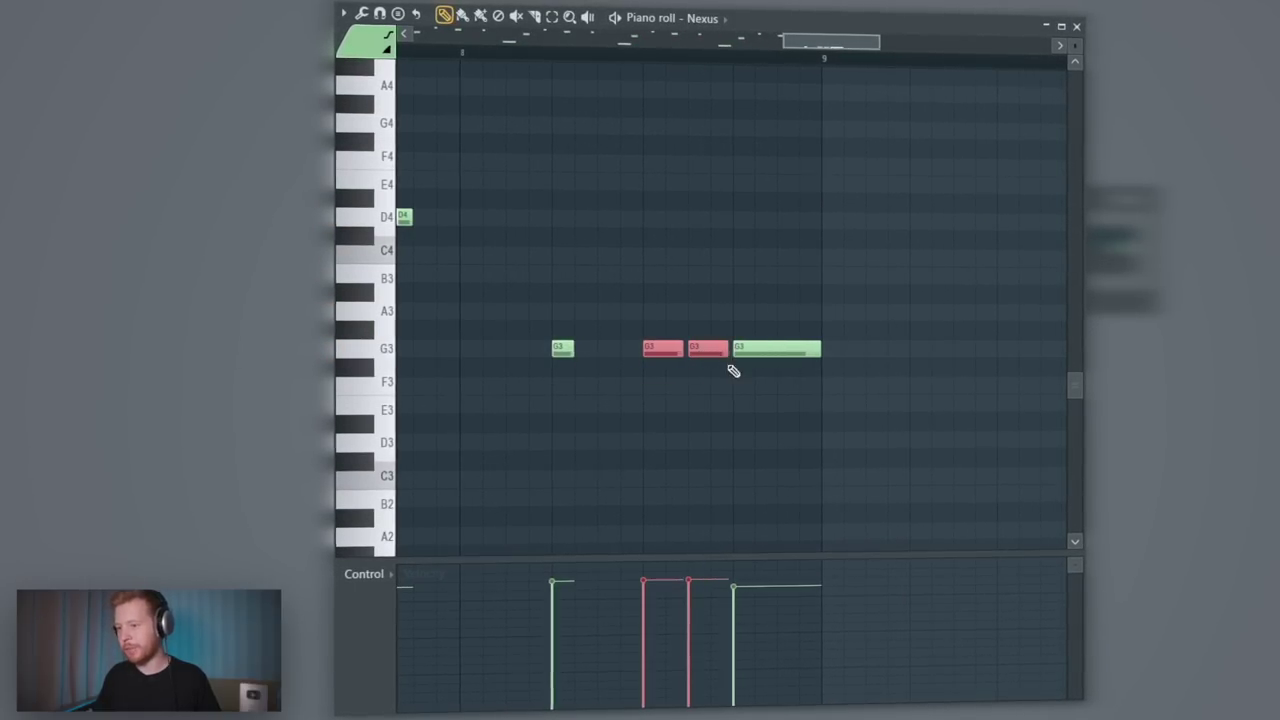
pyautogui.scroll(-3, 733, 371)
pyautogui.press('space')
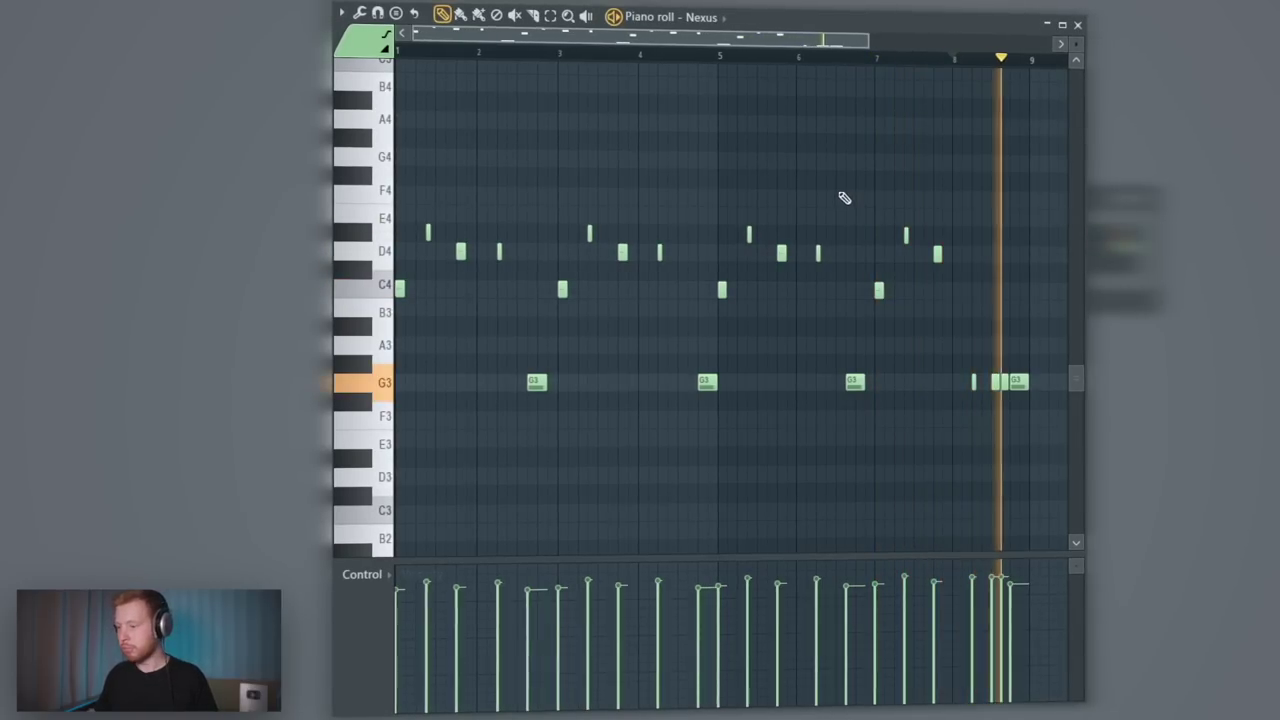
pyautogui.press('space')
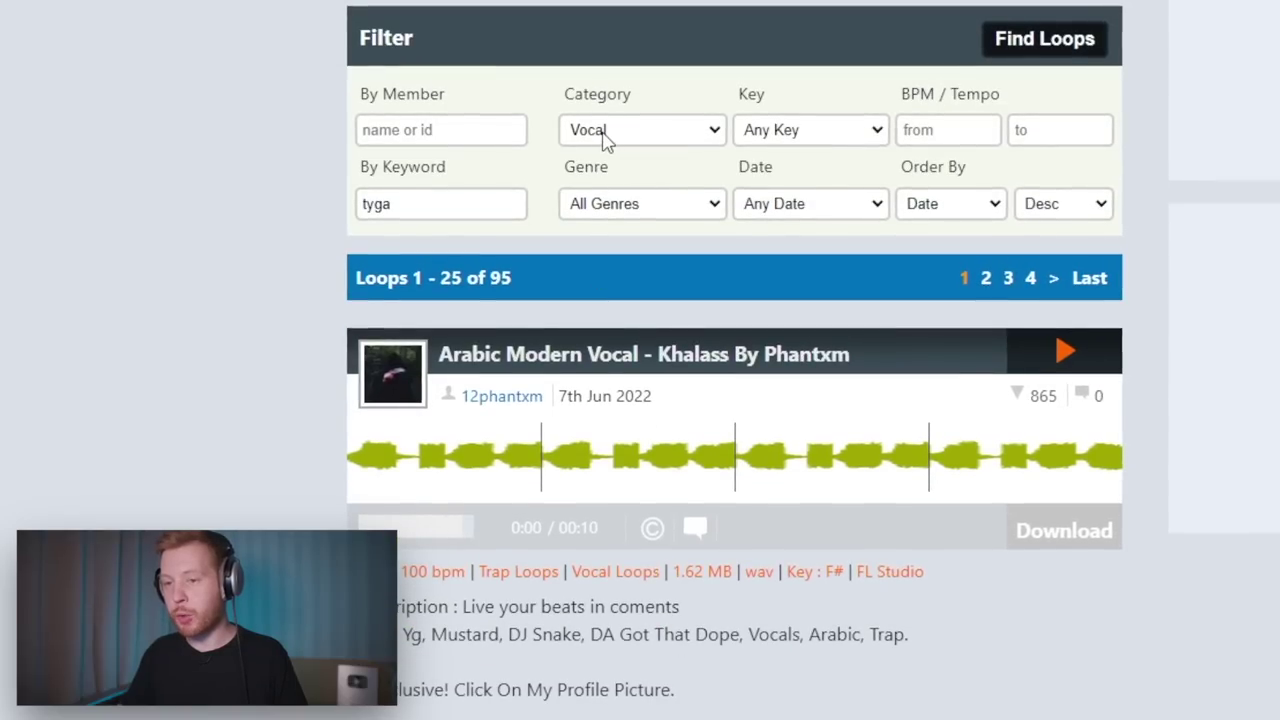
# Switch to the Looperman vocal loop results for "tyga" and audition "DJ Mustard X Migos - Pure Water Vocal Phantxm".
pyautogui.moveTo(411, 205); pyautogui.dragTo(323, 211)
pyautogui.click(426, 211)
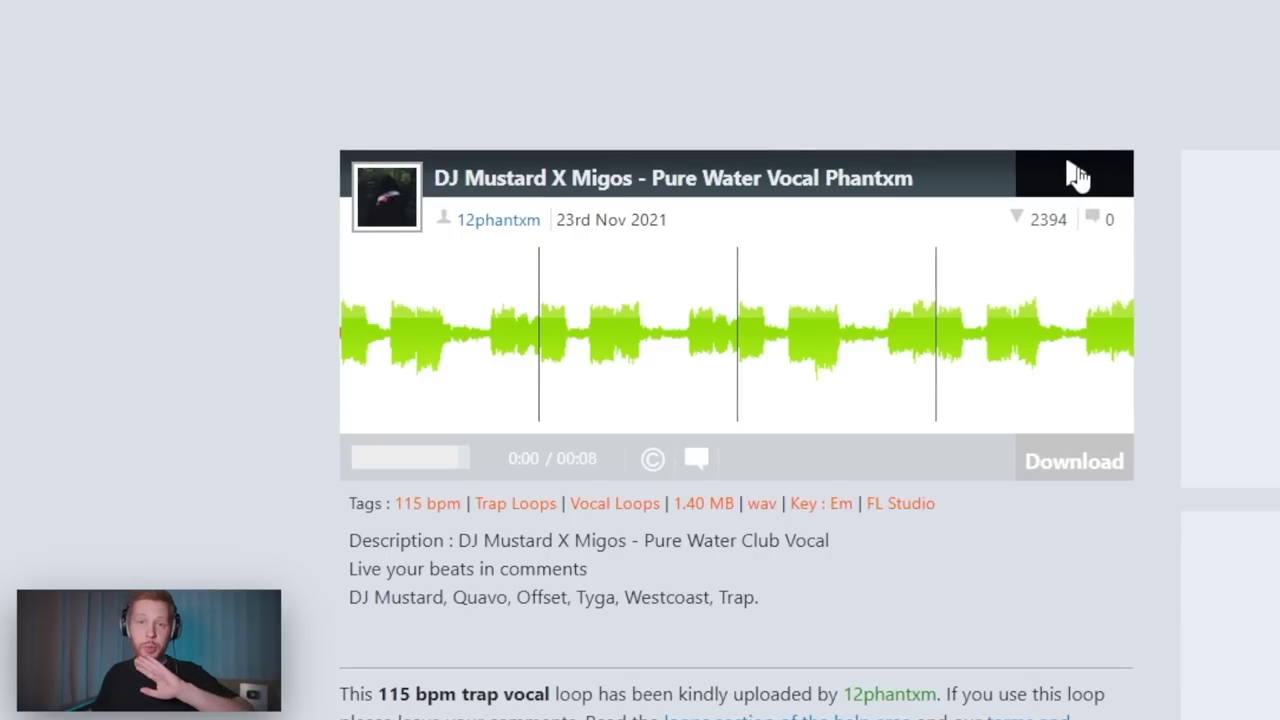
pyautogui.click(1077, 175)
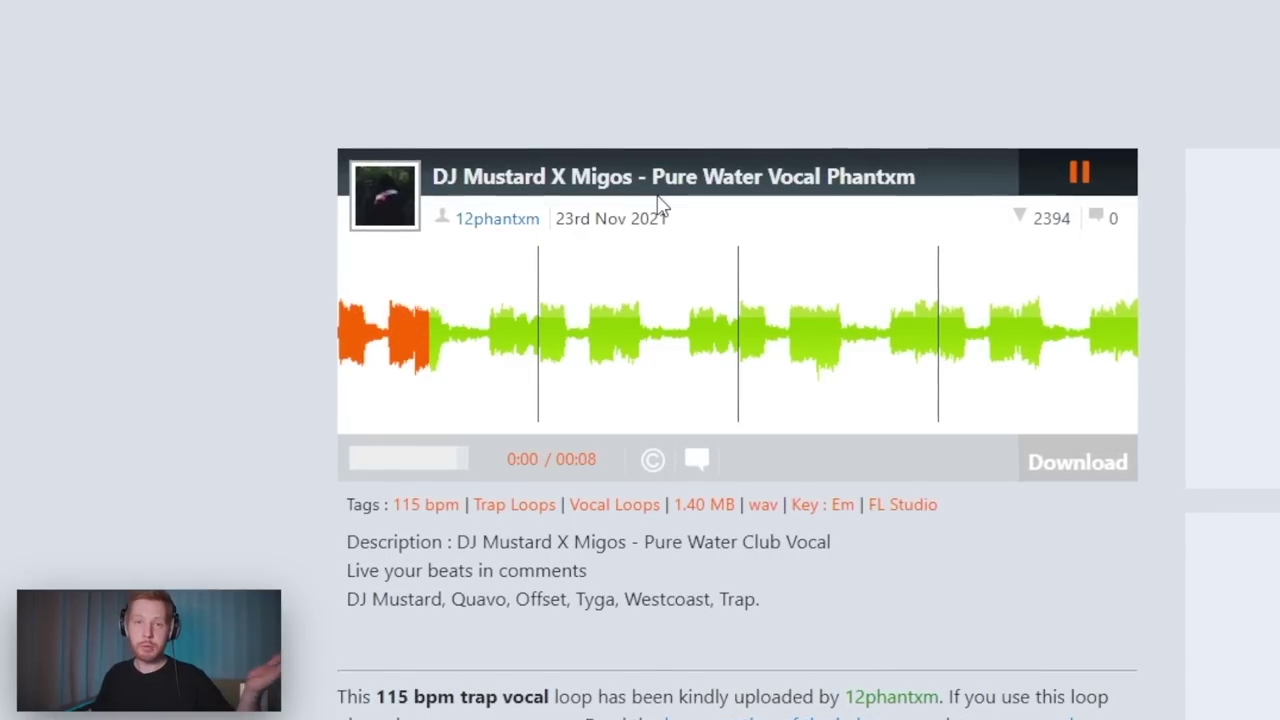
pyautogui.click(1082, 172)
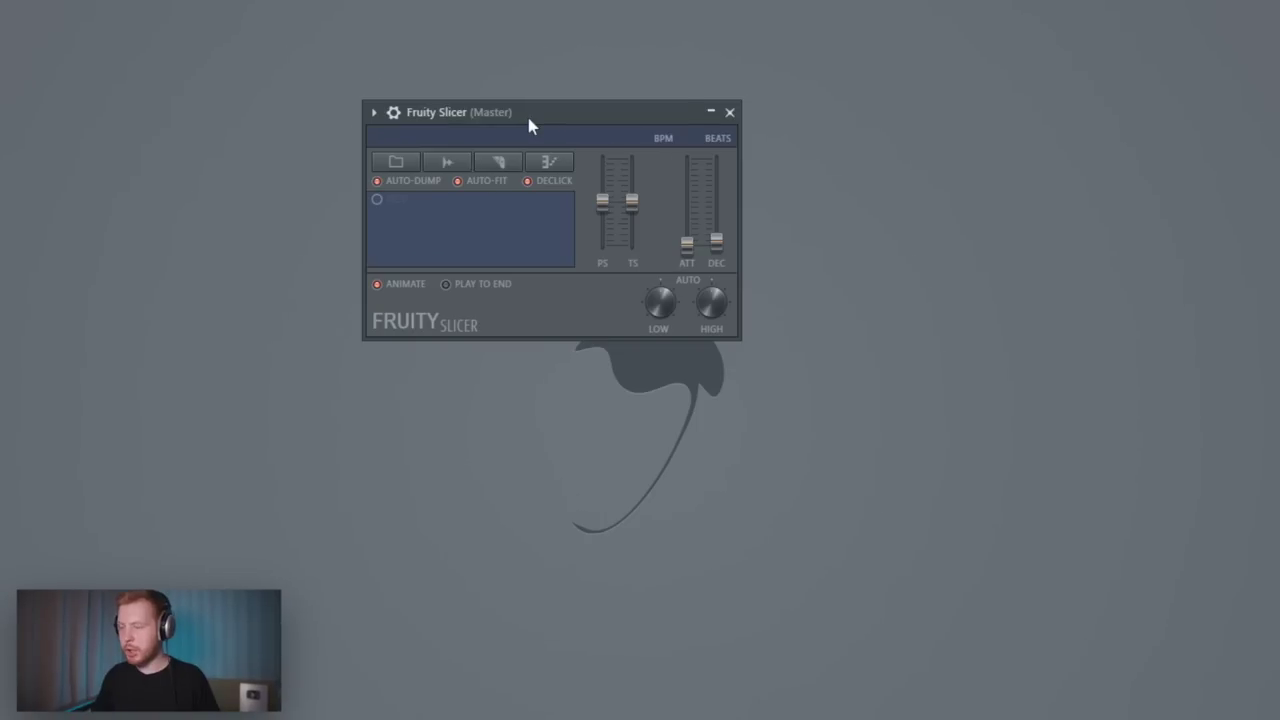
# Load the Pure Water vocal loop into Fruity Slicer in FL Studio, and raise its pitch shift and time stretch slightly.
pyautogui.moveTo(526, 112); pyautogui.dragTo(568, 68)
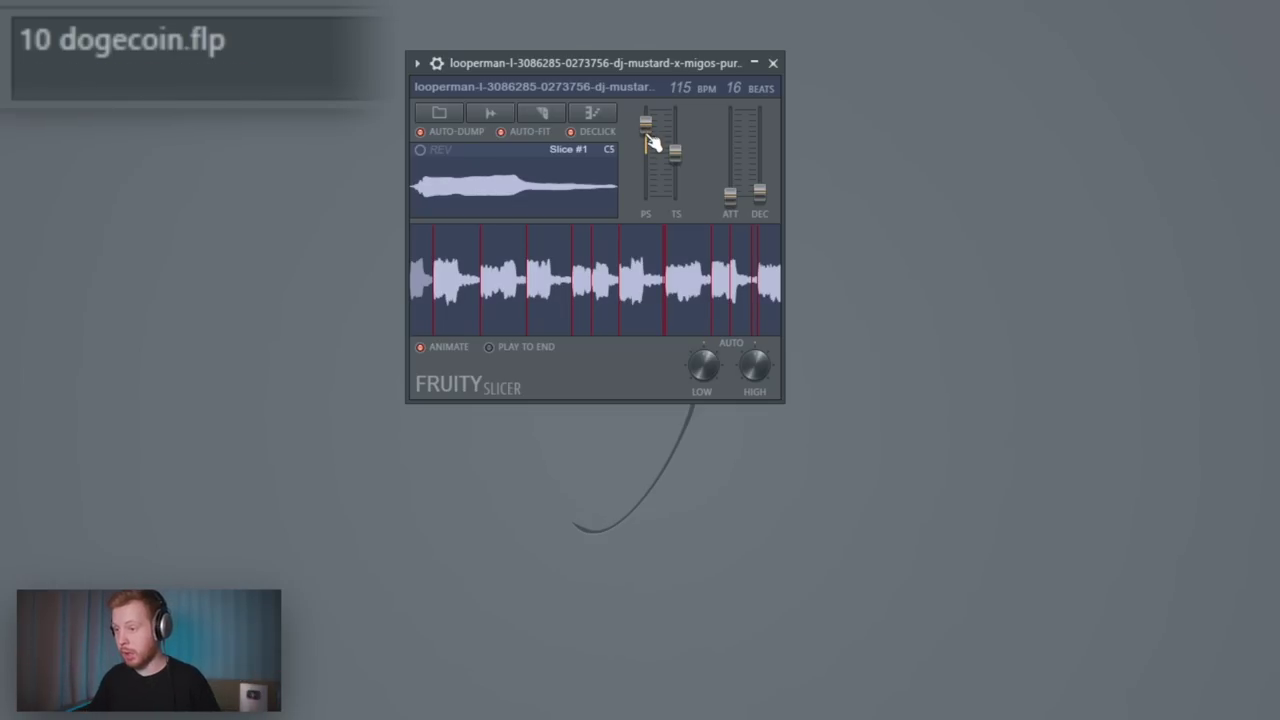
pyautogui.moveTo(677, 154); pyautogui.dragTo(677, 150)
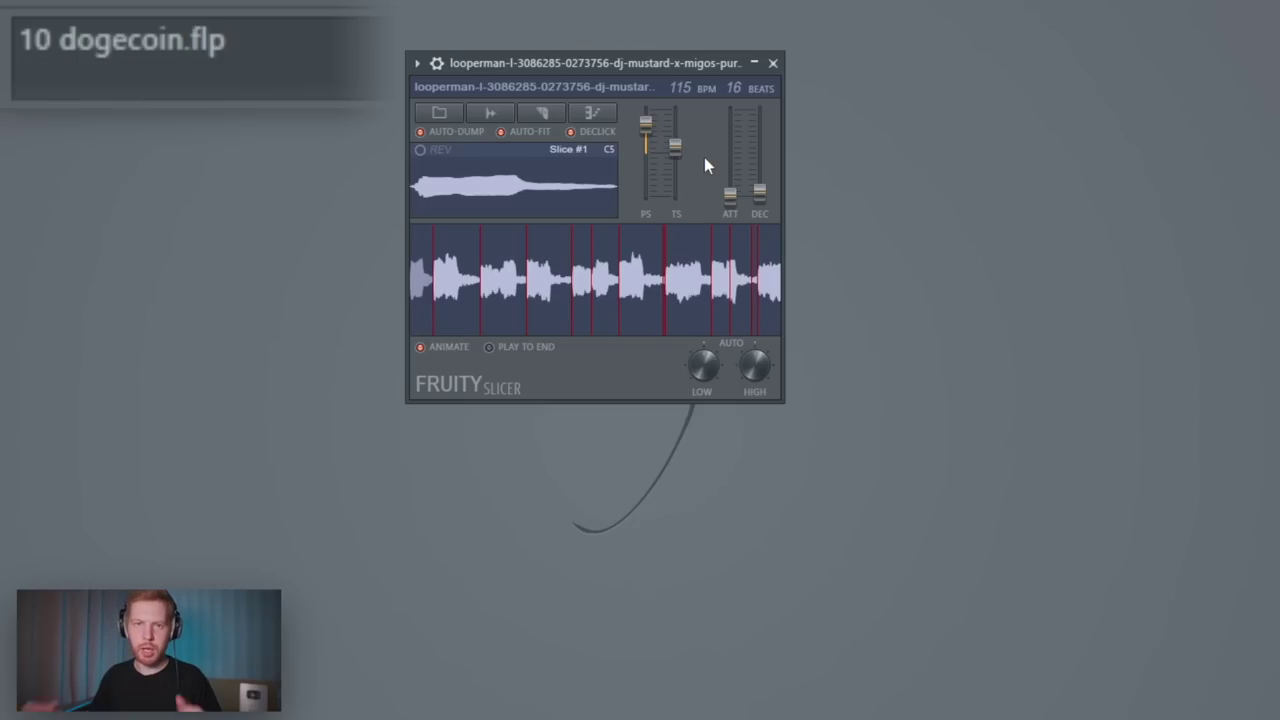
pyautogui.press('x')
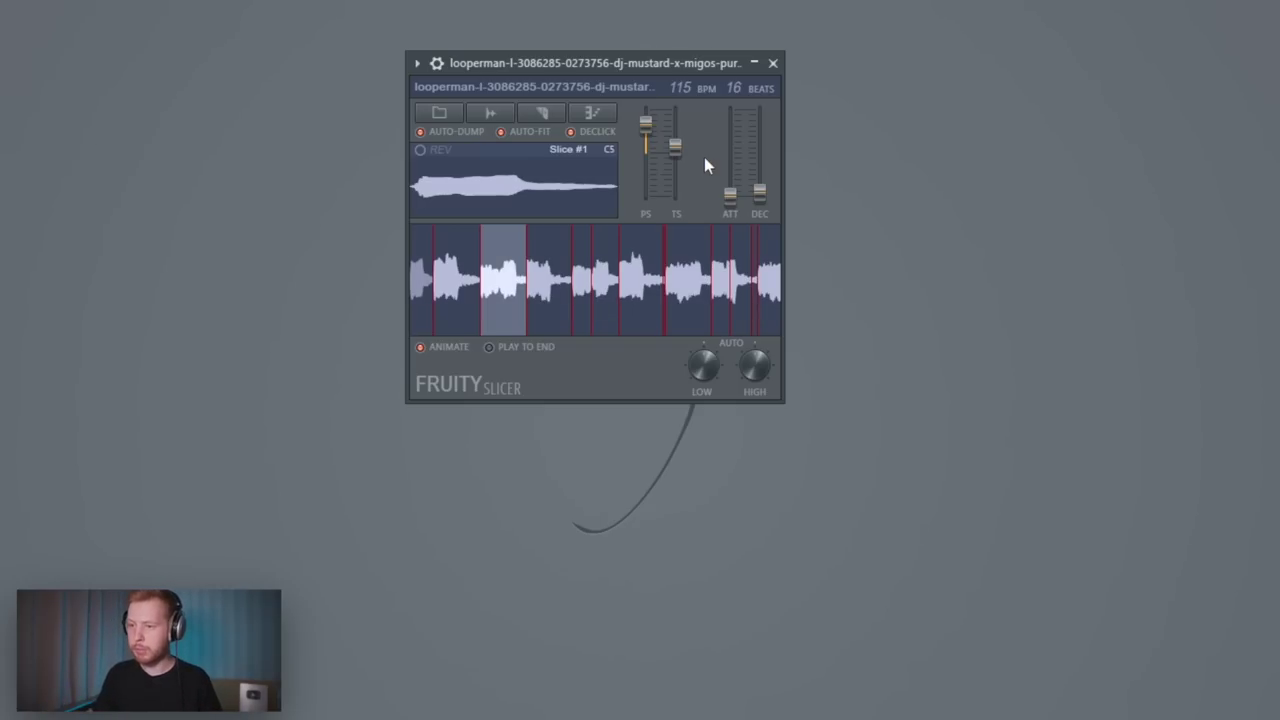
pyautogui.press('d')
pyautogui.press('c')
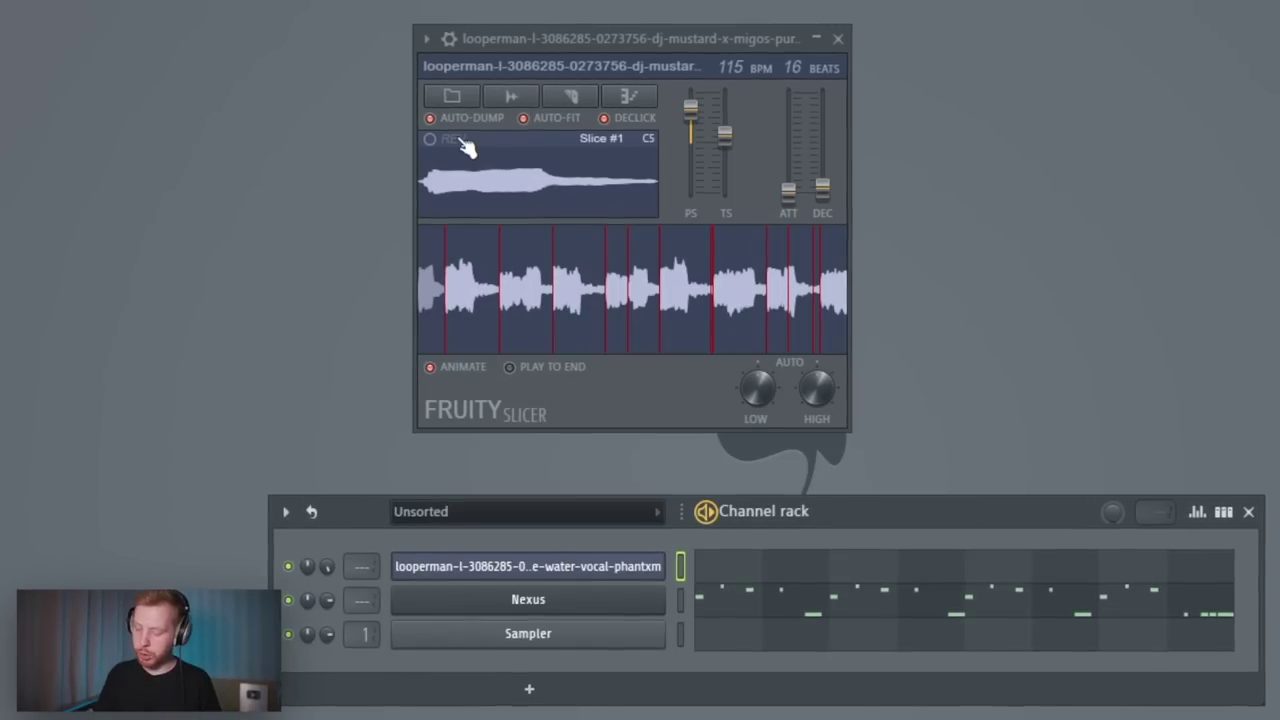
# Play vocal slices over the Nexus melody and dump the last 2 minutes of the score log to the selected pattern.
pyautogui.press('space')
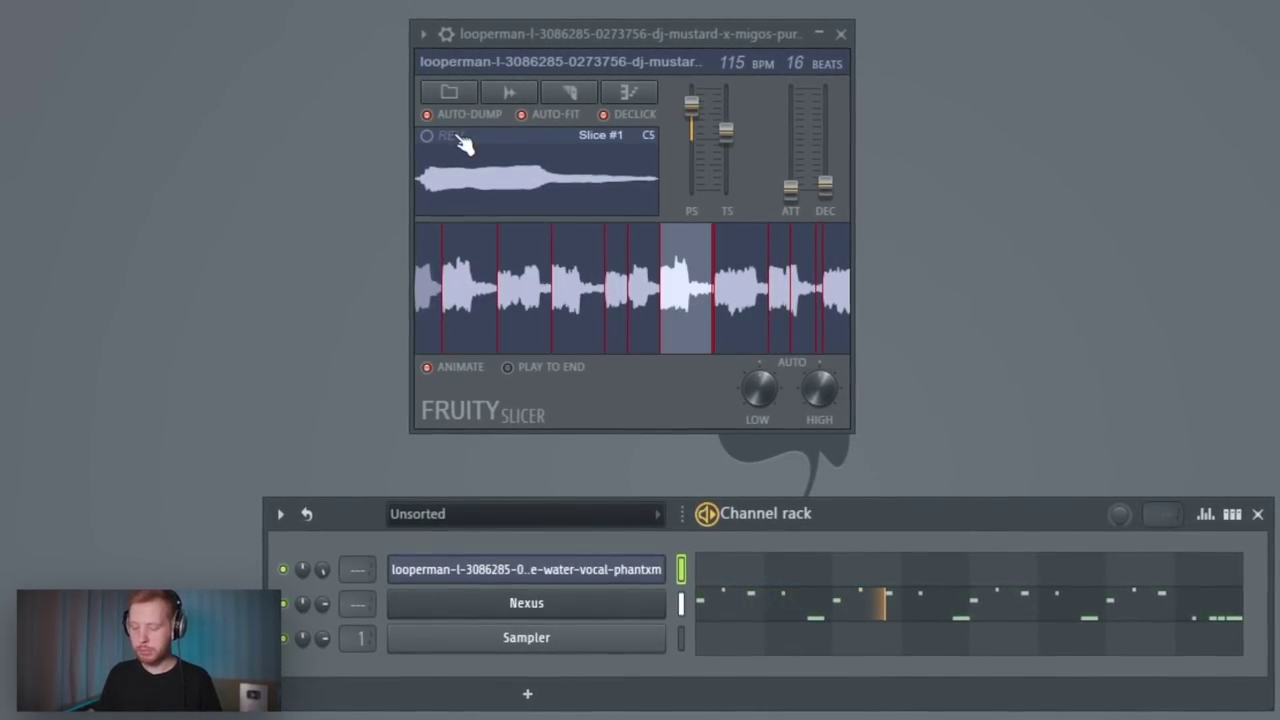
pyautogui.press('space')
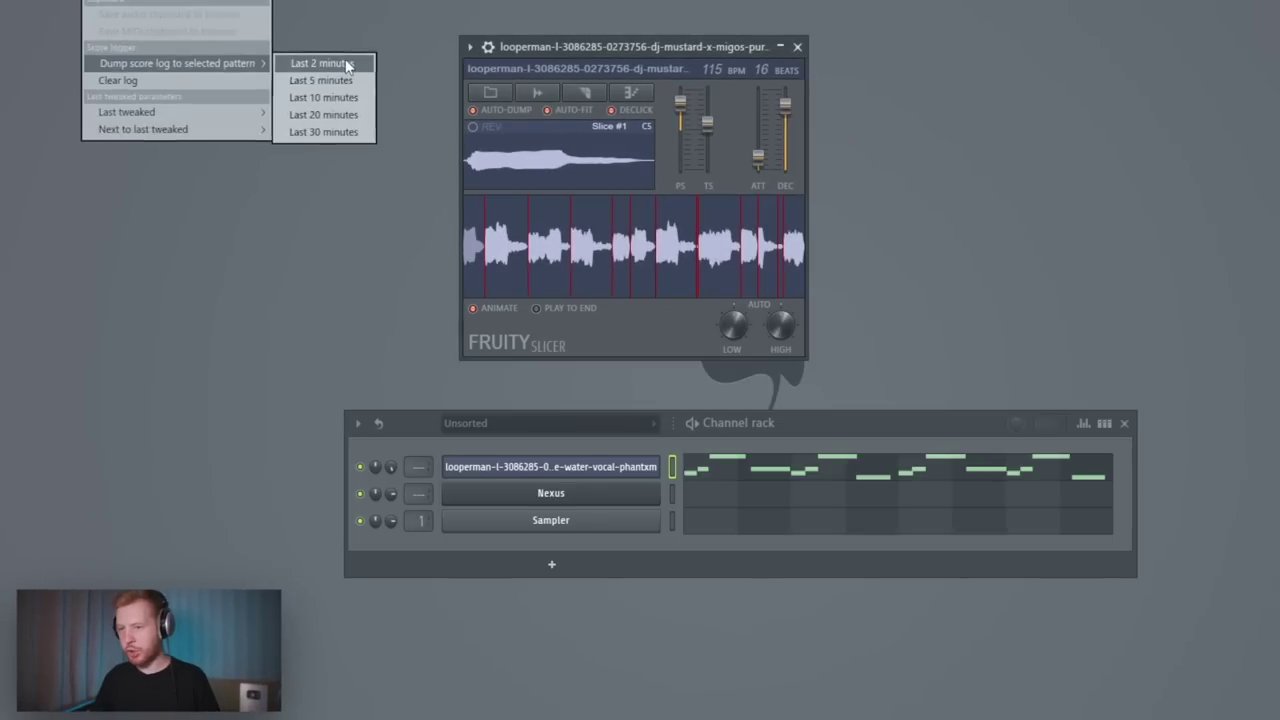
pyautogui.click(320, 63)
# Tidy the dumped vocal slice notes over eight bars, aligning them to the grid and levelling their velocities.
pyautogui.click(868, 451)
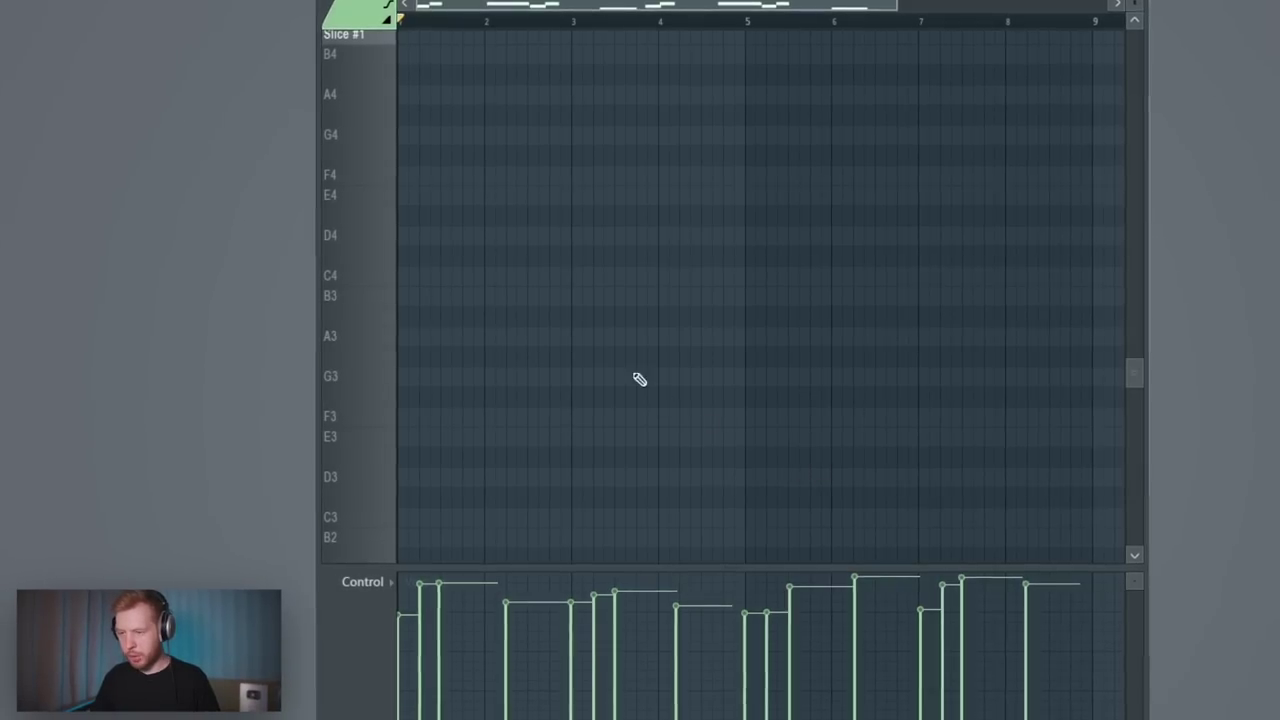
pyautogui.scroll(3, 538, 388)
pyautogui.moveTo(630, 417); pyautogui.dragTo(719, 455)
pyautogui.scroll(4, 500, 461)
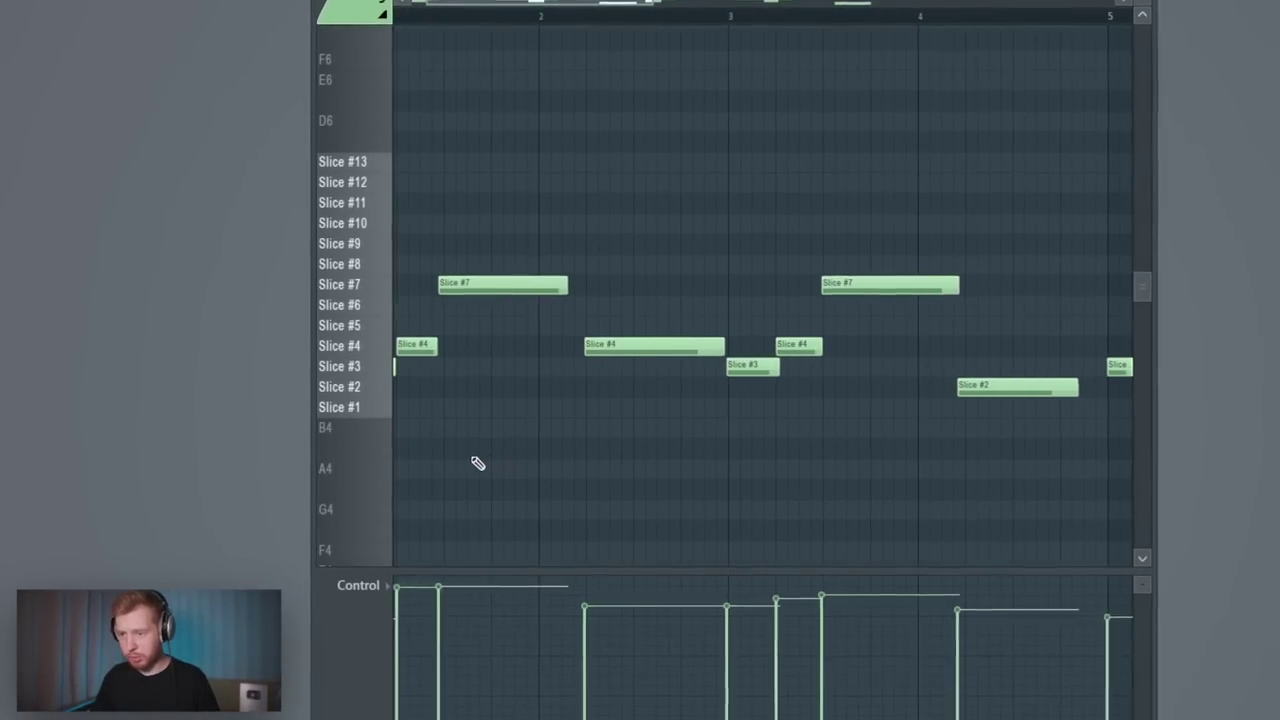
pyautogui.moveTo(590, 466); pyautogui.dragTo(698, 468)
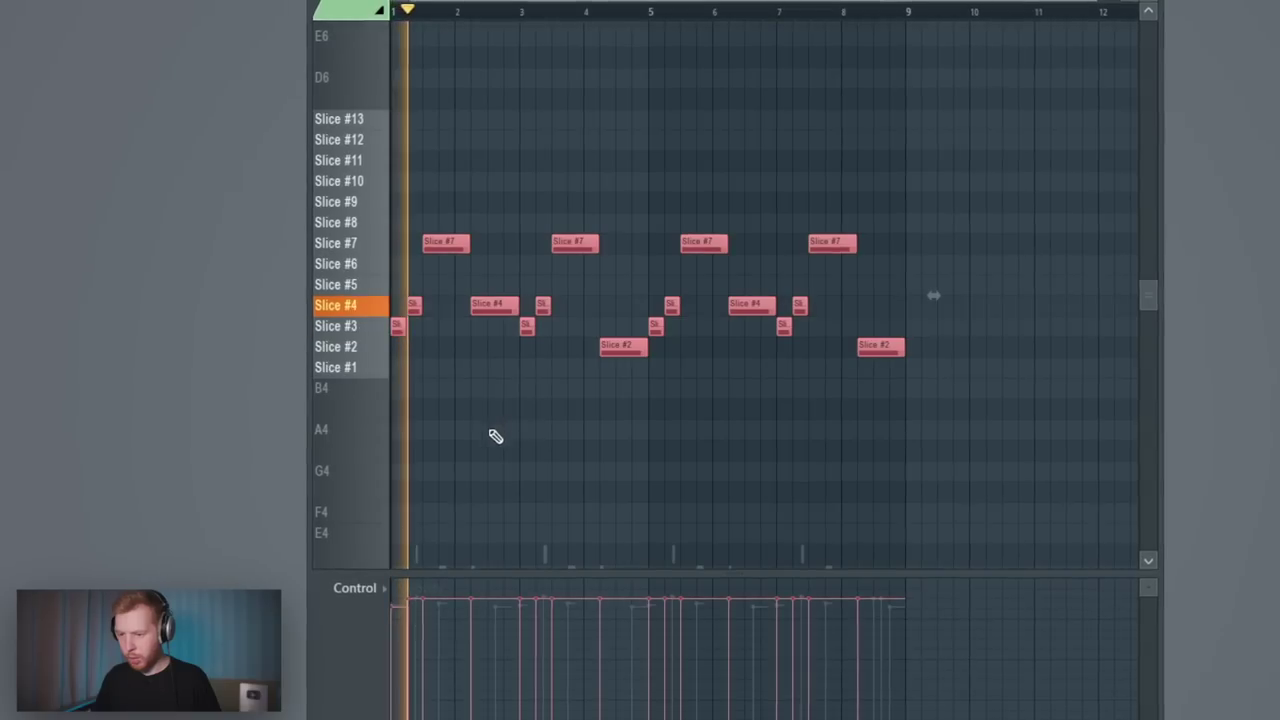
pyautogui.moveTo(430, 613)
pyautogui.mouseDown()
pyautogui.moveTo(338, 614)
pyautogui.moveTo(642, 621)
pyautogui.mouseUp()
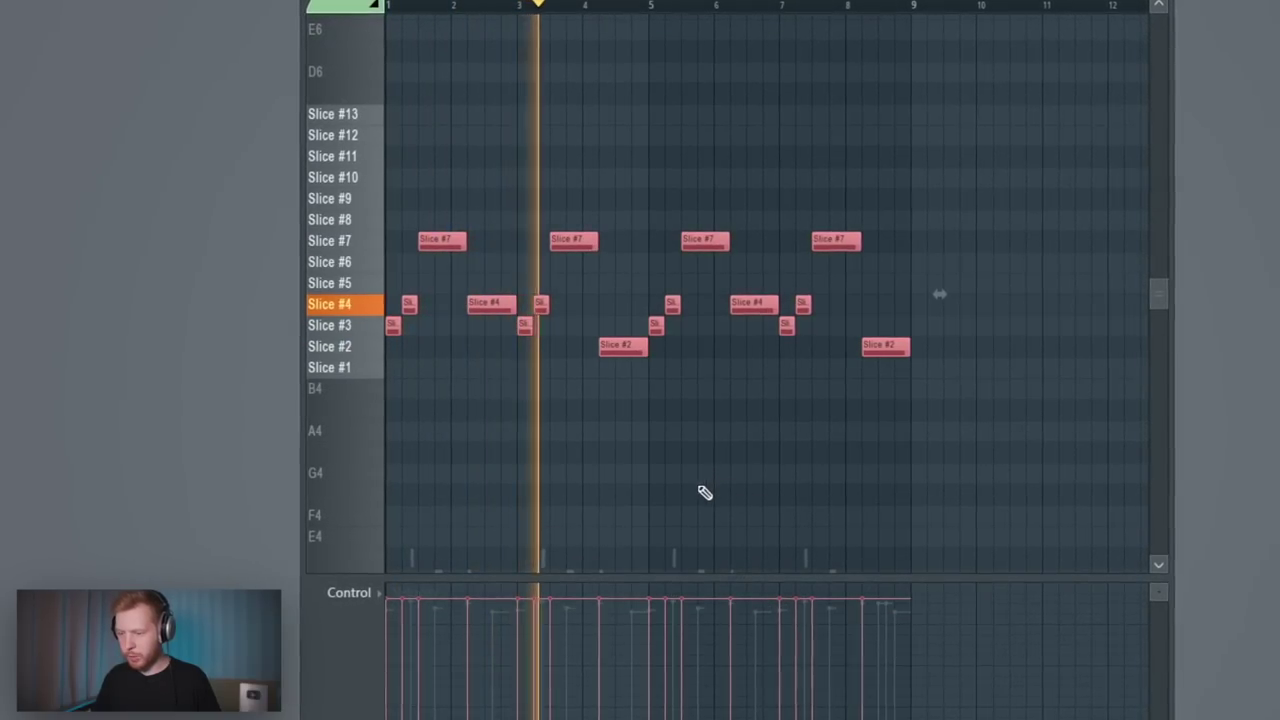
pyautogui.scroll(2, 534, 476)
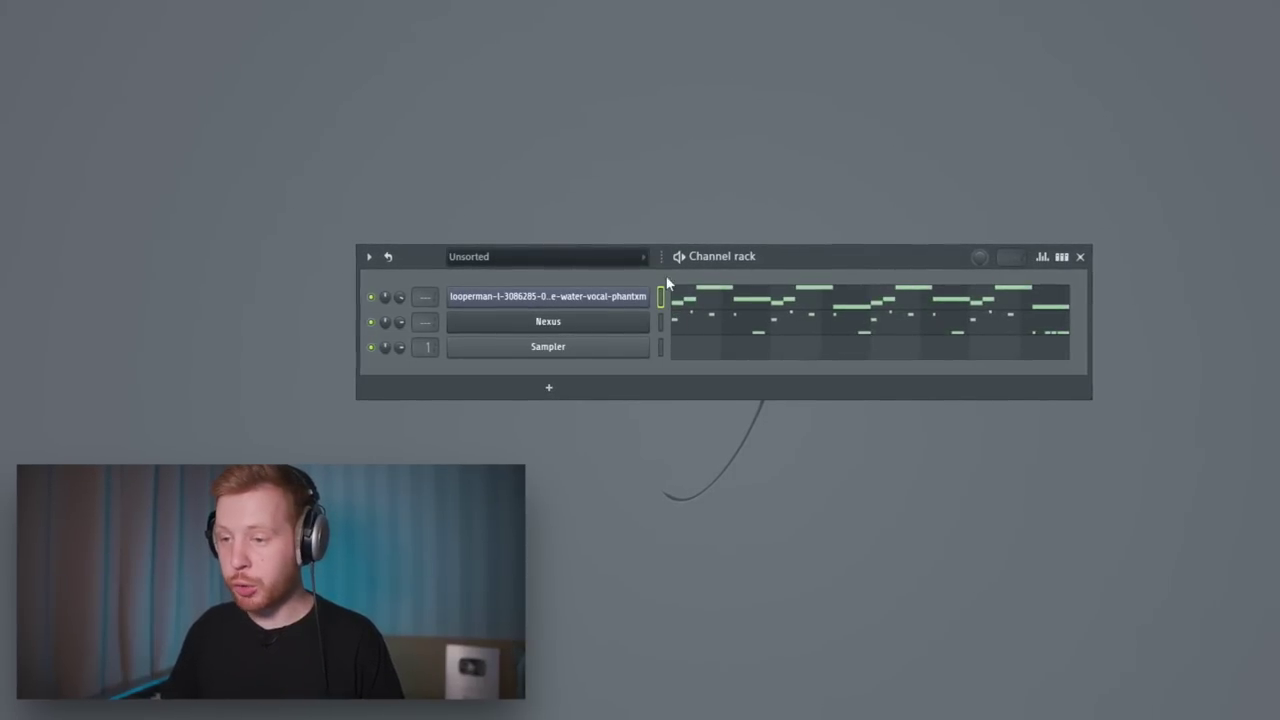
# Rename the vocal slicer channel to Vox and clone it.
pyautogui.keyDown('shift'); pyautogui.click(583, 299); pyautogui.keyUp('shift')
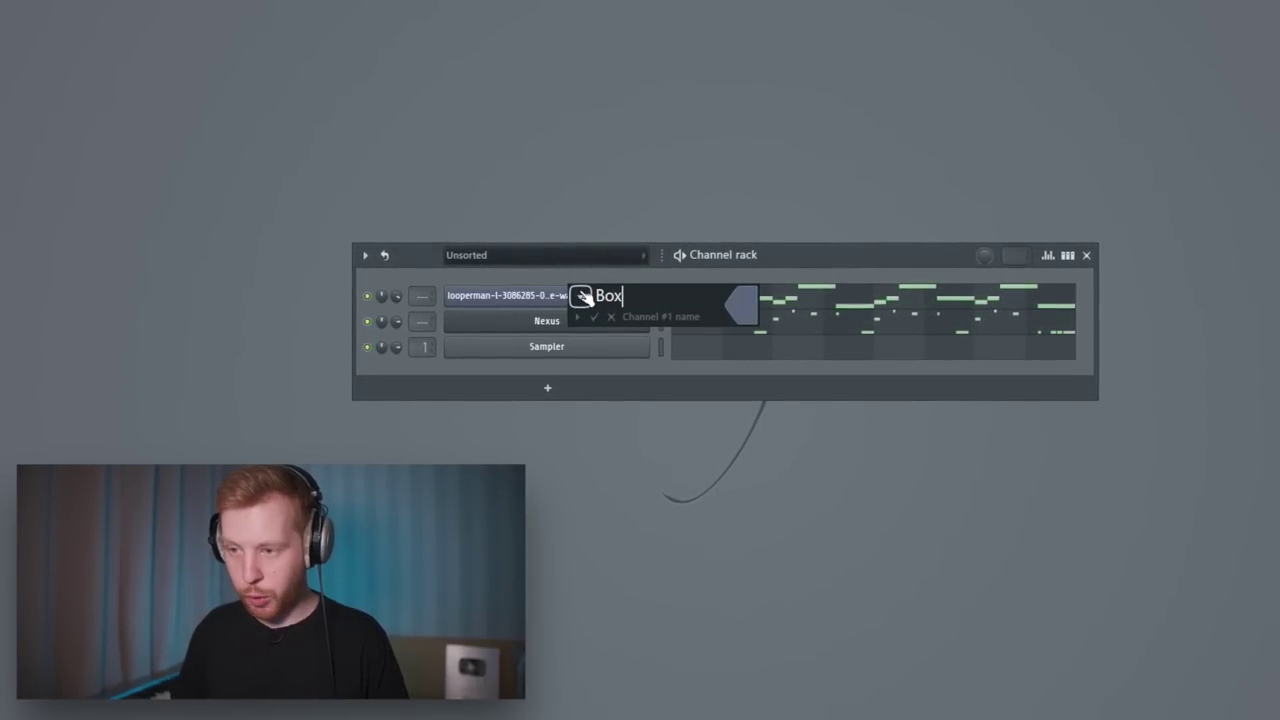
pyautogui.write('Vox')
pyautogui.press('Return')
pyautogui.rightClick(559, 296)
pyautogui.click(716, 453)
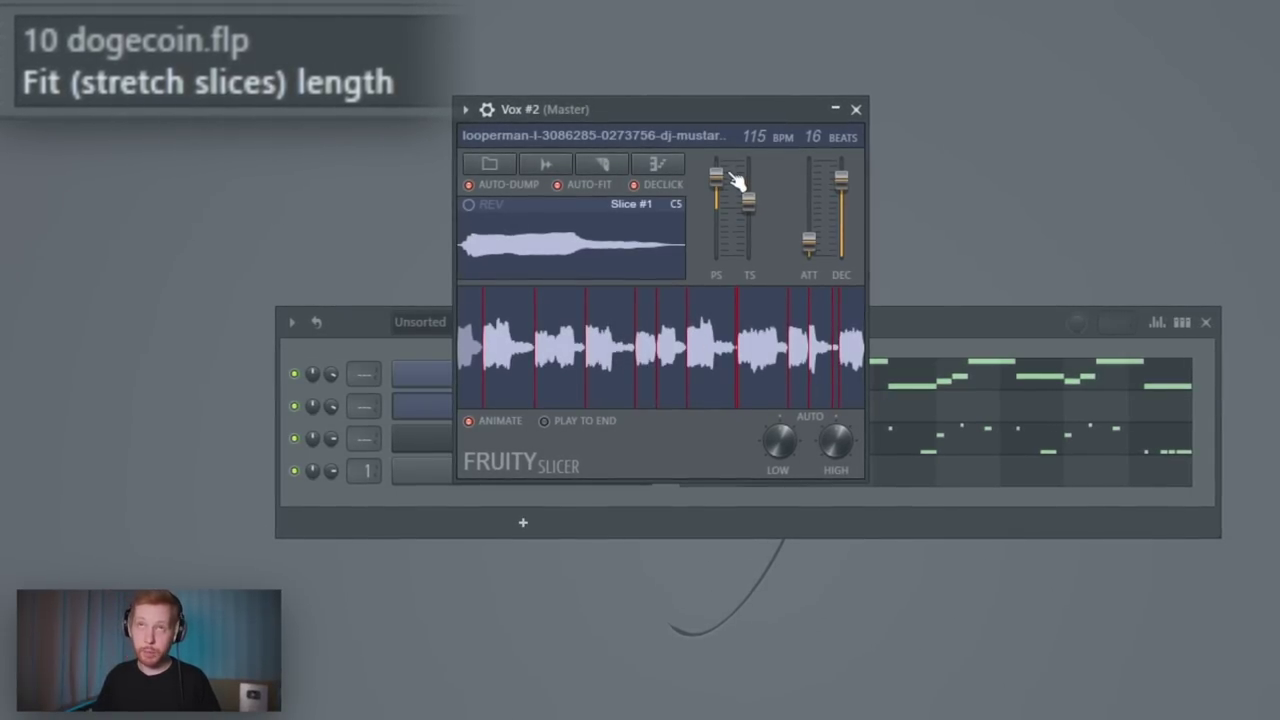
# Lower the pitch shift of the cloned Vox #2 slicer below neutral and rename its channel Vox LOW.
pyautogui.moveTo(716, 177); pyautogui.dragTo(720, 218)
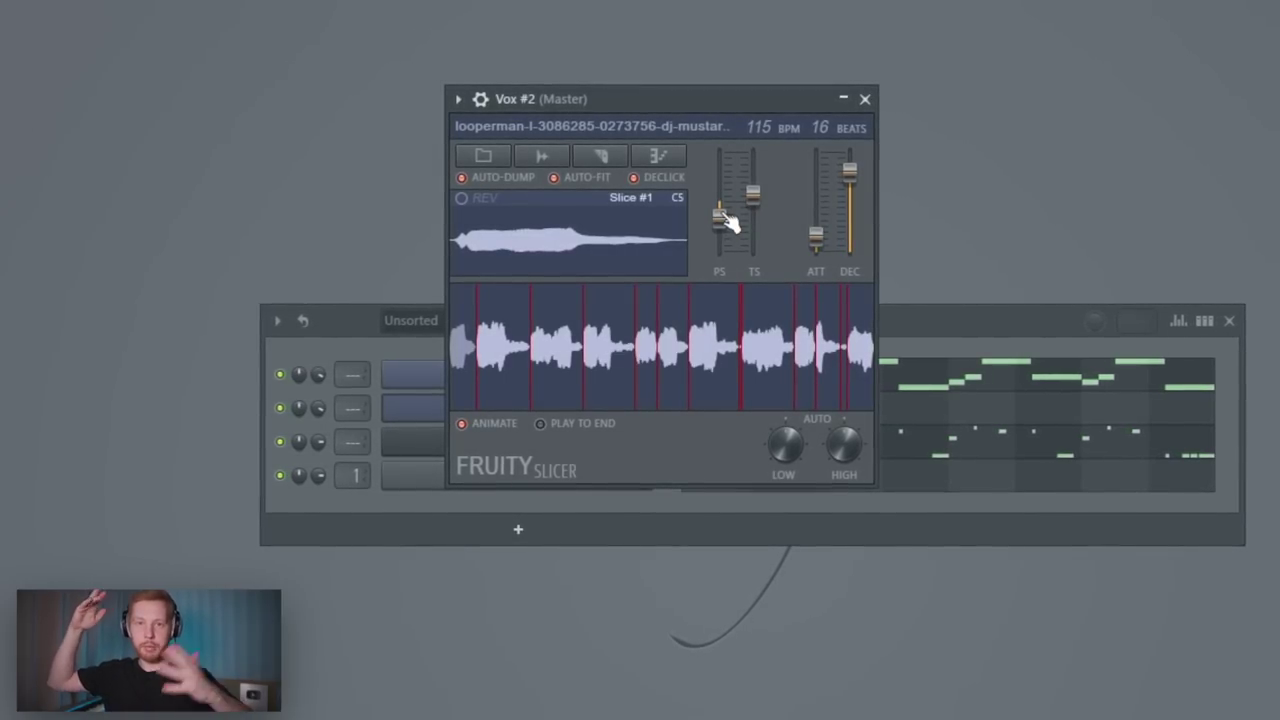
pyautogui.click(877, 320)
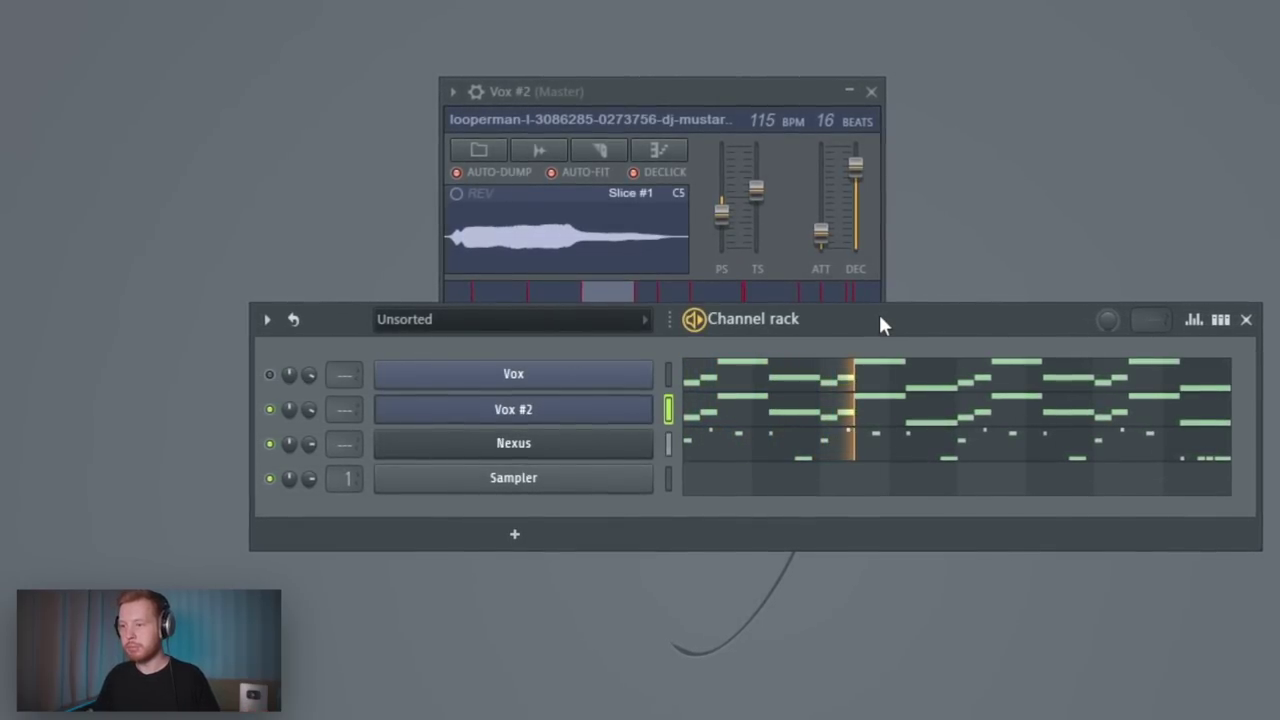
pyautogui.press('space')
pyautogui.keyDown('shift'); pyautogui.click(512, 413); pyautogui.keyUp('shift')
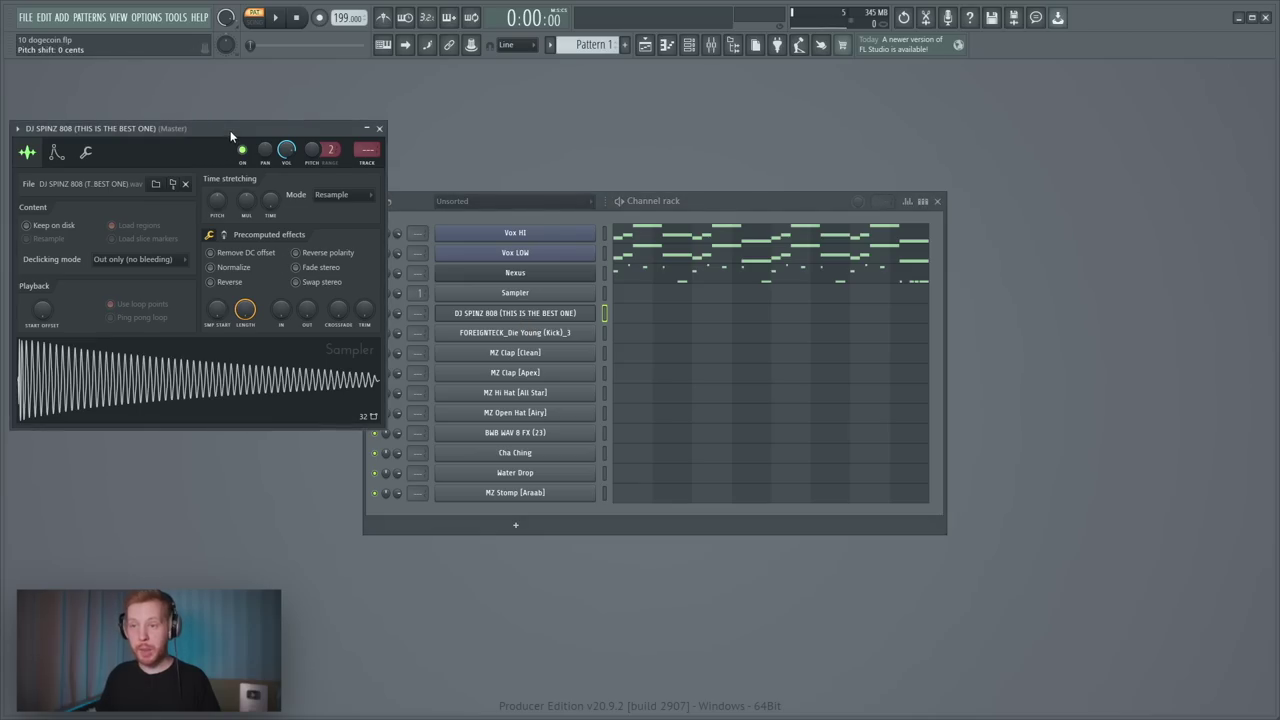
# Enable the DJ SPINZ 808 volume envelope with hold raised and attack, decay, sustain and release at minimum.
pyautogui.moveTo(230, 130); pyautogui.dragTo(657, 181)
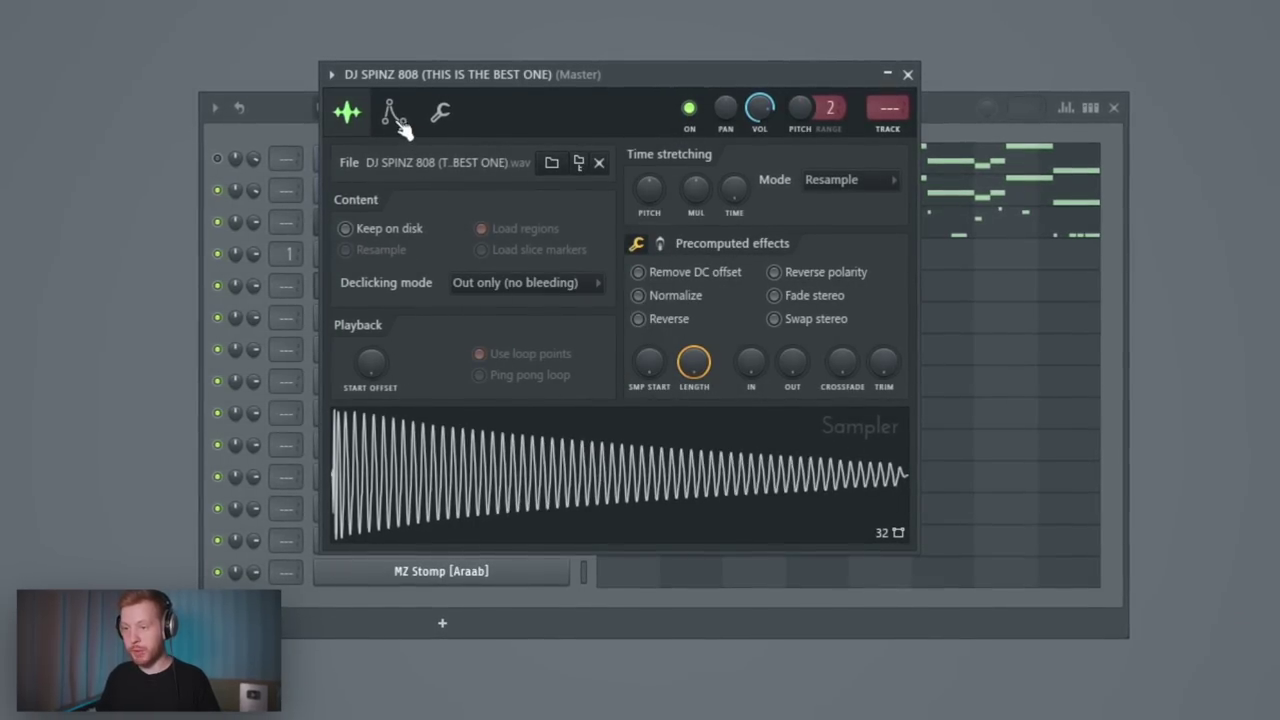
pyautogui.click(398, 122)
pyautogui.moveTo(389, 320); pyautogui.dragTo(425, 240)
pyautogui.moveTo(461, 320); pyautogui.dragTo(497, 380)
pyautogui.moveTo(533, 320); pyautogui.dragTo(533, 380)
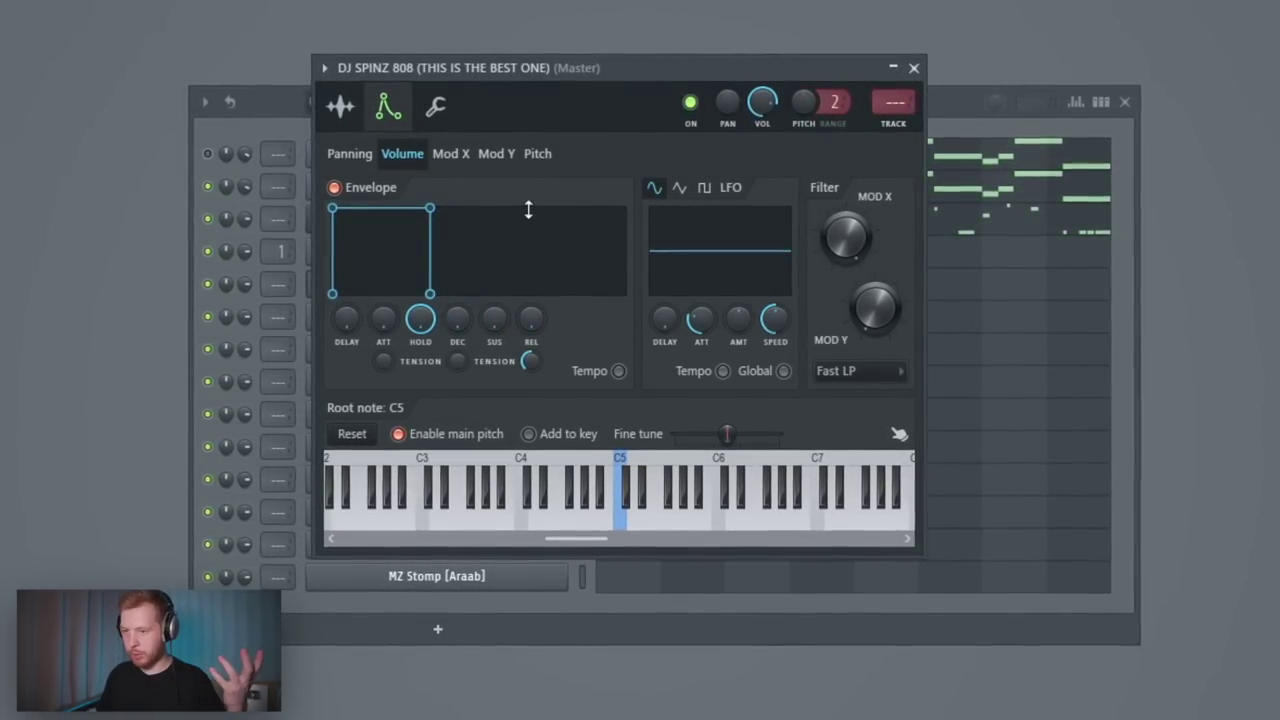
pyautogui.click(341, 107)
pyautogui.click(914, 68)
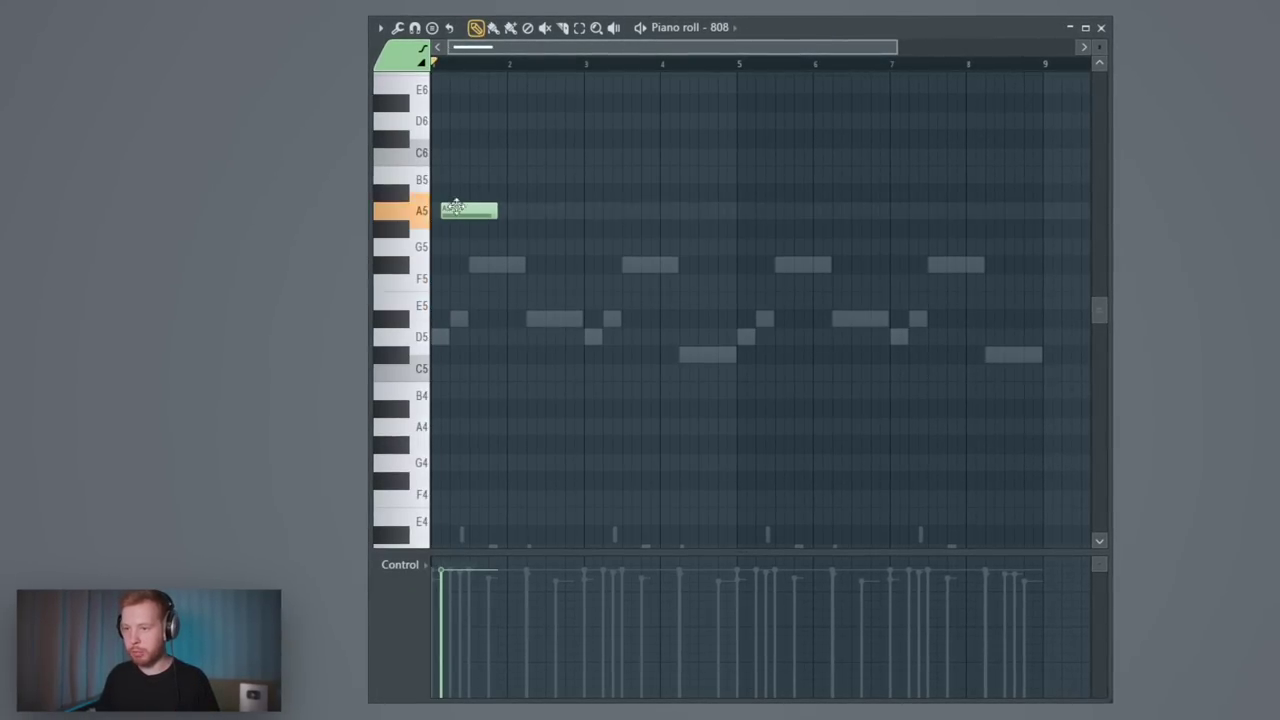
# Draw the opening 808 notes C6, D#6, D6 and G5 over two bars, ending with three short G5 notes.
pyautogui.scroll(3, 443, 243)
pyautogui.scroll(5, 500, 335)
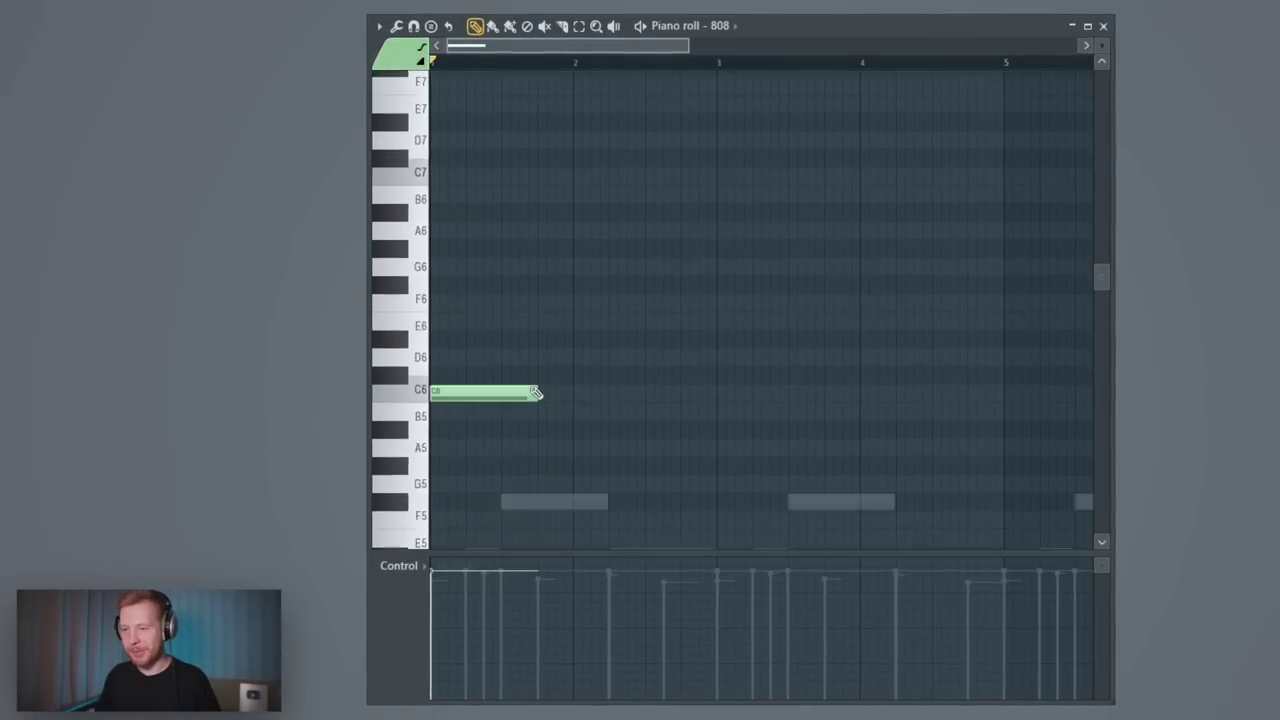
pyautogui.scroll(-2, 536, 388)
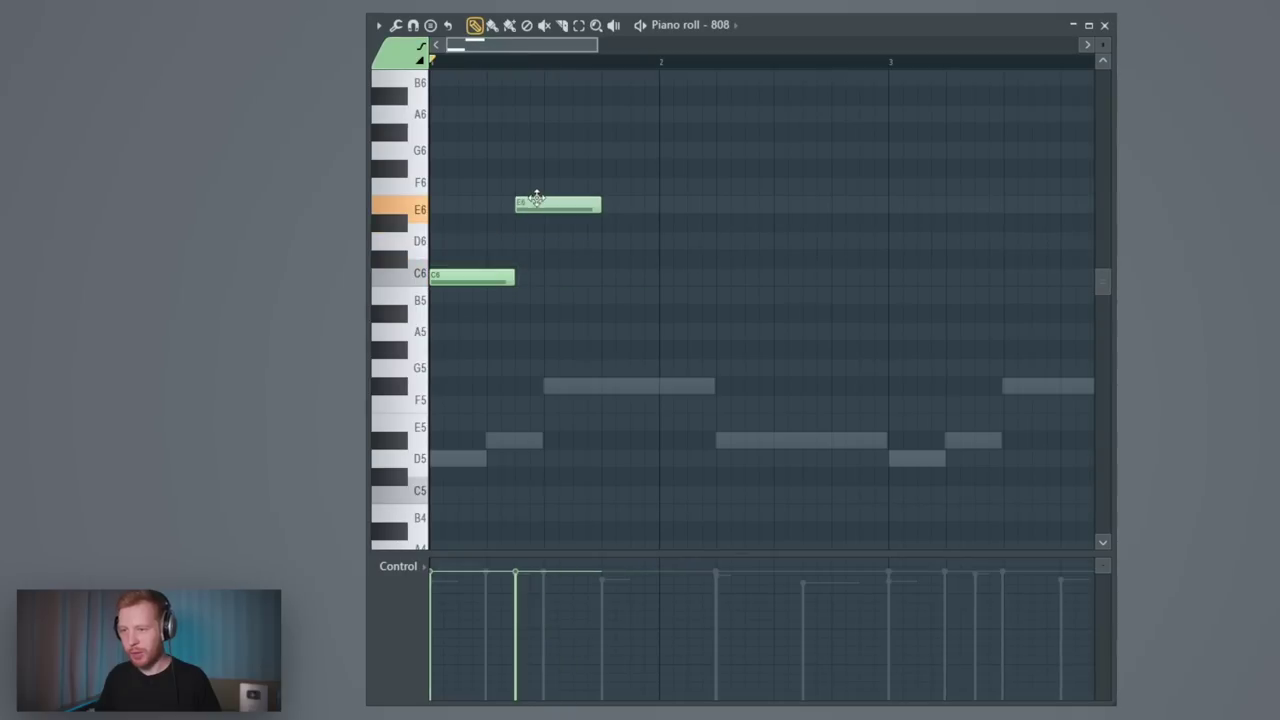
pyautogui.moveTo(536, 198); pyautogui.dragTo(540, 184)
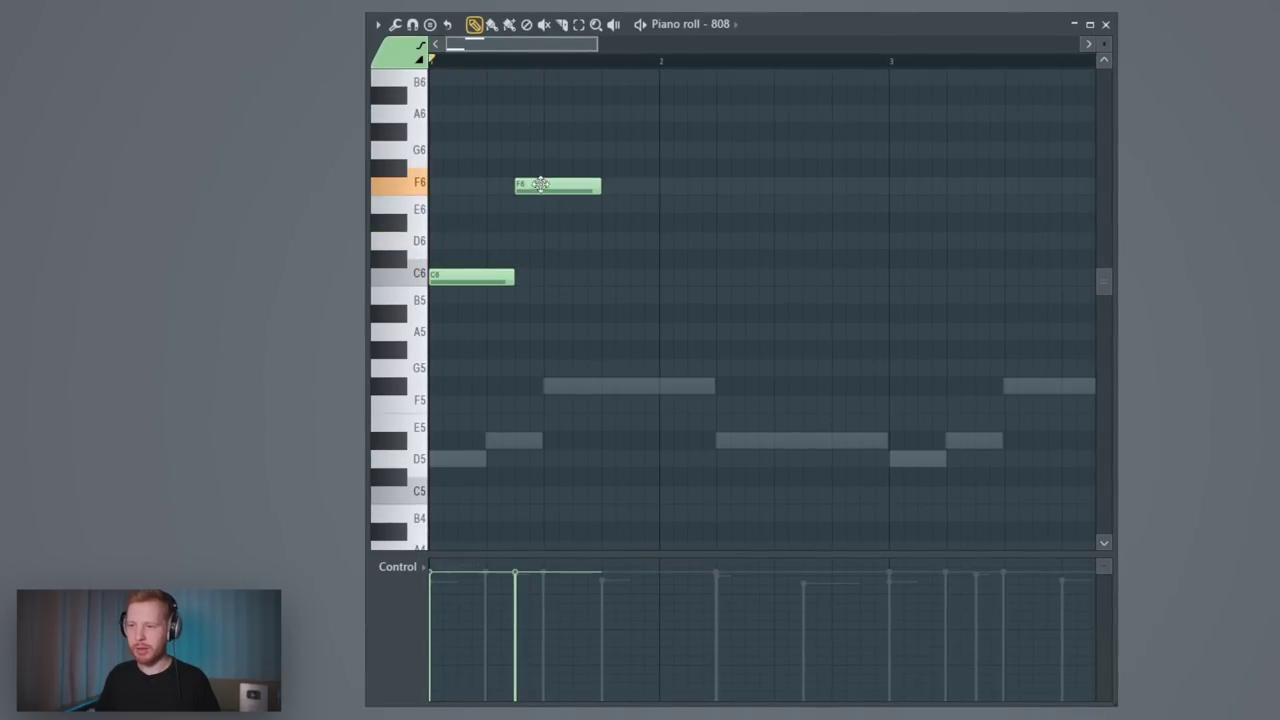
pyautogui.click(608, 242)
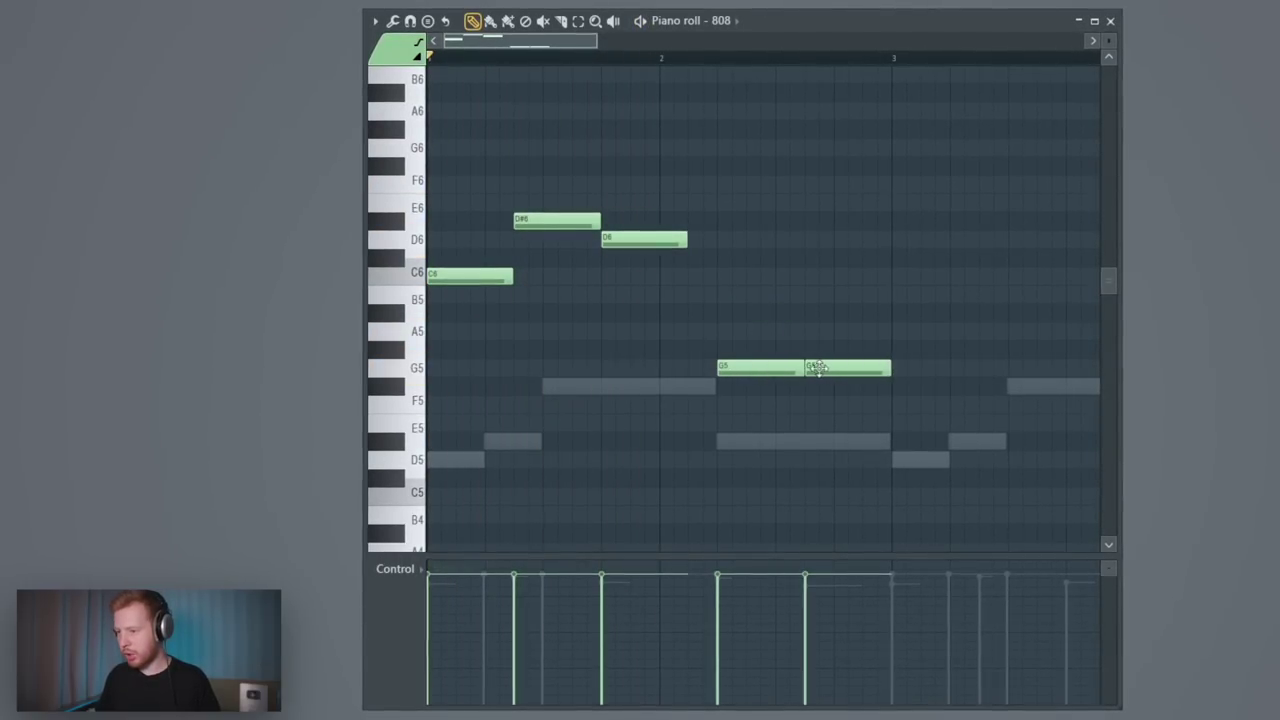
pyautogui.rightClick(837, 370)
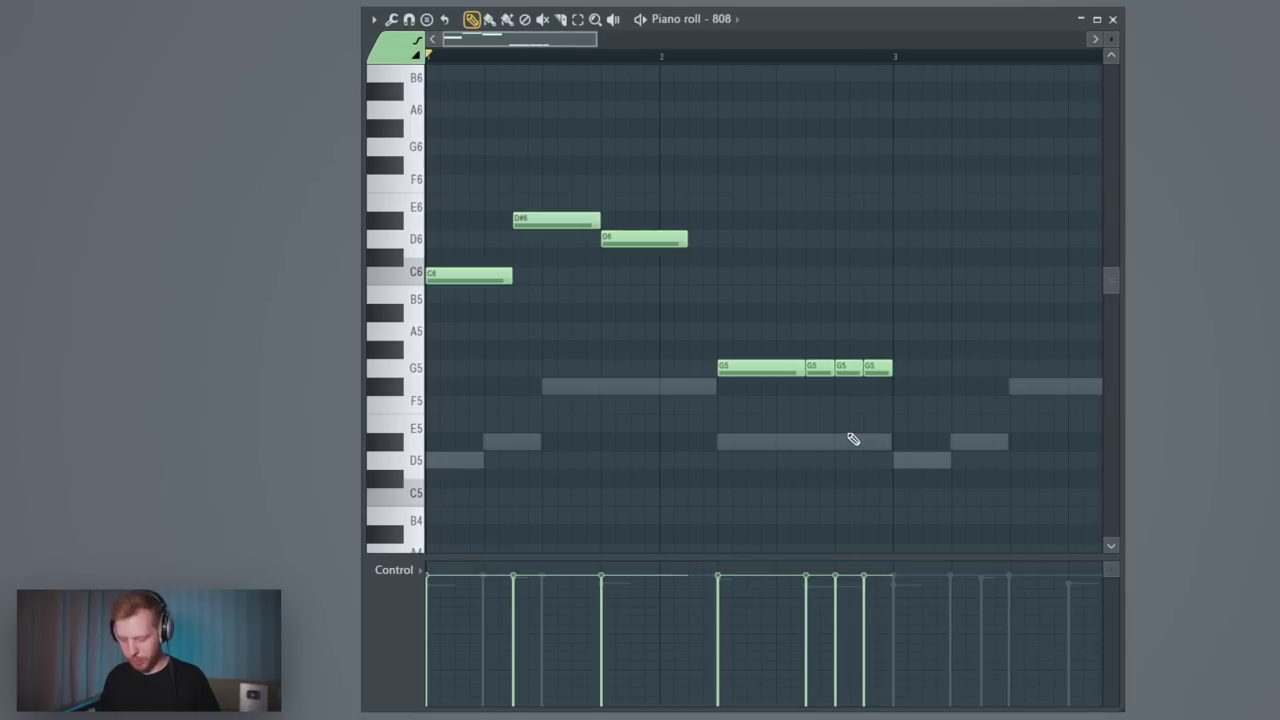
# Repeat the two-bar 808 phrase until it fills eight bars, clear the selection and play it back.
pyautogui.hotkey('ctrl', 'b')
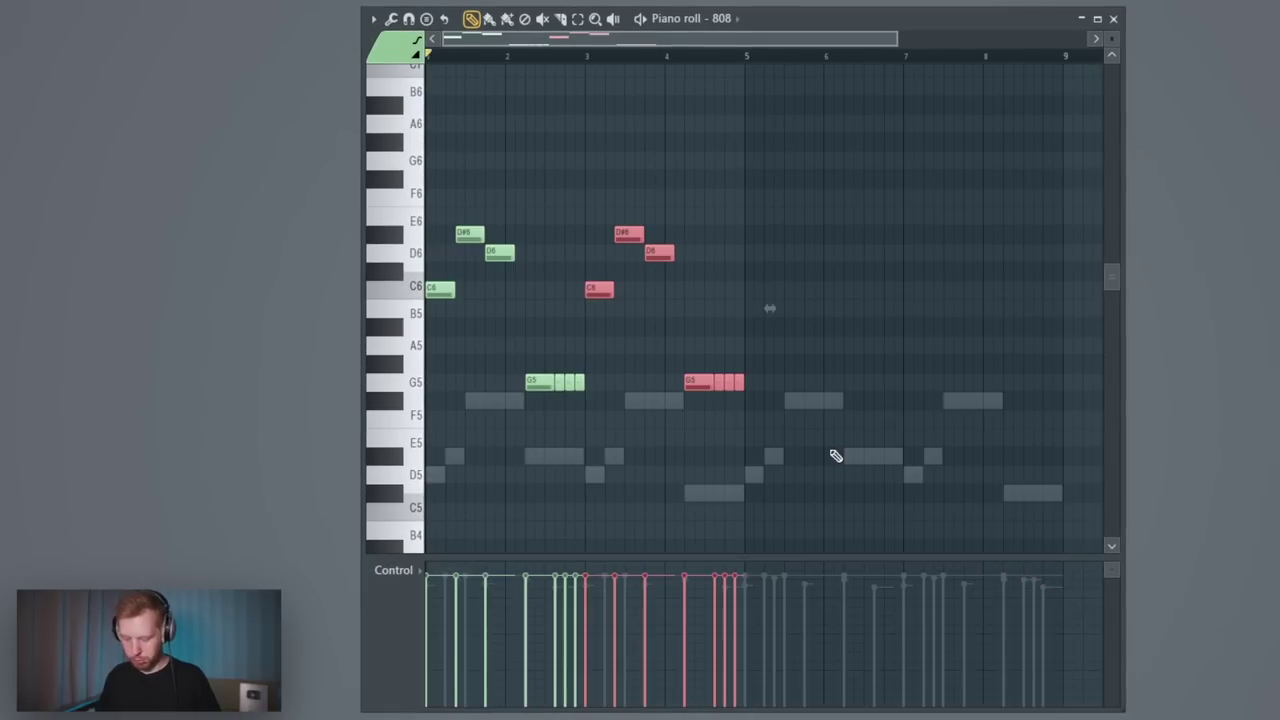
pyautogui.hotkey('ctrl', 'b')
pyautogui.hotkey('ctrl', 'b')
pyautogui.hotkey('ctrl', 'd')
pyautogui.press('space')
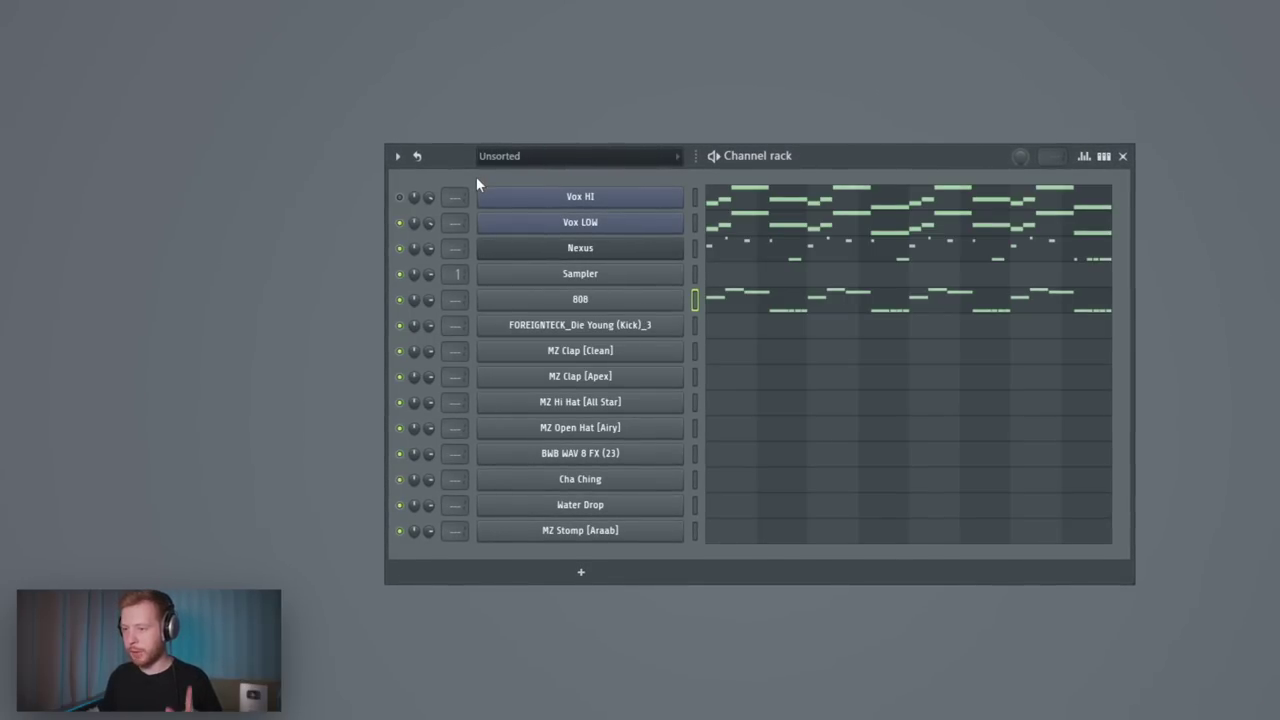
# In the first four 808 bars, replace the first D#6 with a longer C6, lower the second D#6 to G#5 and both D6 notes to G5.
pyautogui.click(814, 306)
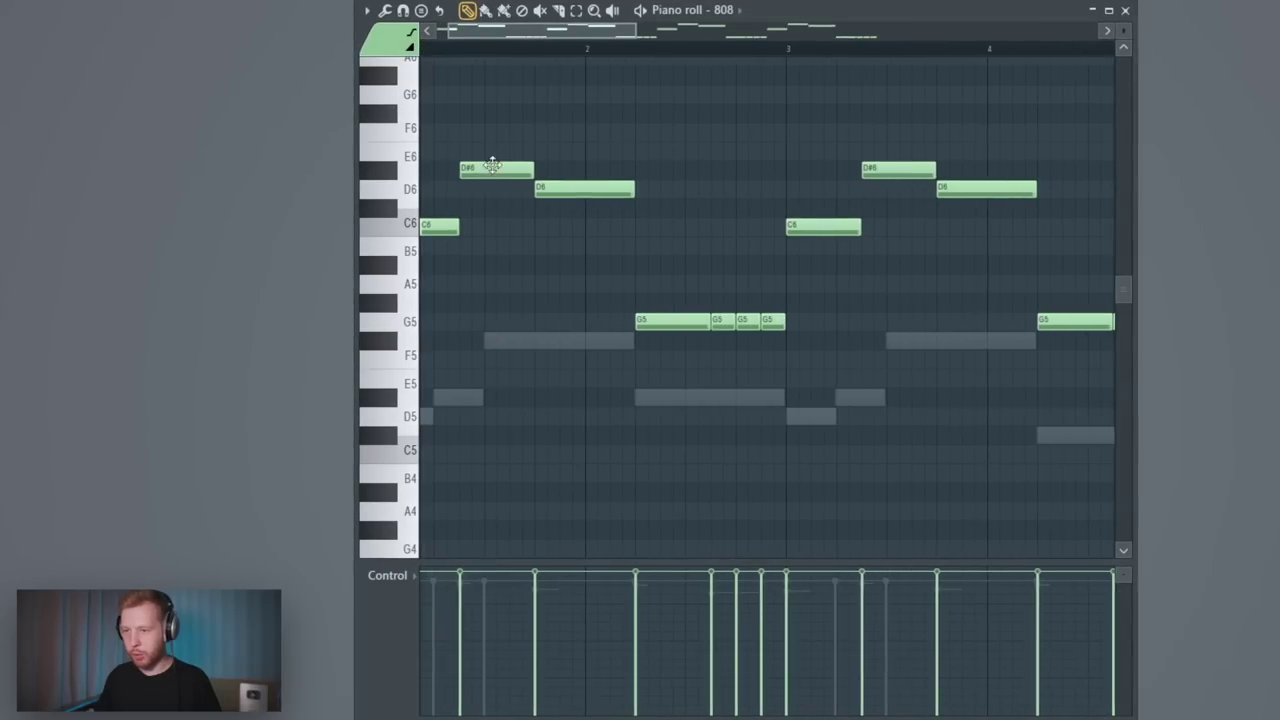
pyautogui.click(621, 321)
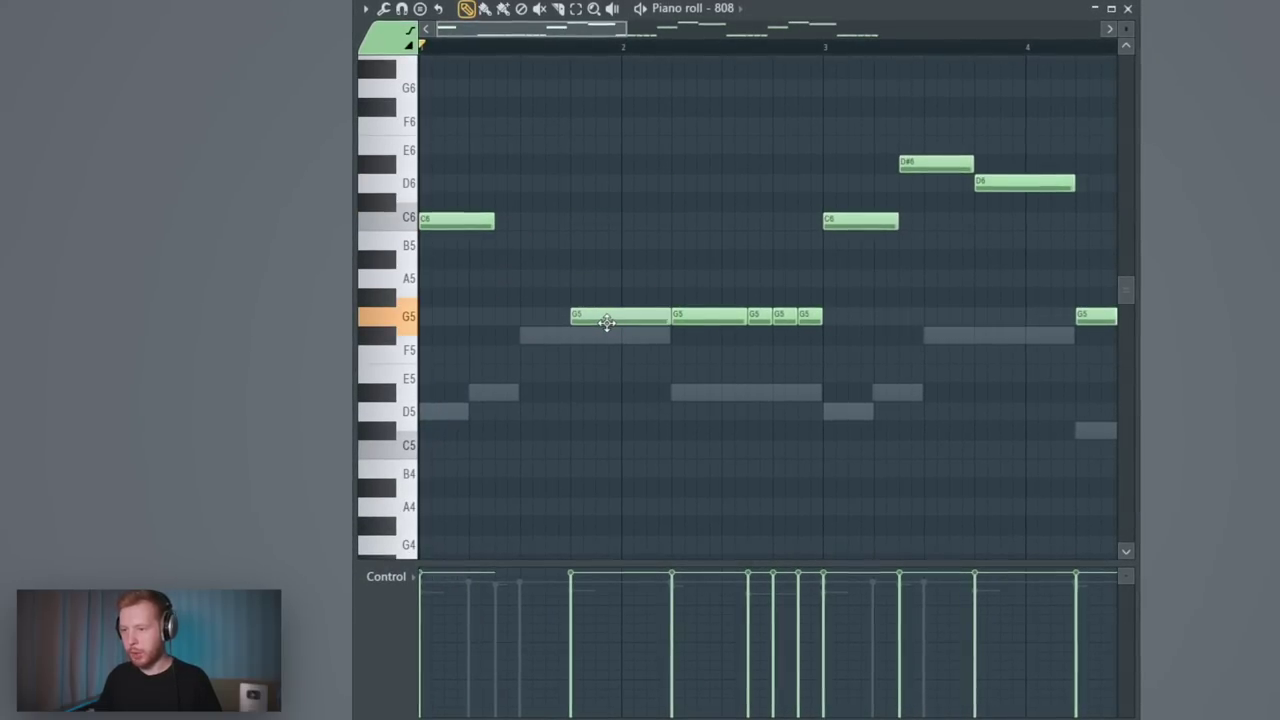
pyautogui.moveTo(720, 250); pyautogui.dragTo(588, 258)
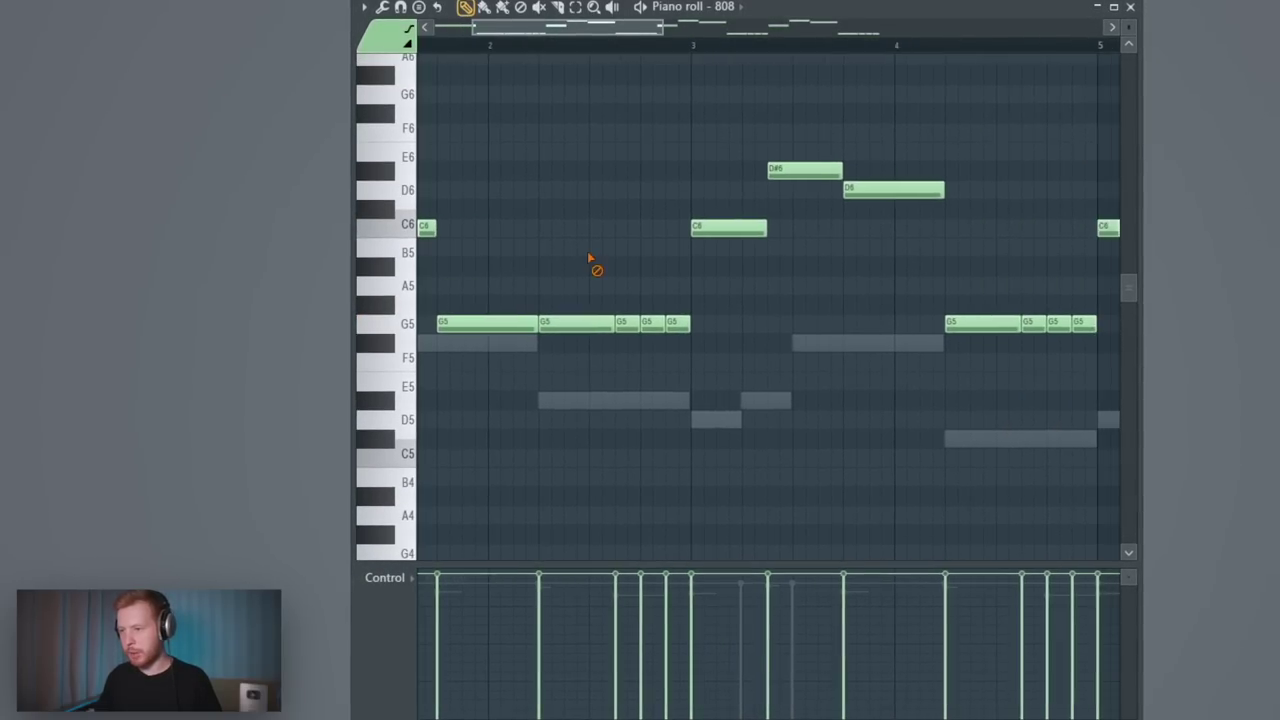
pyautogui.moveTo(890, 193); pyautogui.dragTo(890, 327)
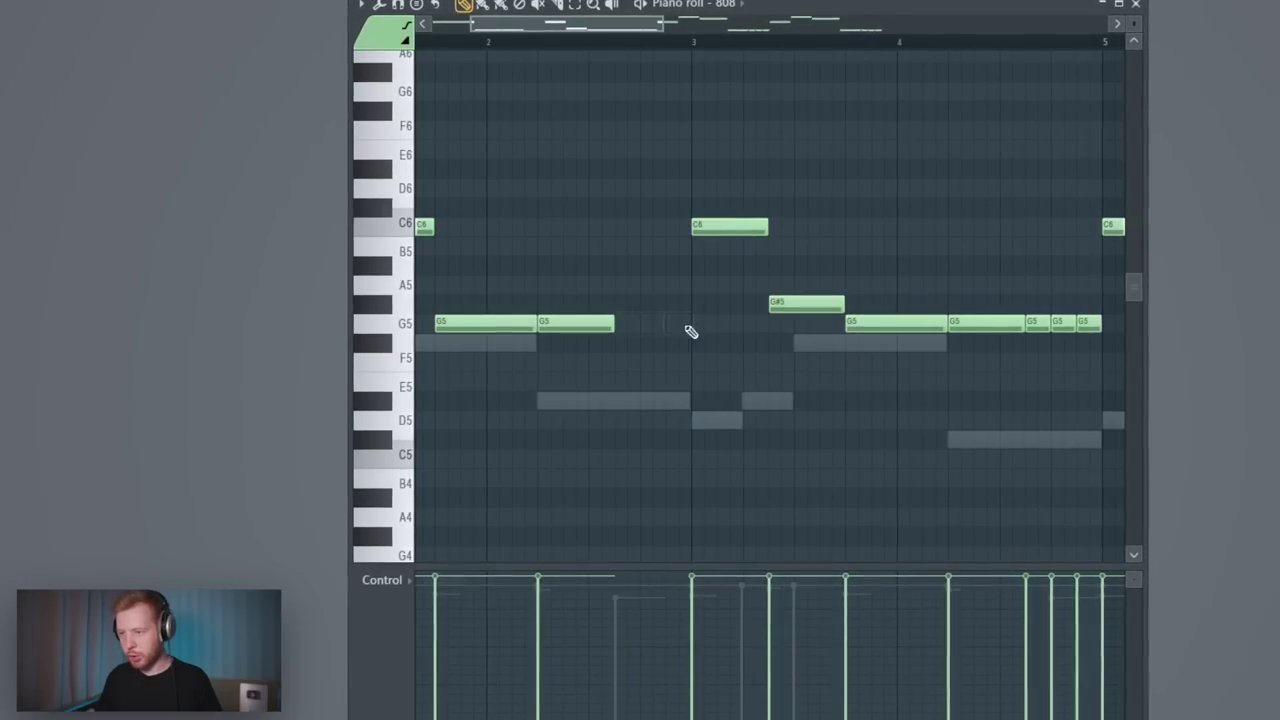
# Lower the two D6 notes in bars 5 to 8 of the 808 pattern to G5.
pyautogui.moveTo(748, 394); pyautogui.dragTo(477, 408)
pyautogui.scroll(-2, 490, 408)
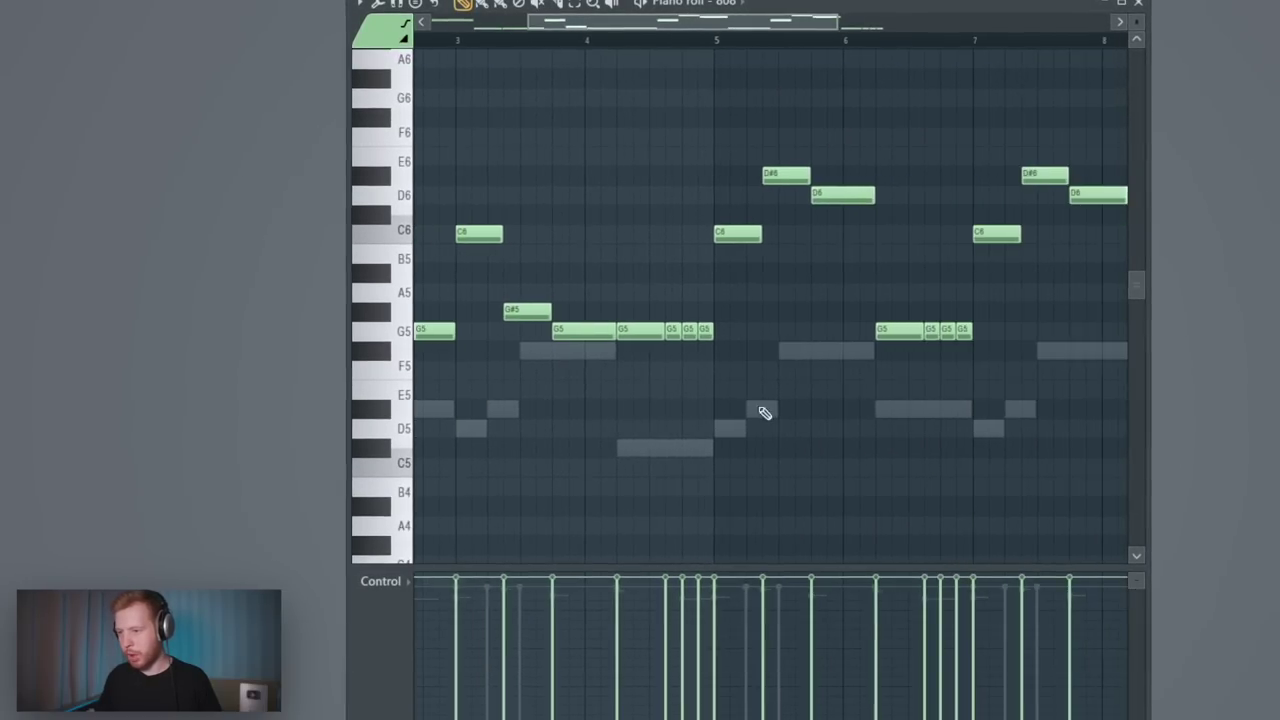
pyautogui.moveTo(766, 413); pyautogui.dragTo(628, 415)
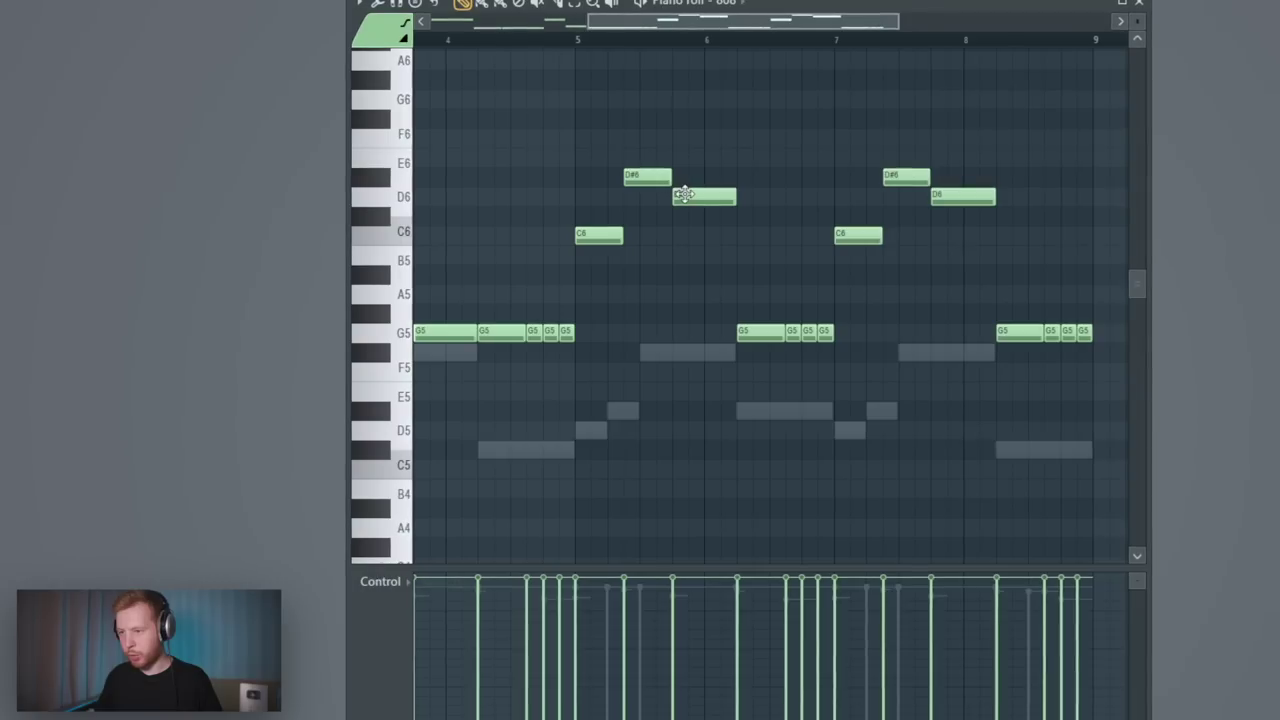
pyautogui.keyDown('ctrl'); pyautogui.rightClick(984, 240); pyautogui.keyUp('ctrl')
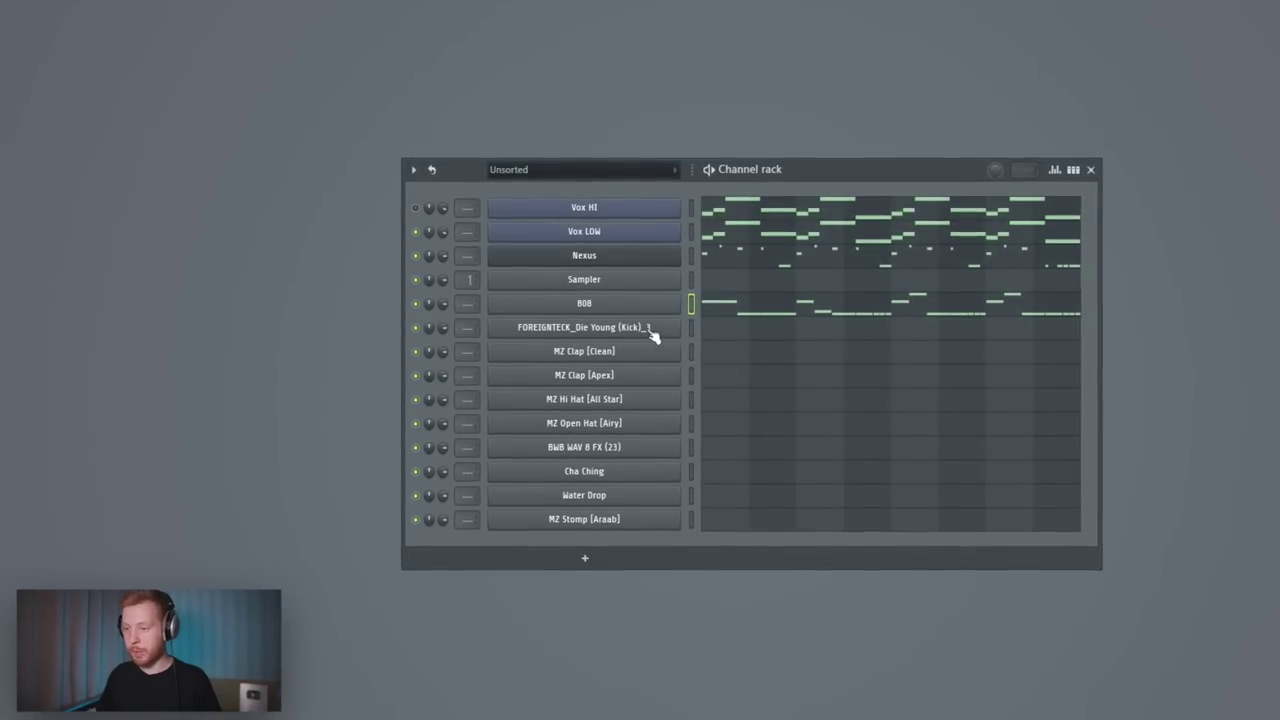
# Rename the FOREIGNTECK kick channel Kick and draw six C5 hits over four bars, repeated to fill eight bars.
pyautogui.click(648, 330)
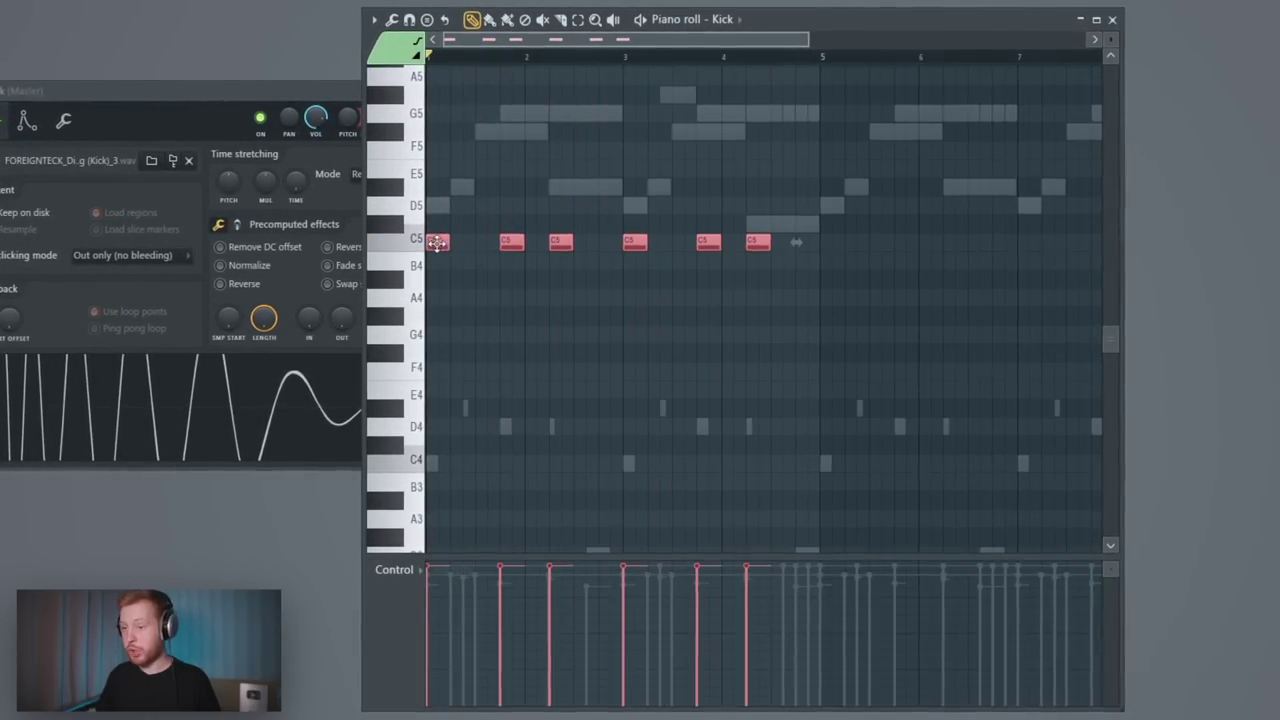
pyautogui.hotkey('ctrl', 'b')
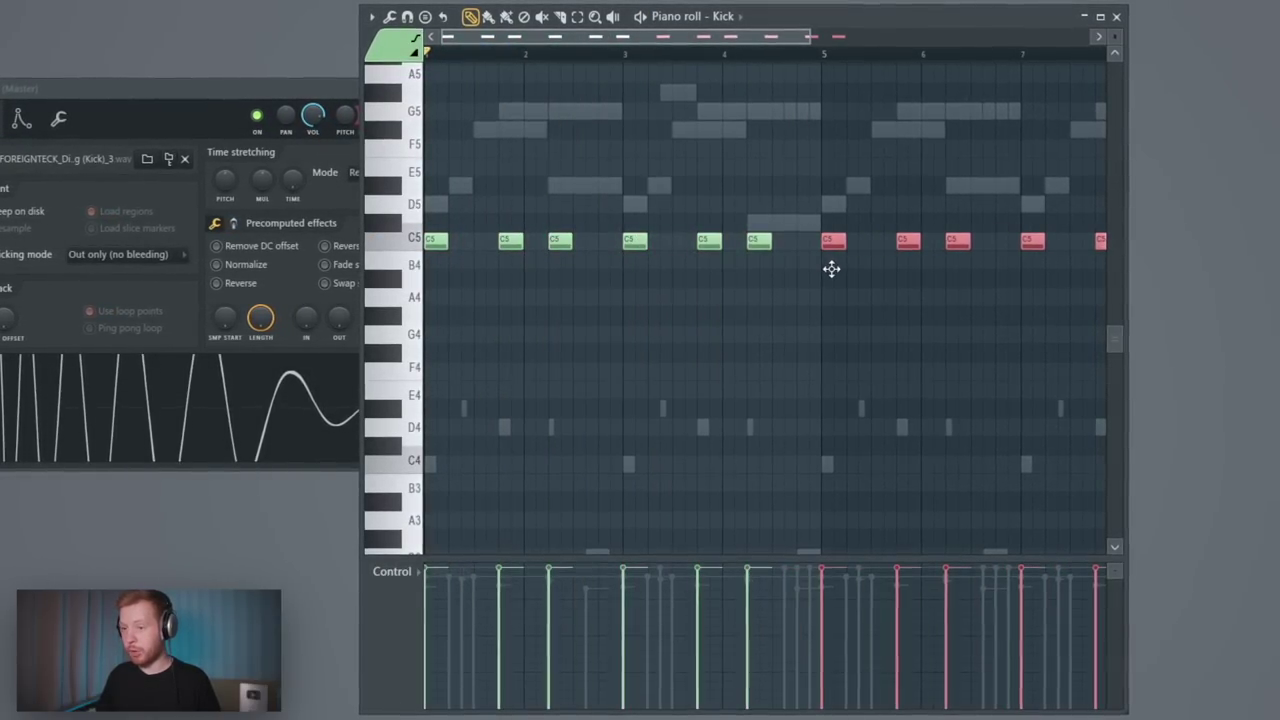
pyautogui.press('space')
pyautogui.hotkey('ctrl', 'd')
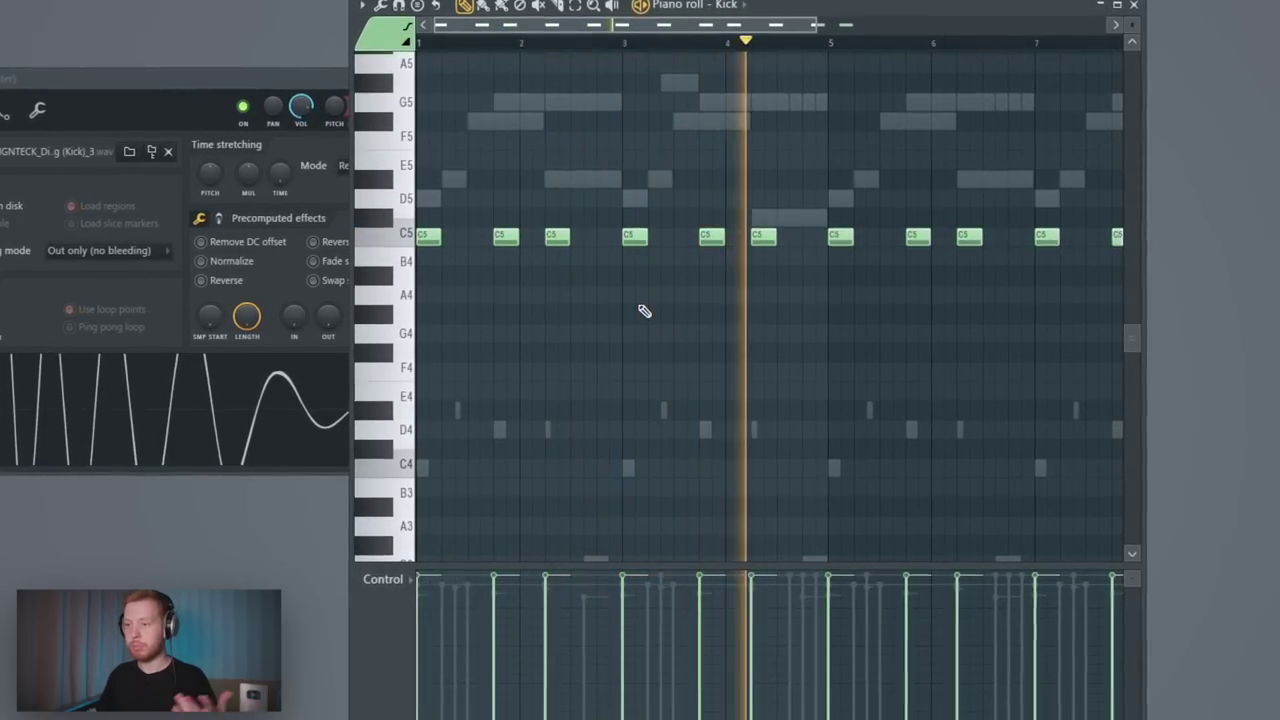
pyautogui.click(462, 237)
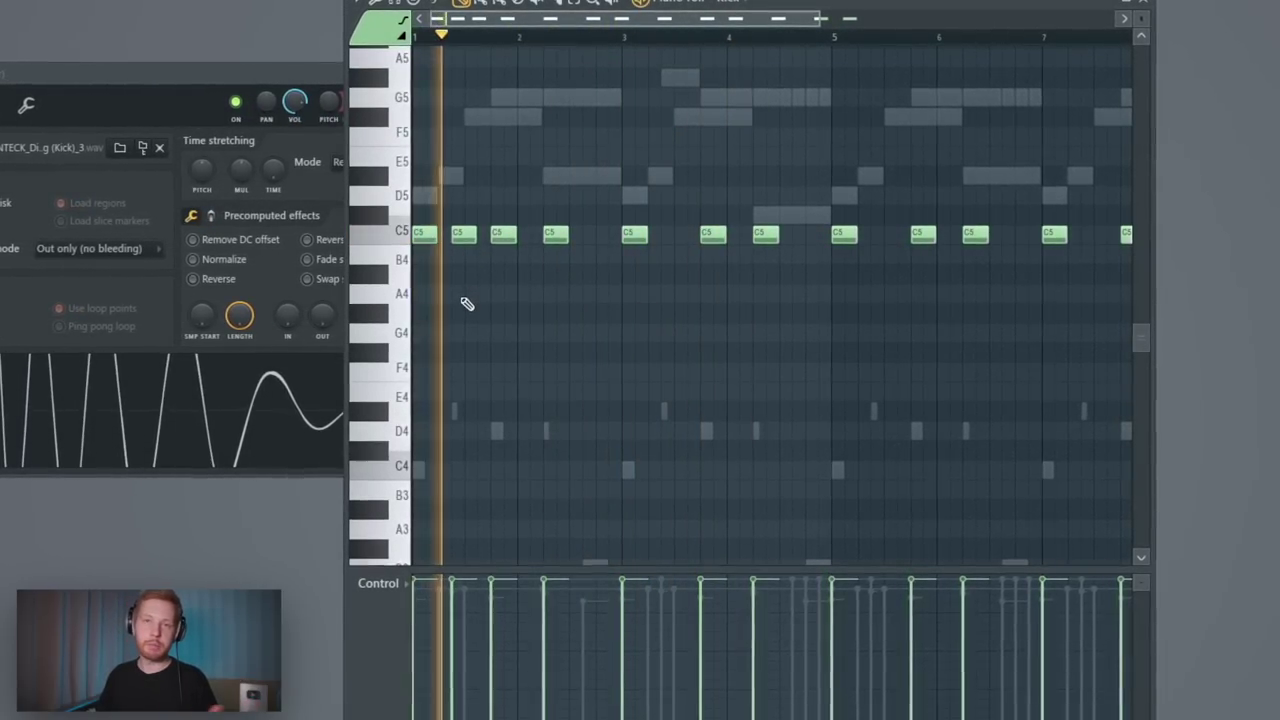
pyautogui.press('space')
pyautogui.rightClick(464, 234)
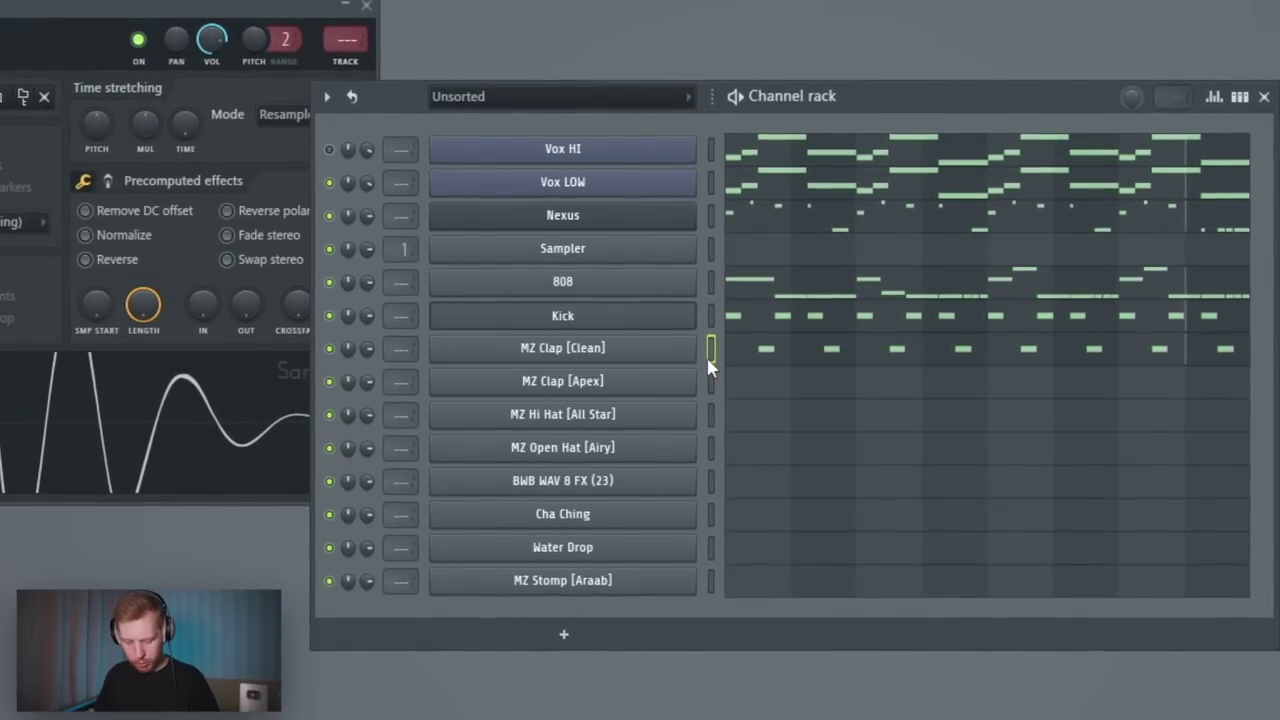
# Copy the MZ Clap [Clean] pattern into the MZ Clap [Apex] channel and play both layered claps.
pyautogui.click(710, 382)
pyautogui.hotkey('ctrl', 'v')
pyautogui.press('space')
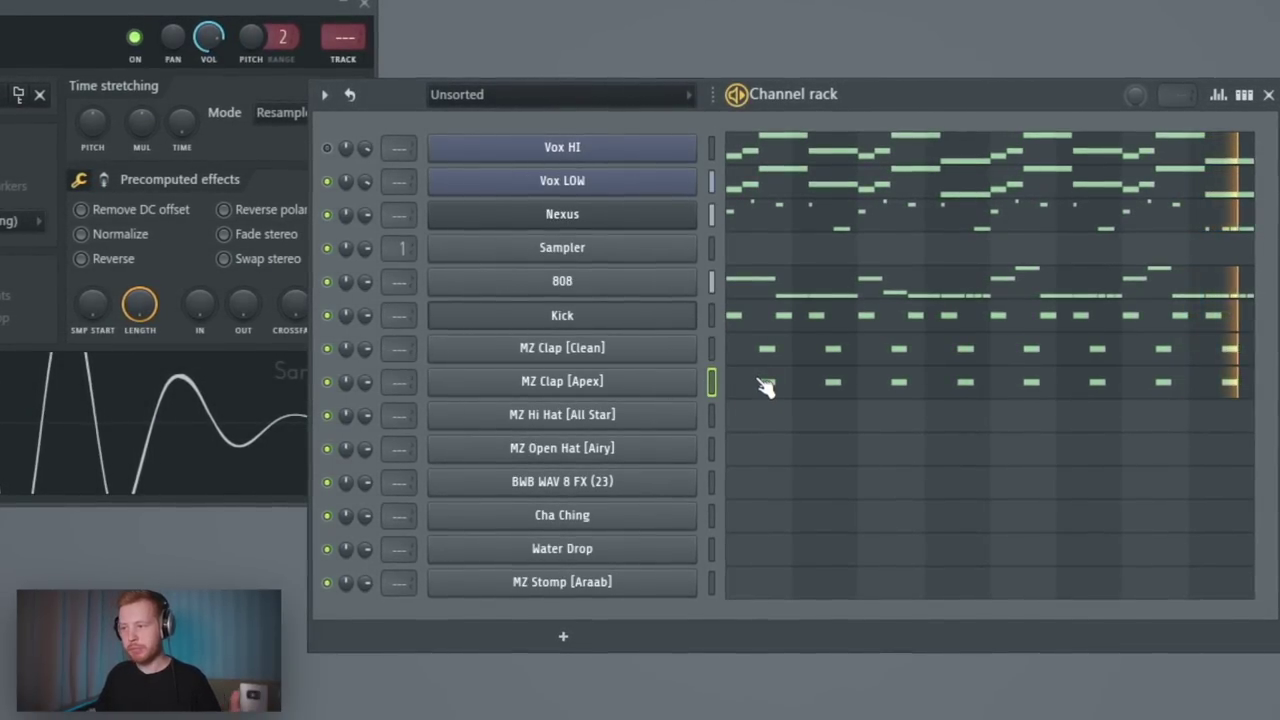
pyautogui.click(778, 388)
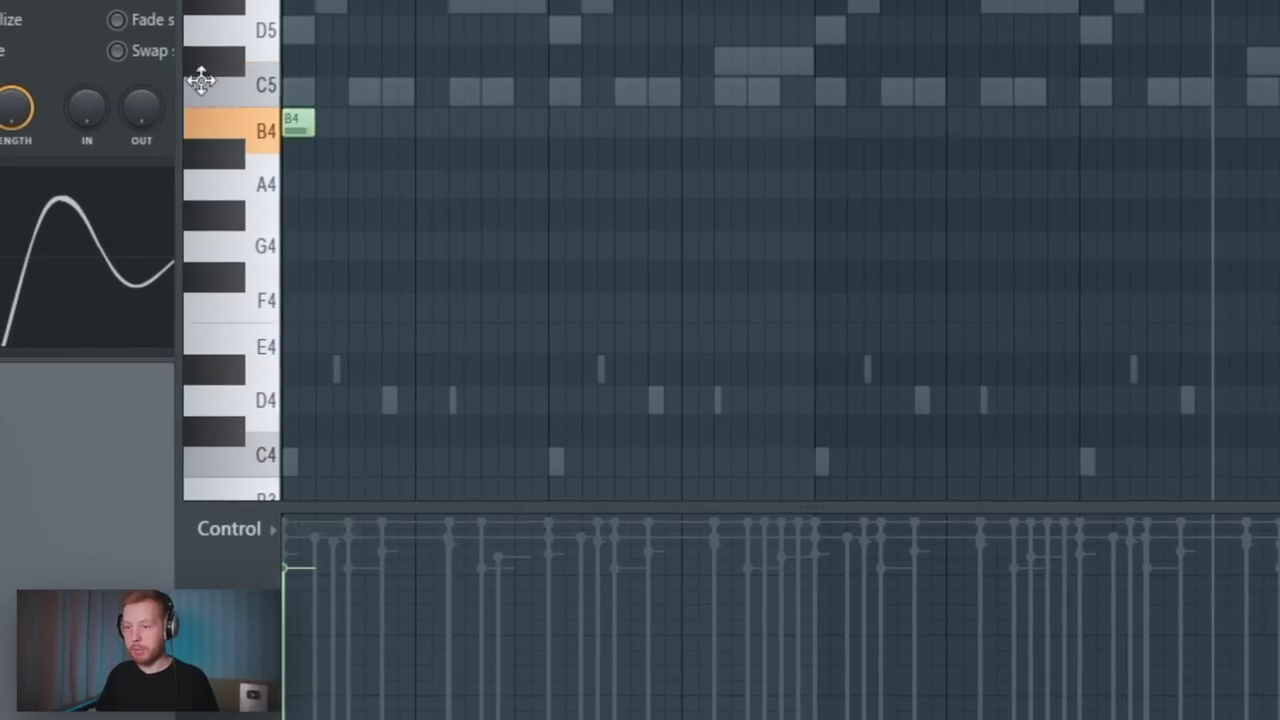
# Fill eight bars of MZ Hi Hat [All Star] with steady C5 notes alternating between higher and lower velocity, and delete the excess beyond bar 8.
pyautogui.click(330, 92)
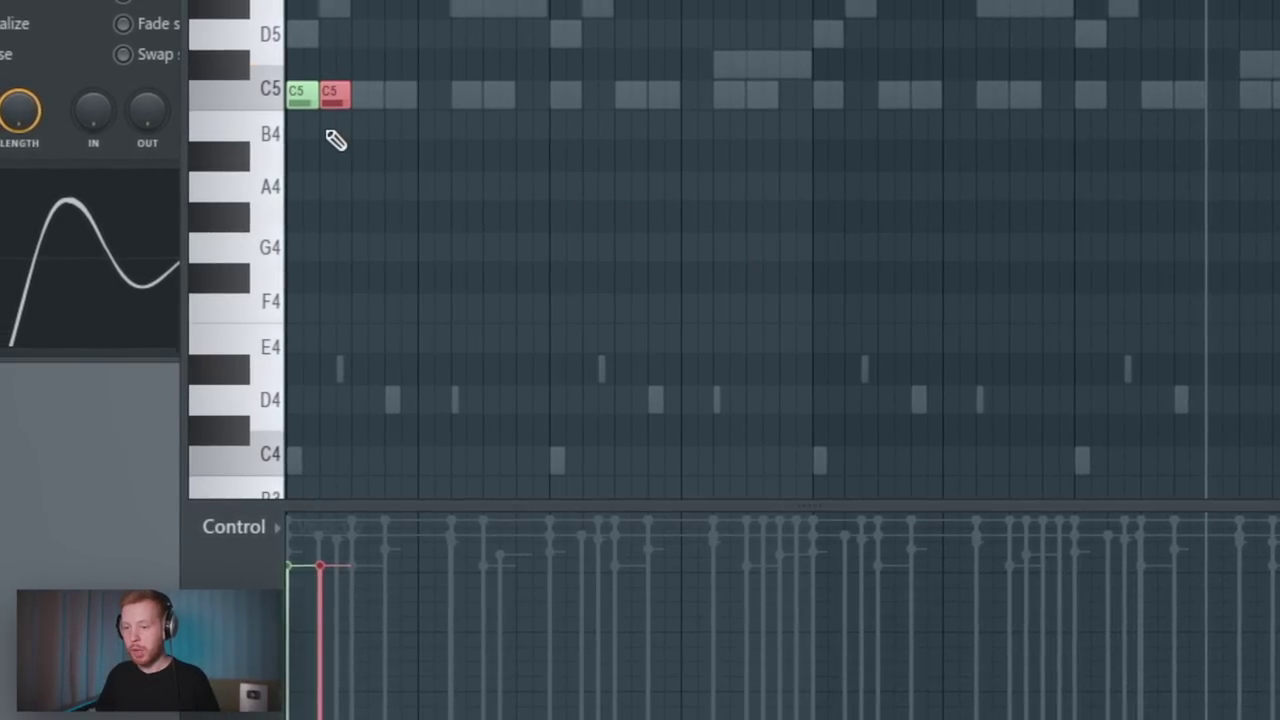
pyautogui.scroll(-3, 330, 128)
pyautogui.rightClick(408, 188)
pyautogui.hotkey('ctrl', 'b')
pyautogui.hotkey('ctrl', 'b')
pyautogui.hotkey('ctrl', 'b')
pyautogui.hotkey('ctrl', 'b')
pyautogui.hotkey('ctrl', 'b')
pyautogui.hotkey('ctrl', 'b')
pyautogui.hotkey('ctrl', 'b')
pyautogui.hotkey('ctrl', 'b')
pyautogui.hotkey('ctrl', 'b')
pyautogui.hotkey('ctrl', 'b')
pyautogui.hotkey('ctrl', 'b')
pyautogui.hotkey('ctrl', 'b')
pyautogui.hotkey('ctrl', 'b')
pyautogui.hotkey('ctrl', 'b')
pyautogui.hotkey('ctrl', 'b')
pyautogui.hotkey('ctrl', 'b')
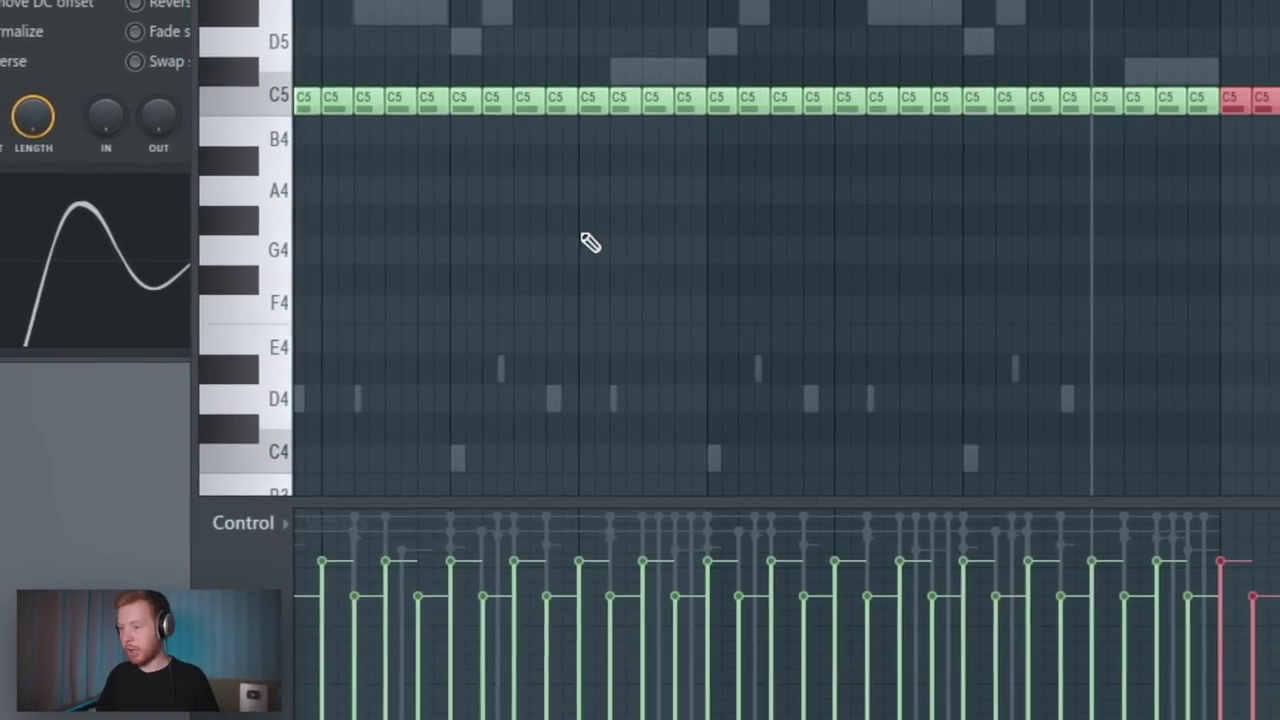
pyautogui.press('Delete')
pyautogui.press('space')
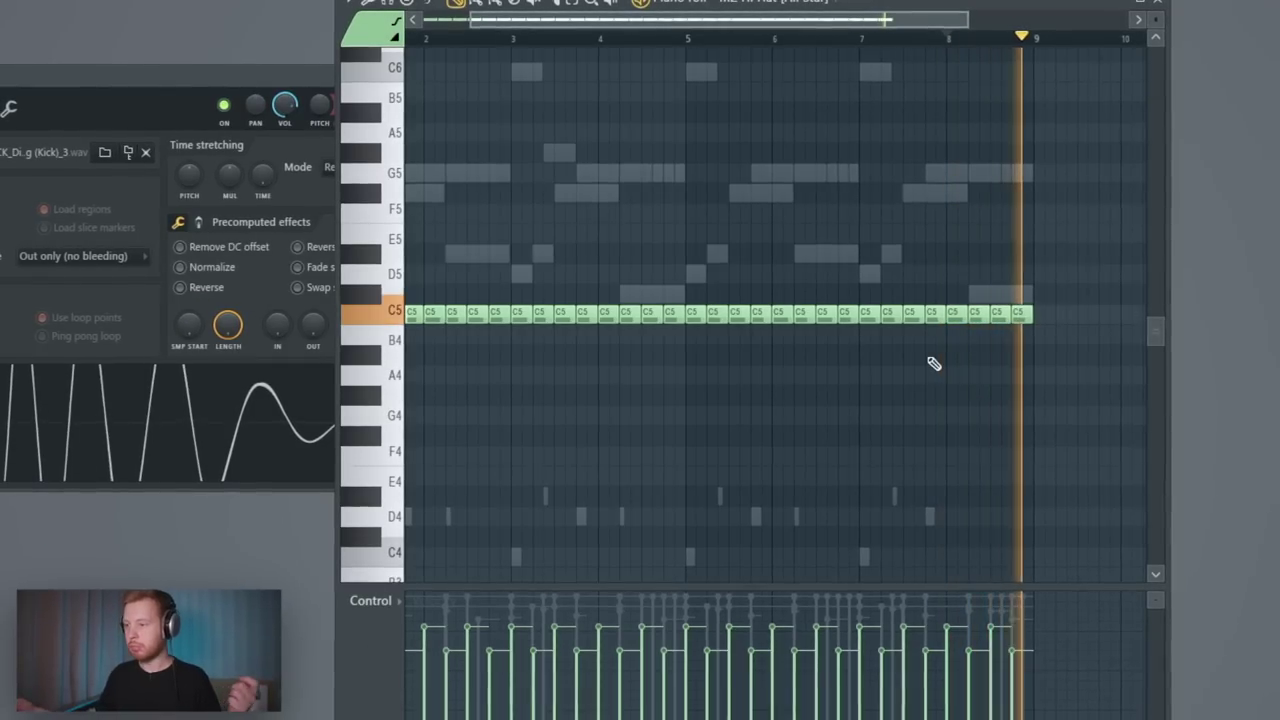
# Select all the hi-hat notes and give the MZ Hi Hat [All Star] channel a slight time shift in its miscellaneous settings.
pyautogui.hscroll(-2, 1026, 423)
pyautogui.moveTo(1108, 290); pyautogui.dragTo(335, 402)
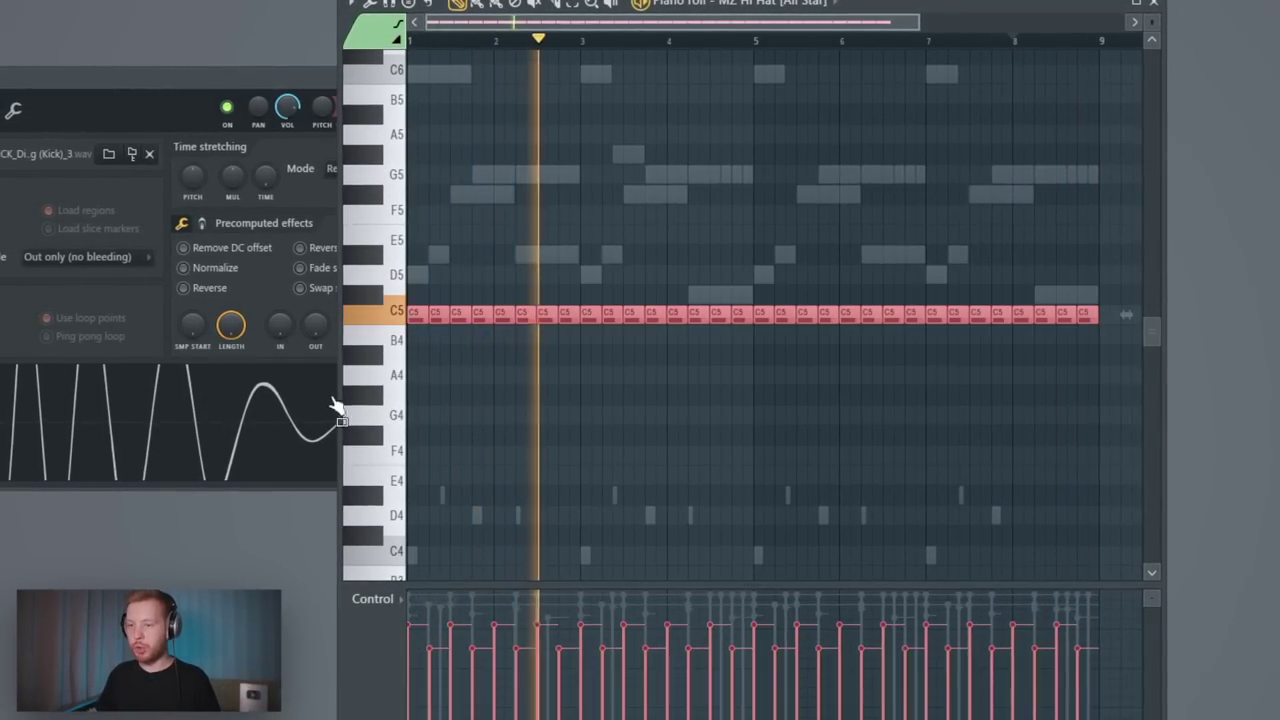
pyautogui.press('F6')
pyautogui.click(577, 415)
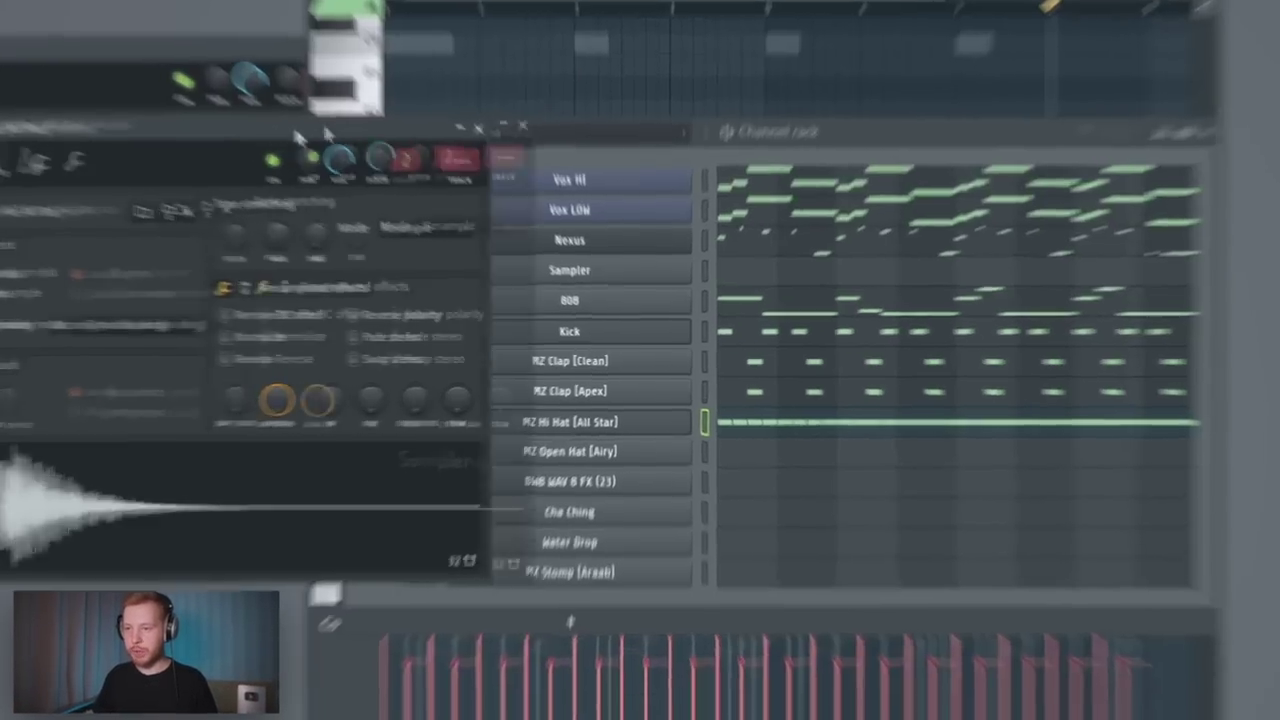
pyautogui.moveTo(327, 152); pyautogui.dragTo(748, 139)
pyautogui.click(510, 171)
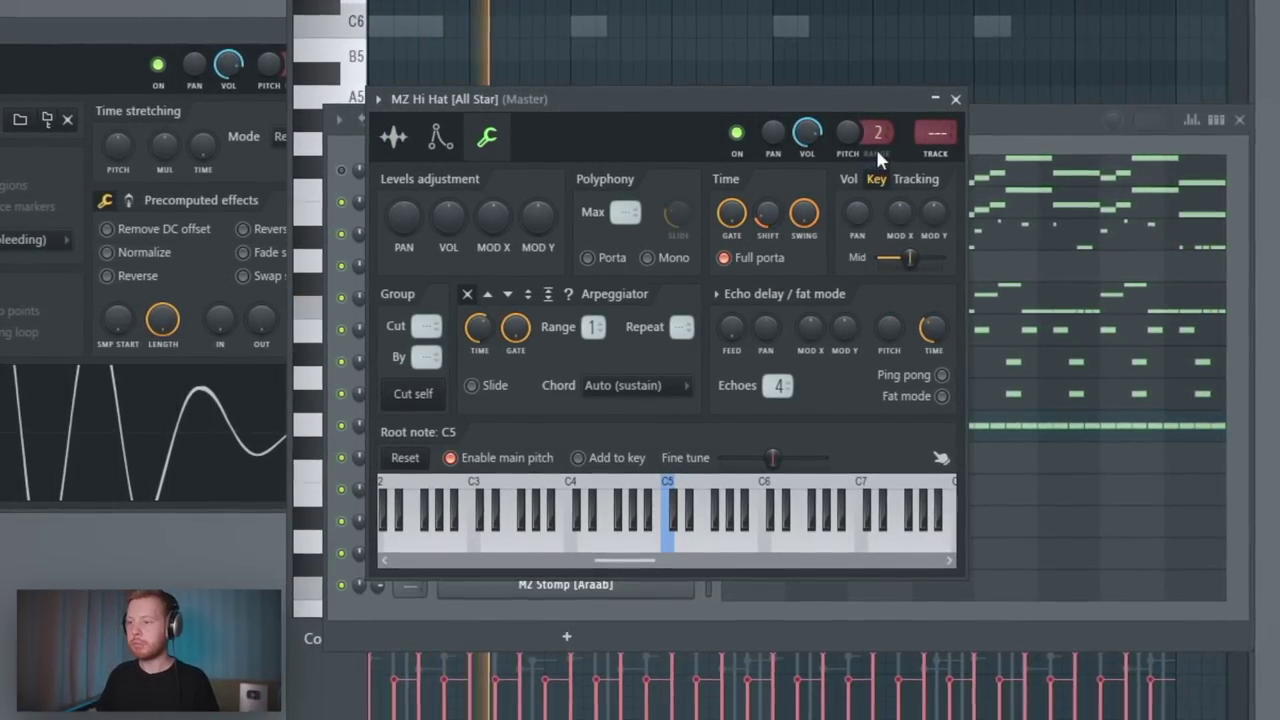
pyautogui.click(956, 98)
# Enable the MZ Open Hat [Airy] volume envelope with hold raised, attack, decay and sustain at minimum and a very short release, and open its miscellaneous settings.
pyautogui.click(626, 462)
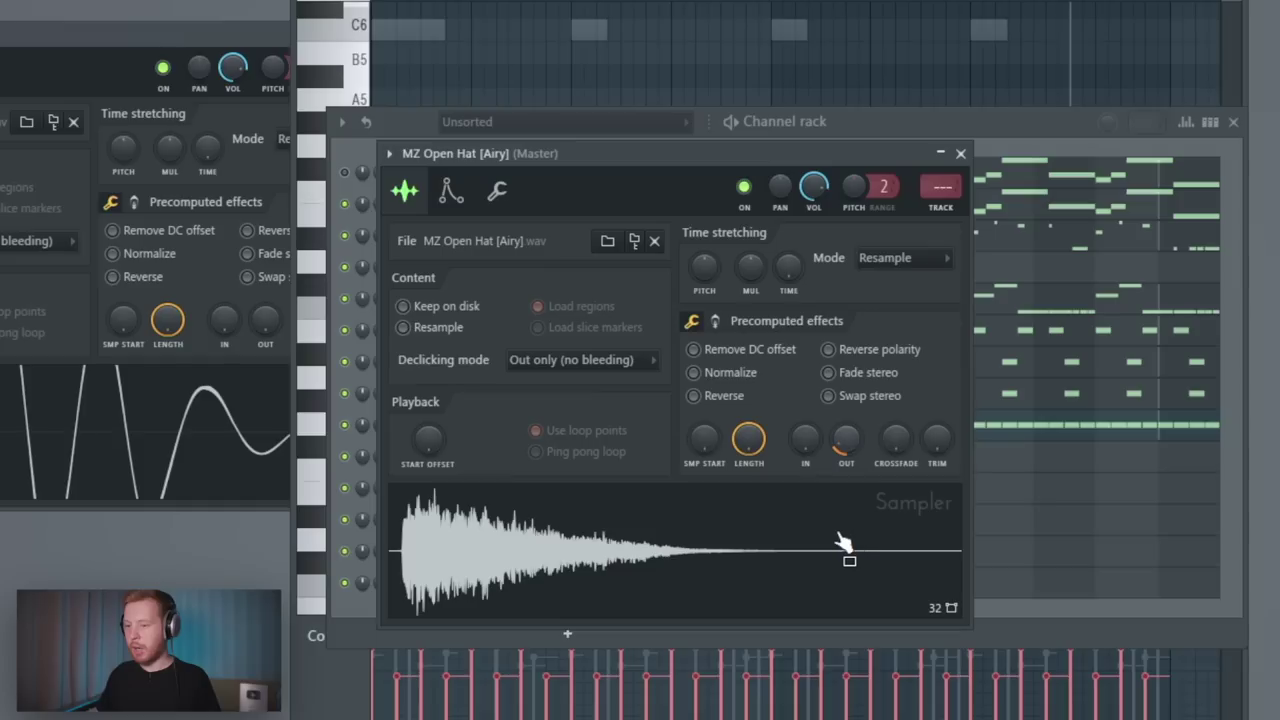
pyautogui.click(455, 198)
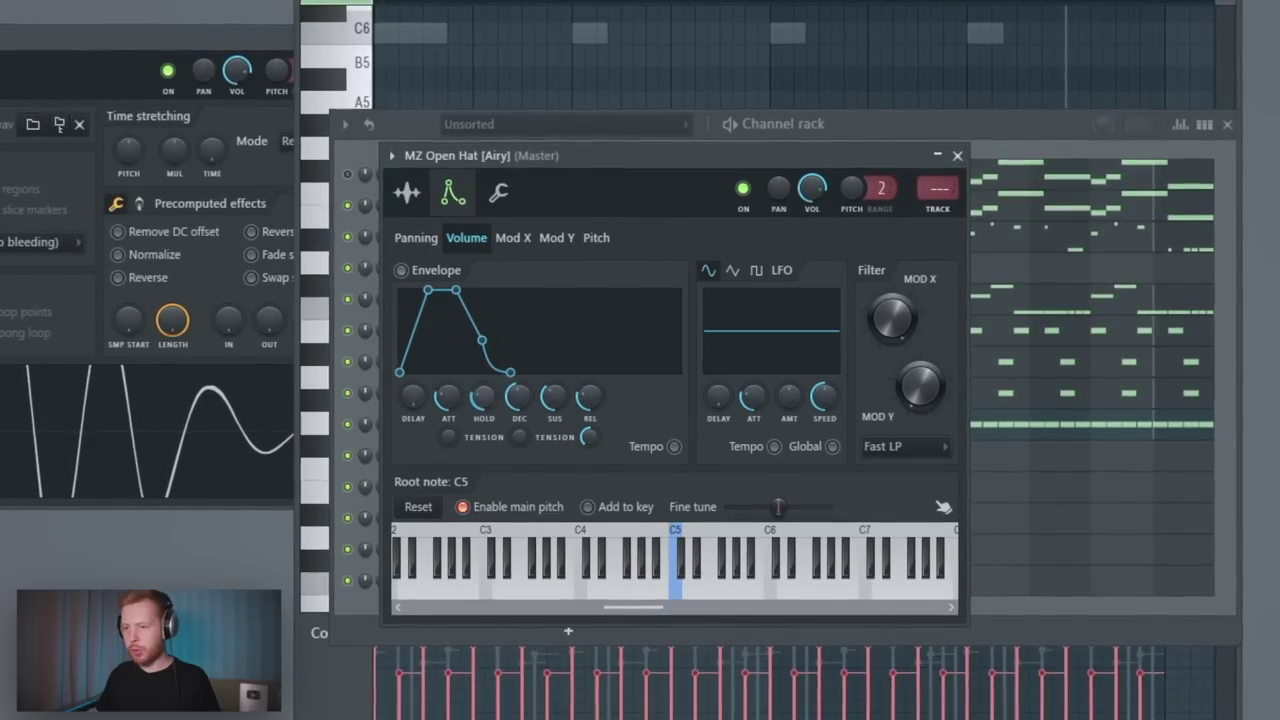
pyautogui.moveTo(476, 388); pyautogui.dragTo(476, 350)
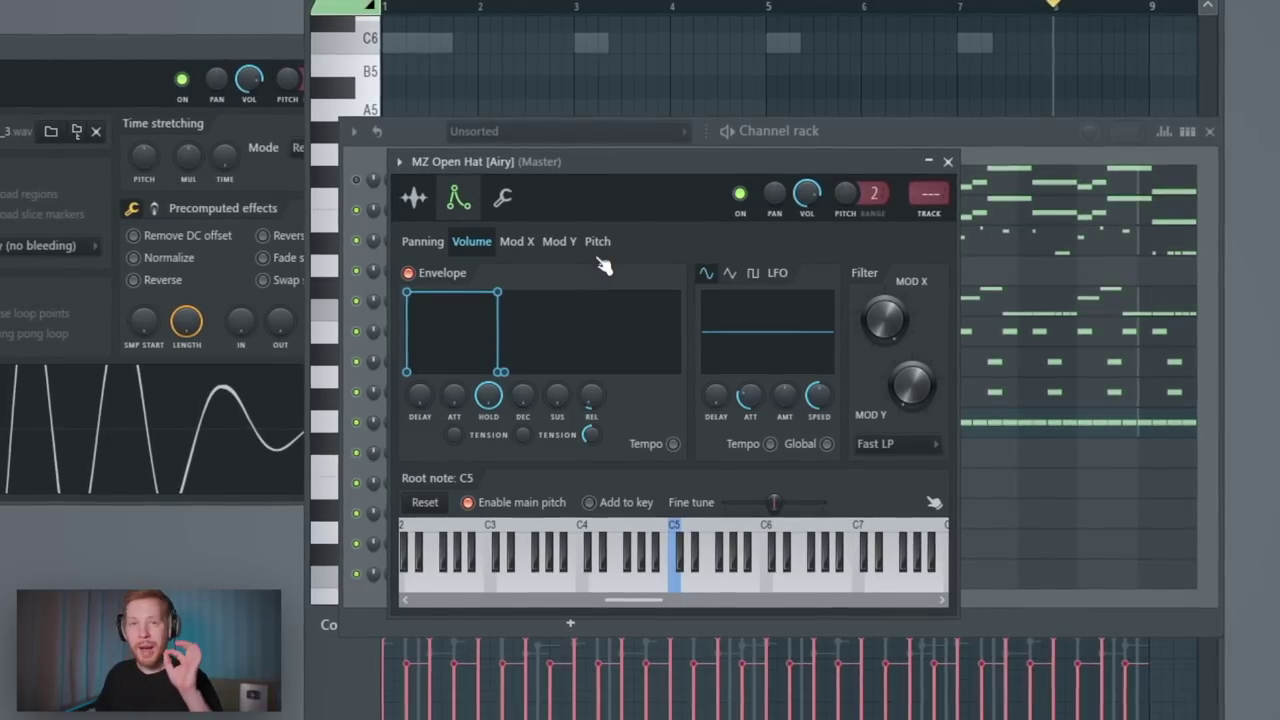
pyautogui.click(503, 198)
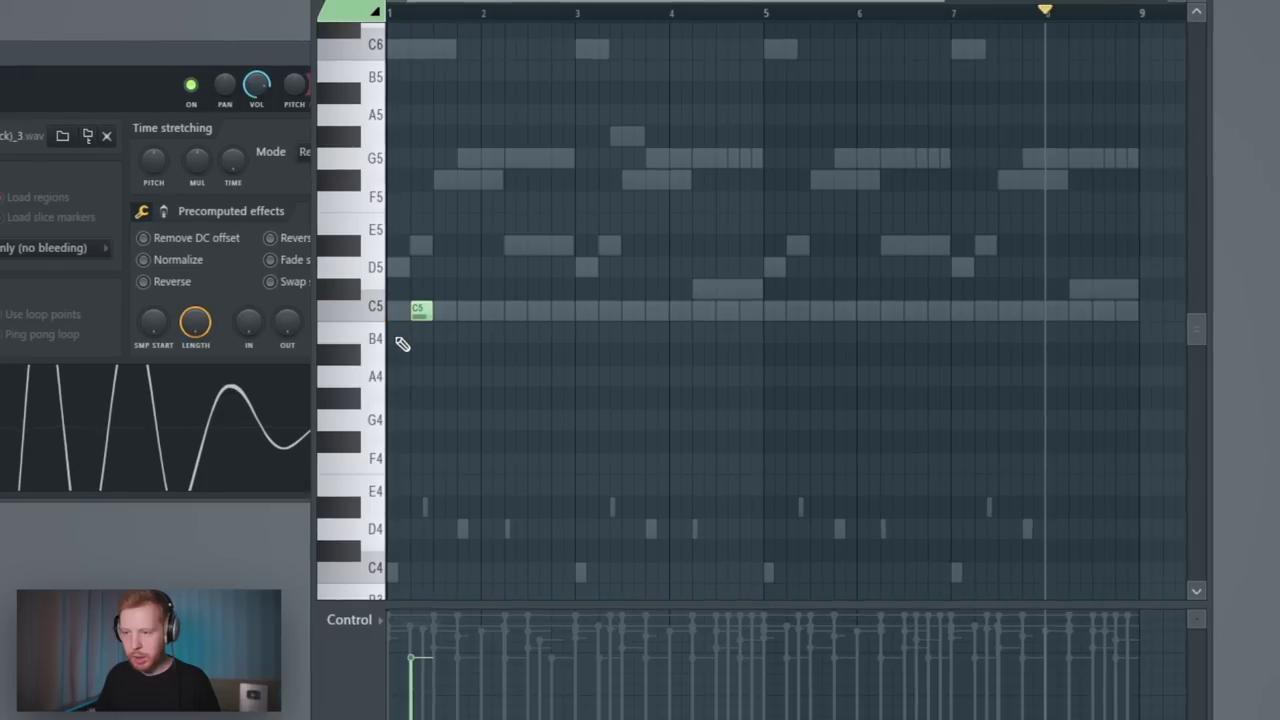
# Place one C5 open-hat hit on the second beat of each bar, repeat the two-bar pattern across eight bars and delete the excess.
pyautogui.scroll(3, 402, 342)
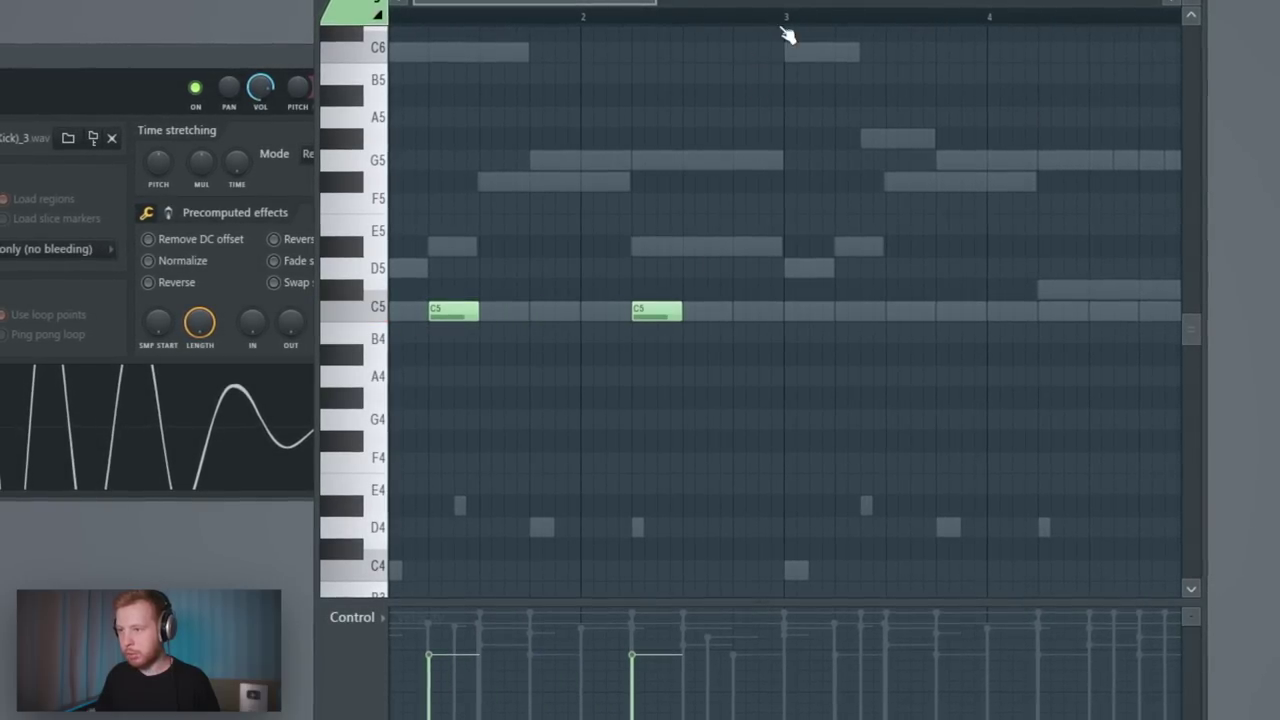
pyautogui.moveTo(785, 18); pyautogui.dragTo(388, 18)
pyautogui.hotkey('ctrl', 'b')
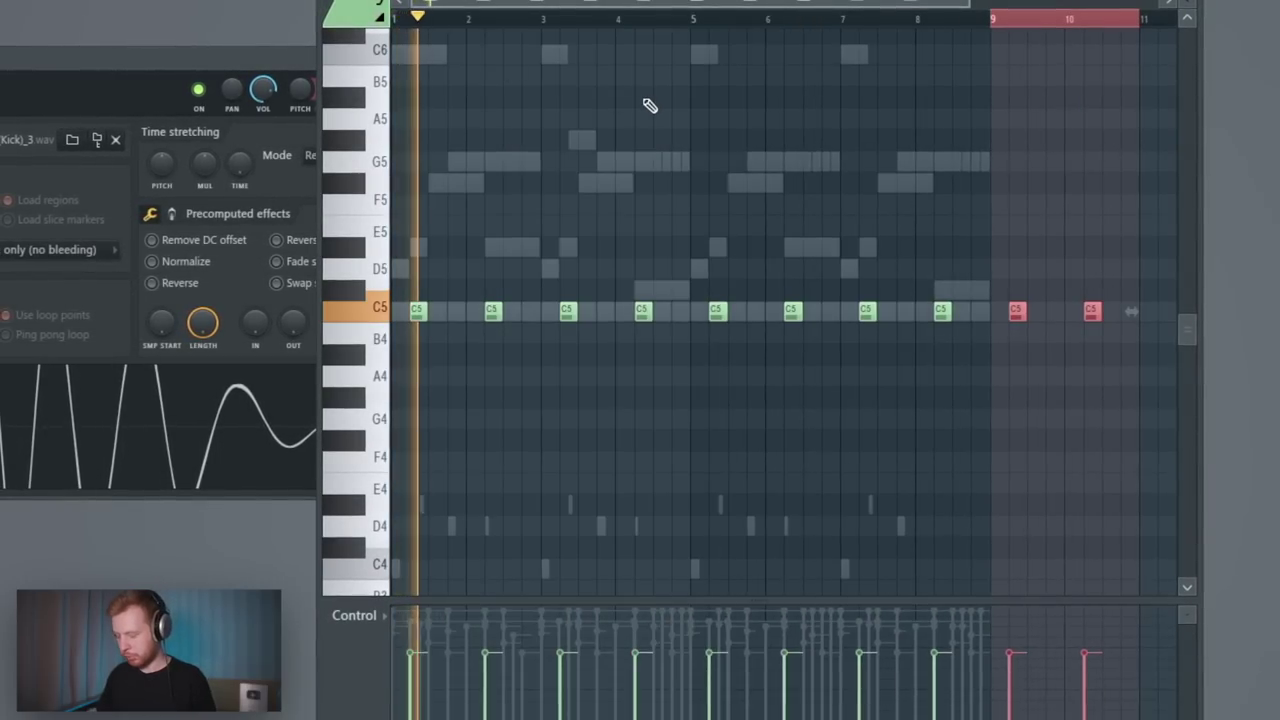
pyautogui.press('Delete')
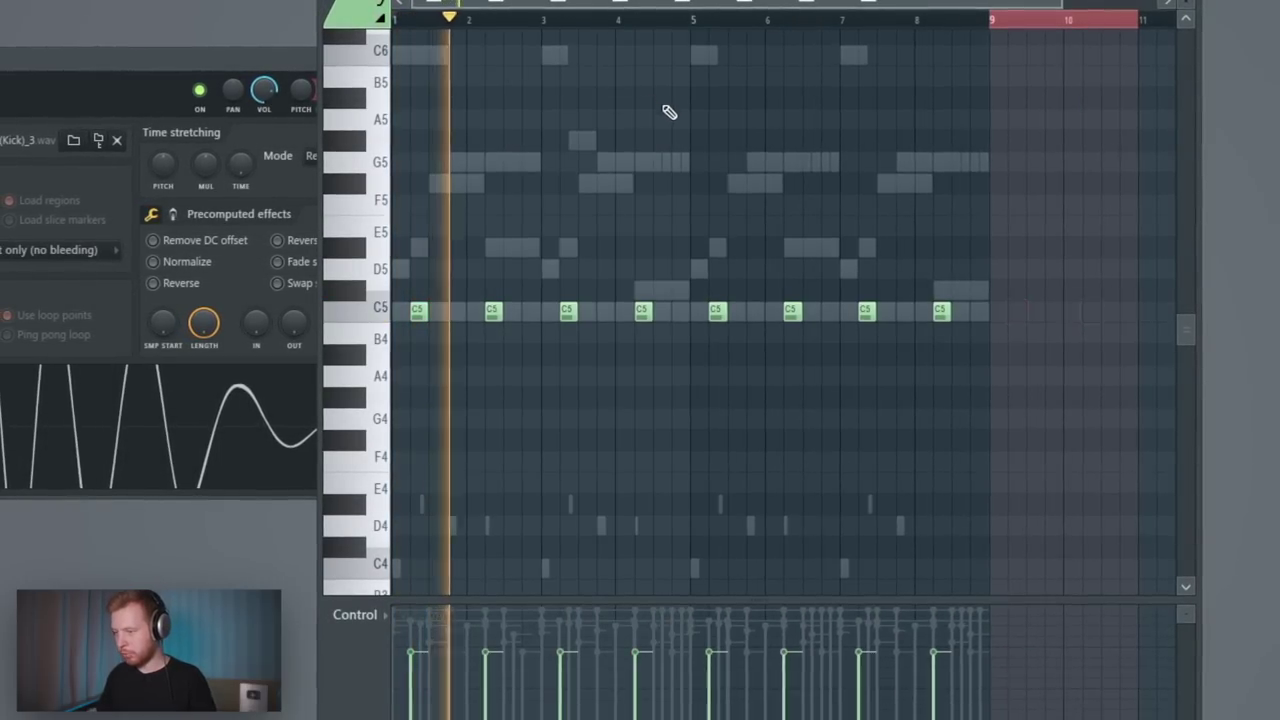
# Preview the Water Drop sample and select the MZ Stomp [Araab] channel among the effects sounds.
pyautogui.press('F6')
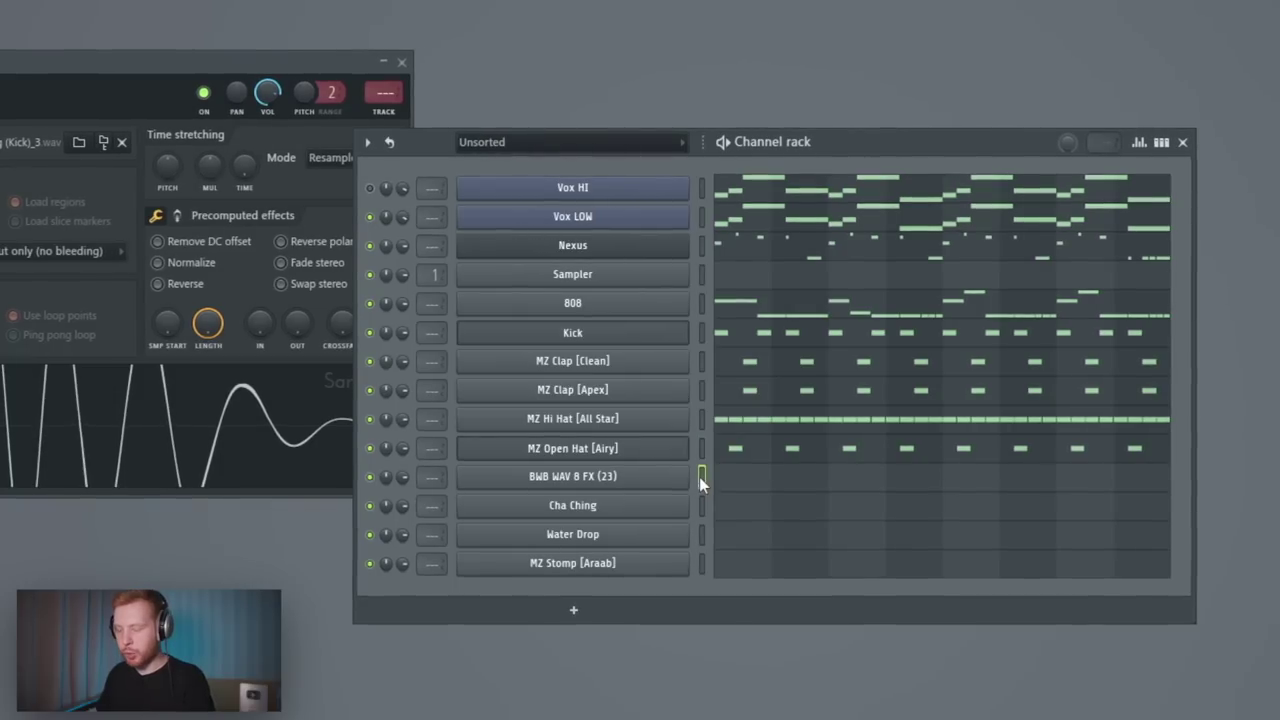
pyautogui.click(704, 528)
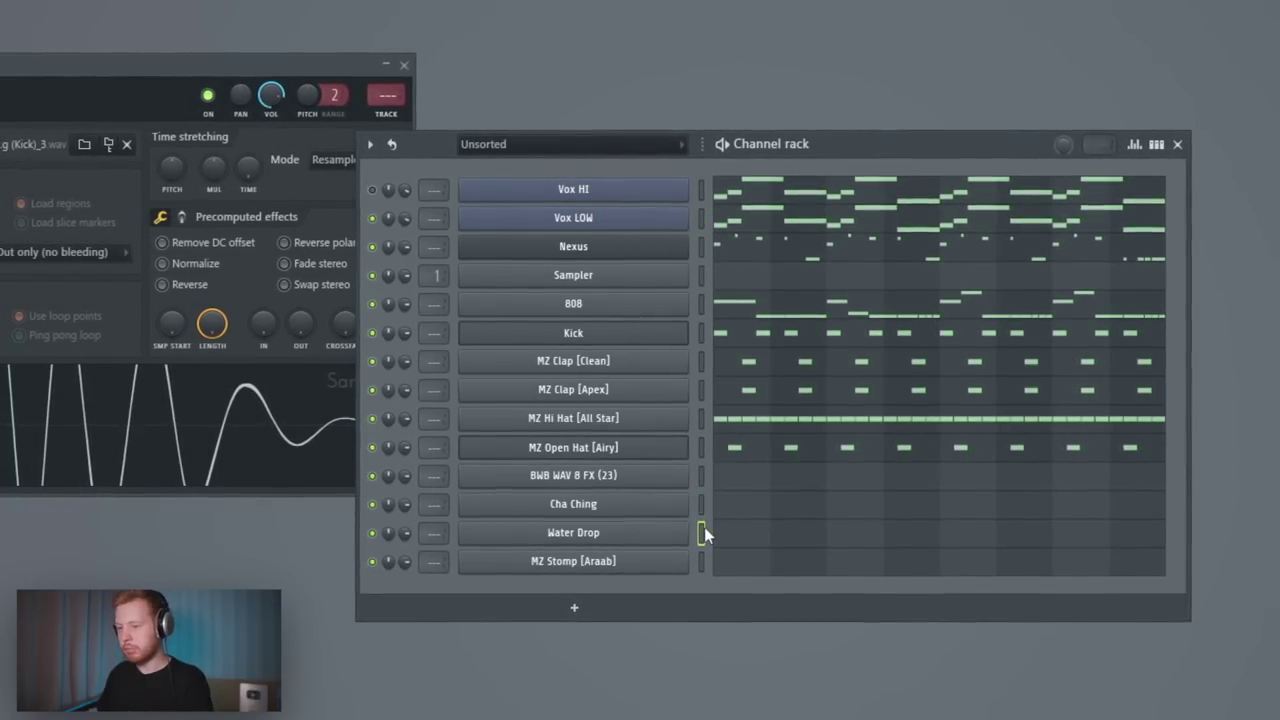
pyautogui.click(641, 538)
pyautogui.click(700, 567)
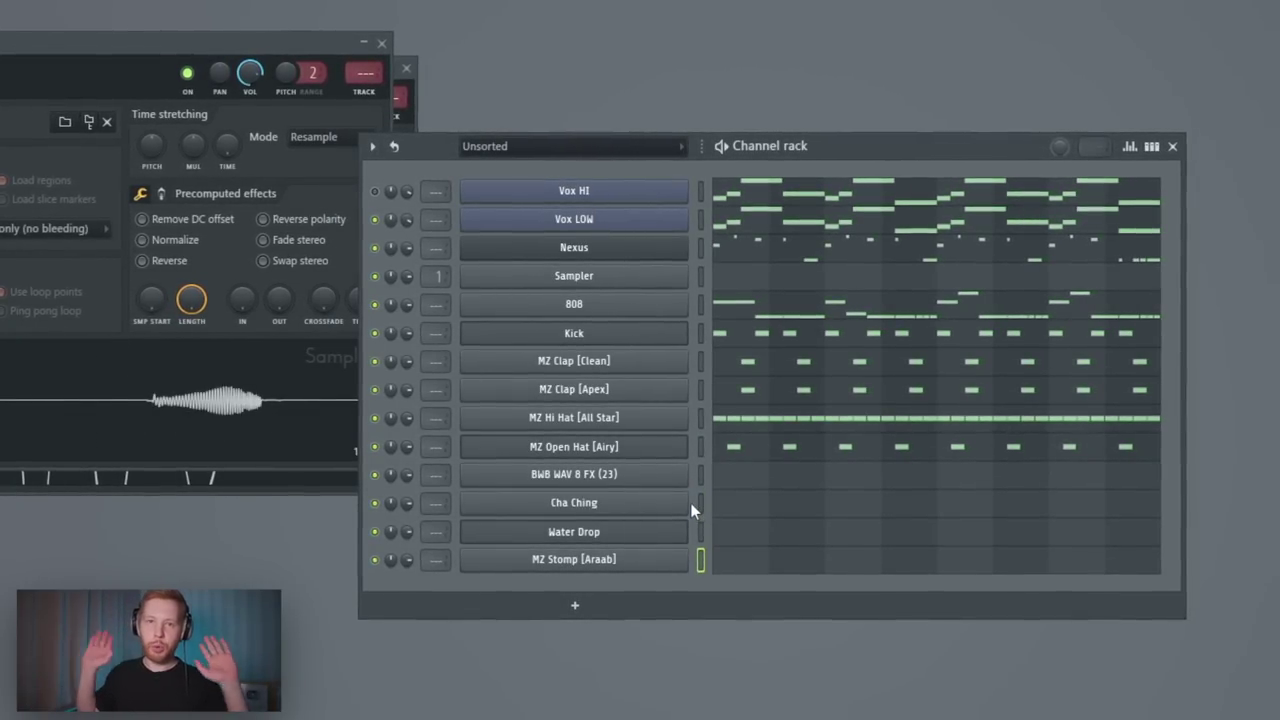
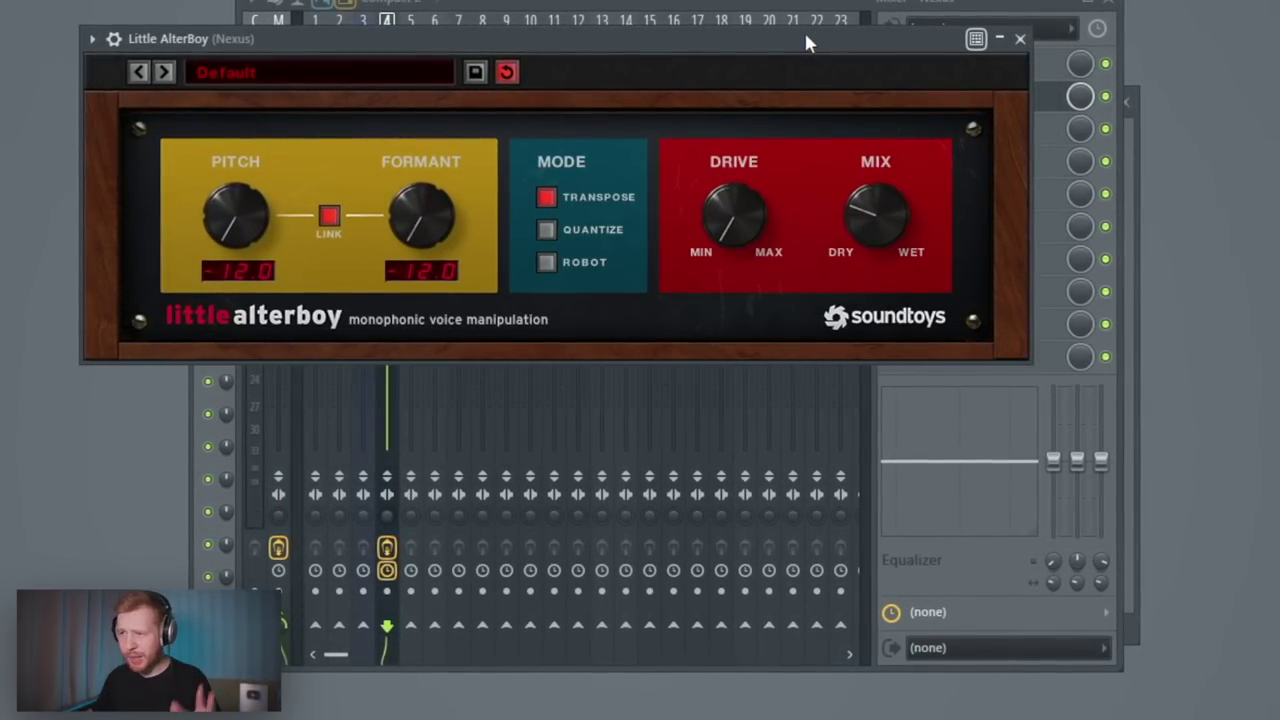
# Open FabFilter Pro-Q 3 on the Nexus mixer track and add a 12 dB/oct low cut at about 78 Hz.
pyautogui.click(897, 10)
pyautogui.click(913, 134)
pyautogui.click(192, 127)
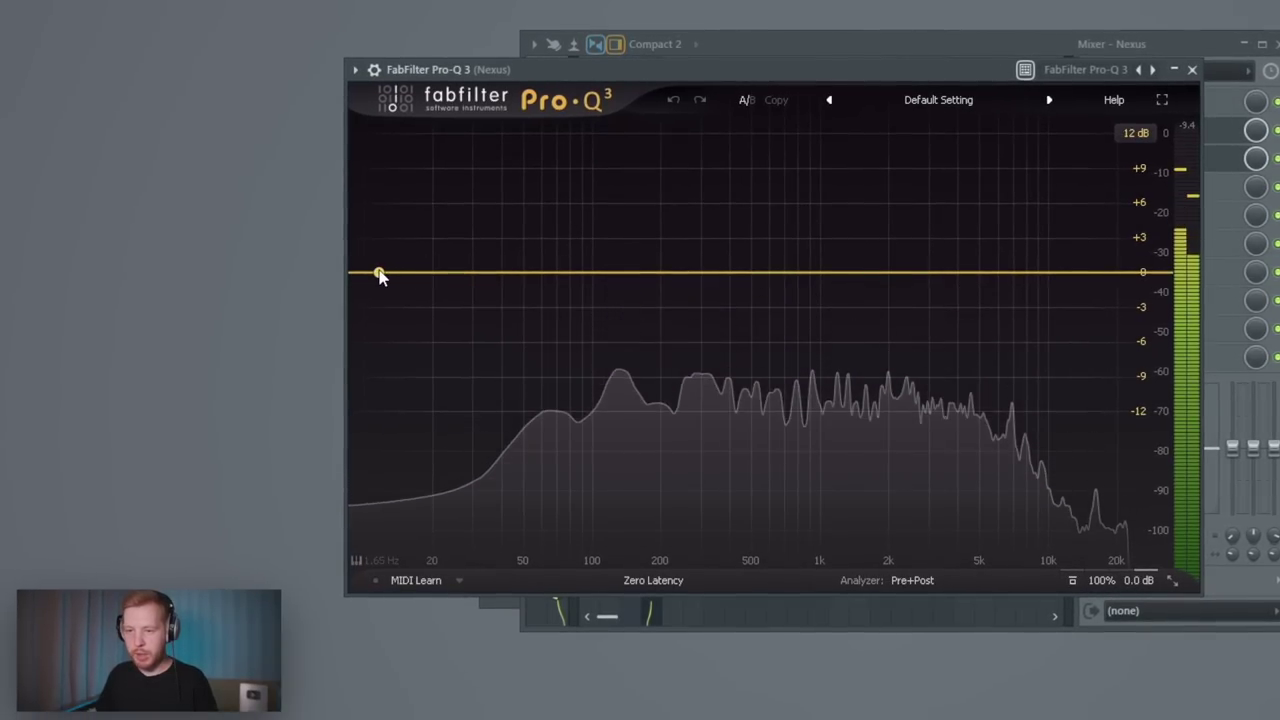
pyautogui.moveTo(380, 277); pyautogui.dragTo(548, 272)
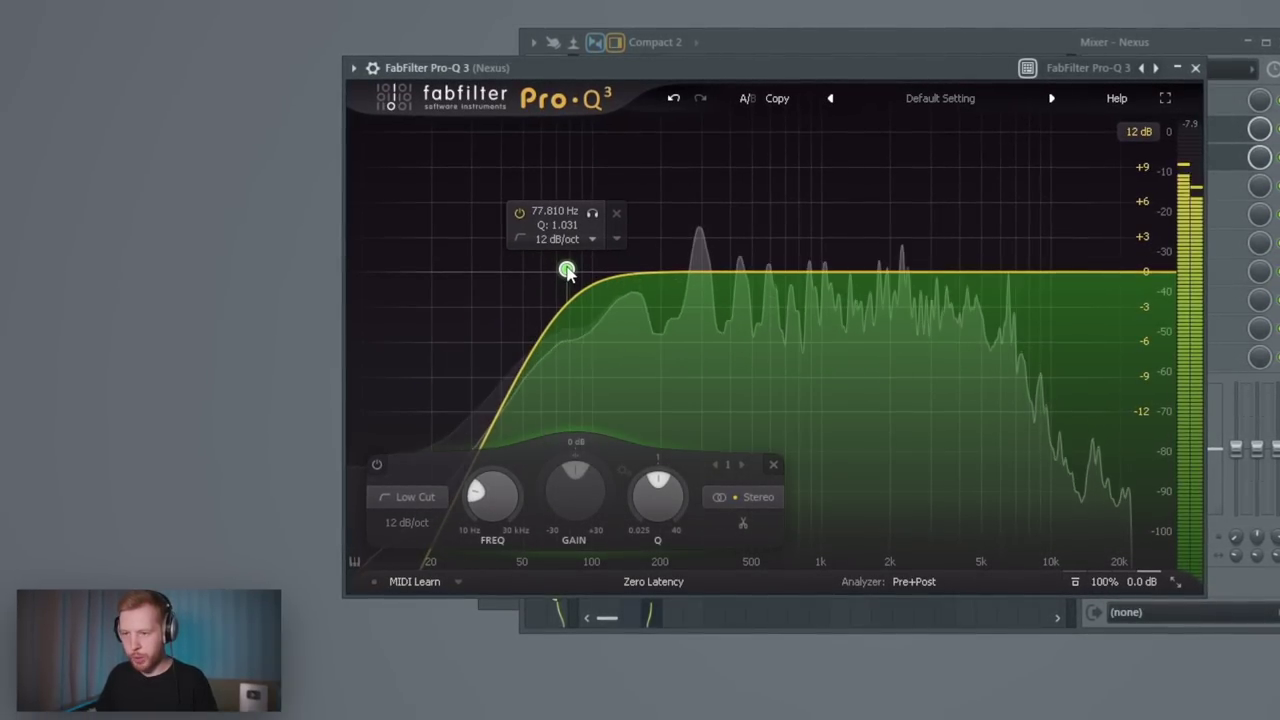
# Shape the Nexus EQ with a bell cut near 220 Hz, low cut at about 107 Hz, 3.6 dB boost near 409 Hz and 2.7 dB cut near 733 Hz.
pyautogui.moveTo(680, 272); pyautogui.dragTo(673, 320)
pyautogui.moveTo(586, 271); pyautogui.dragTo(601, 273)
pyautogui.moveTo(748, 292); pyautogui.dragTo(736, 228)
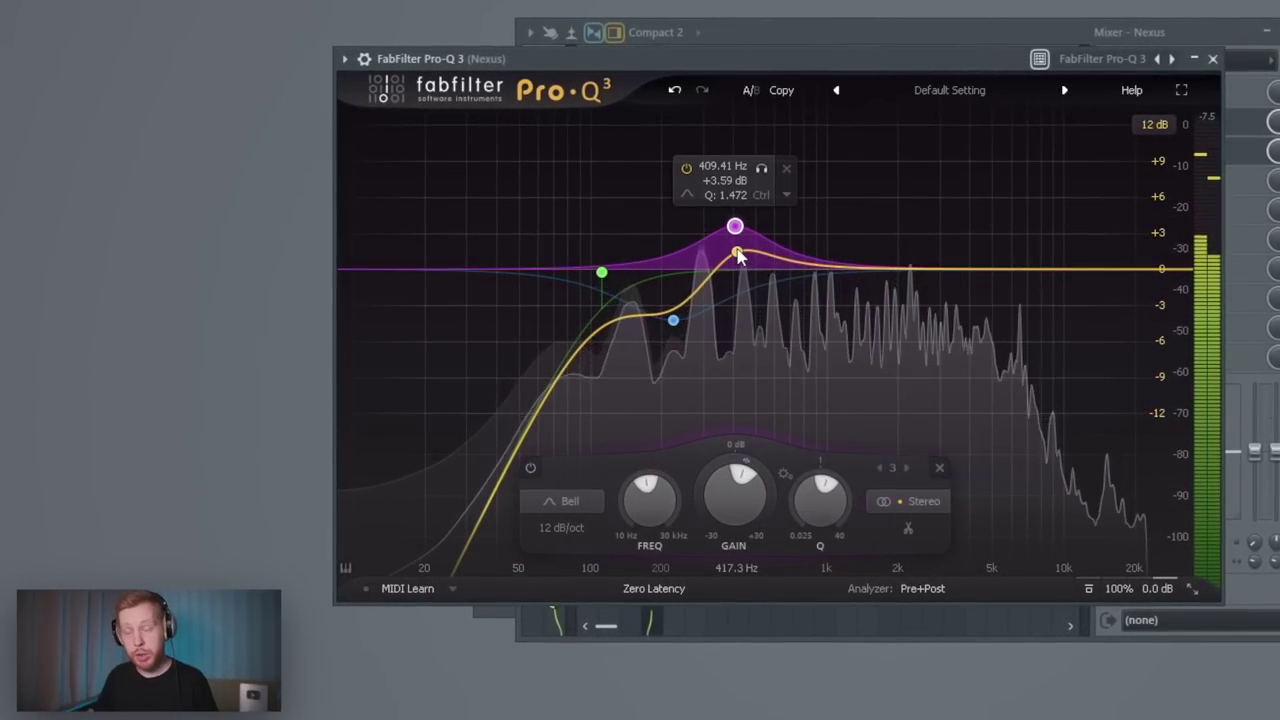
pyautogui.moveTo(800, 263); pyautogui.dragTo(798, 308)
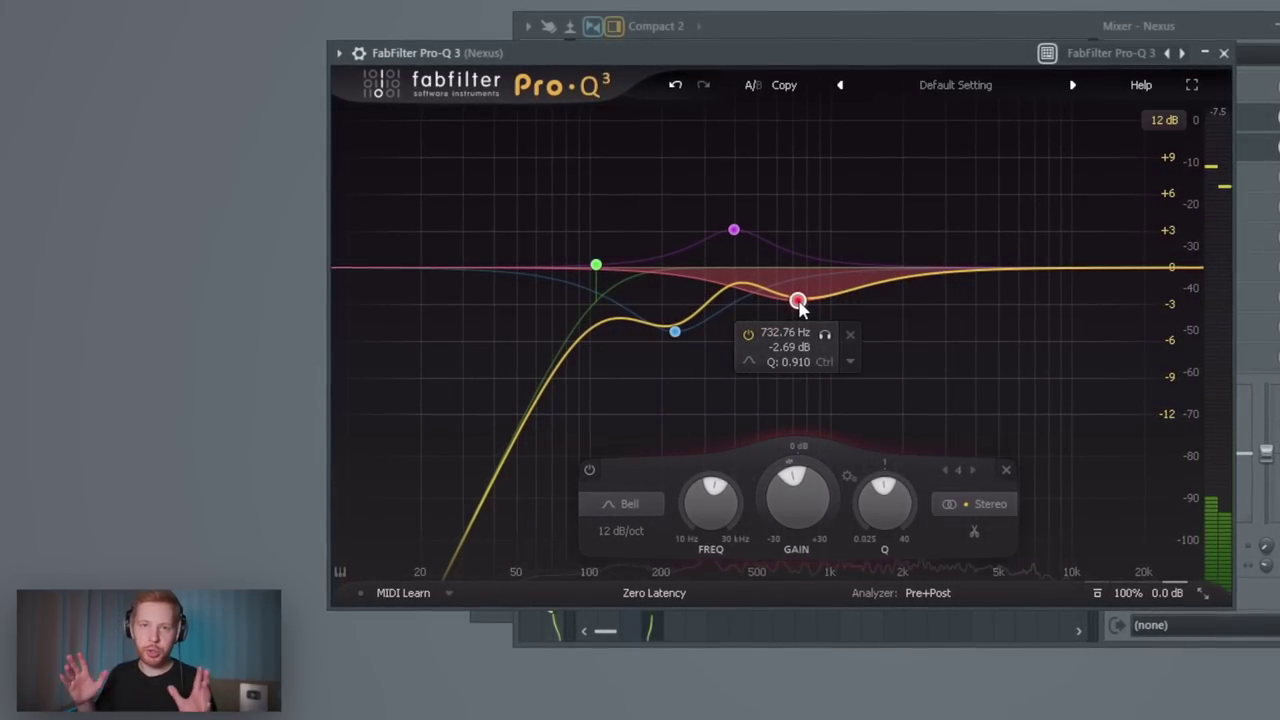
# Set the 733 Hz bell cut to Mid stereo placement and move it to about -4 dB near 800 Hz.
pyautogui.rightClick(799, 303)
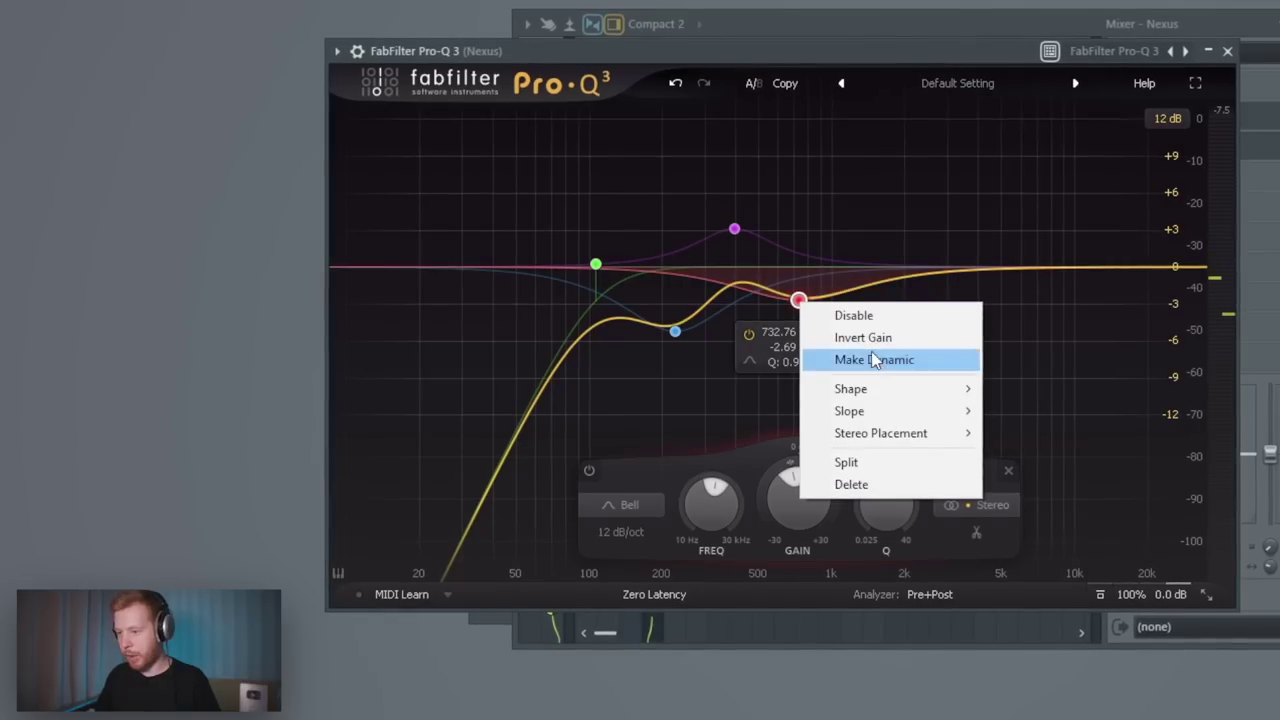
pyautogui.moveTo(876, 440)
pyautogui.click(1024, 500)
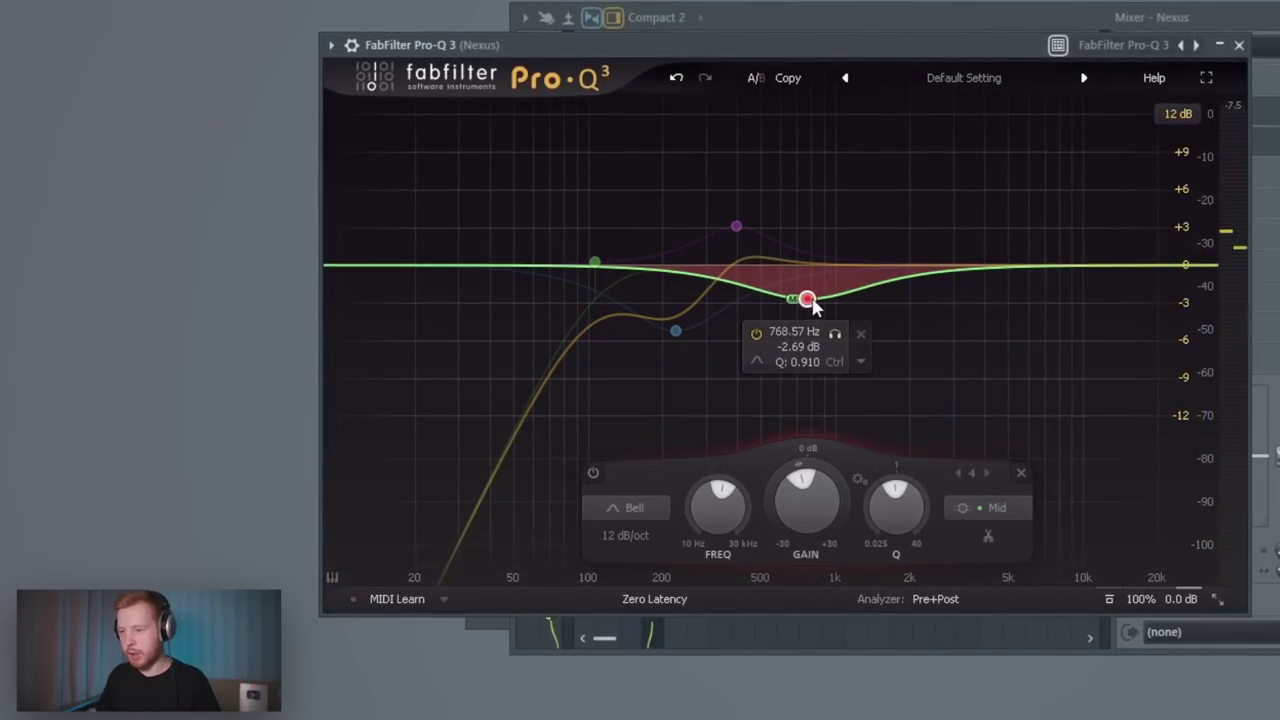
pyautogui.moveTo(812, 303)
pyautogui.mouseDown()
pyautogui.moveTo(838, 312)
pyautogui.moveTo(816, 315)
pyautogui.mouseUp()
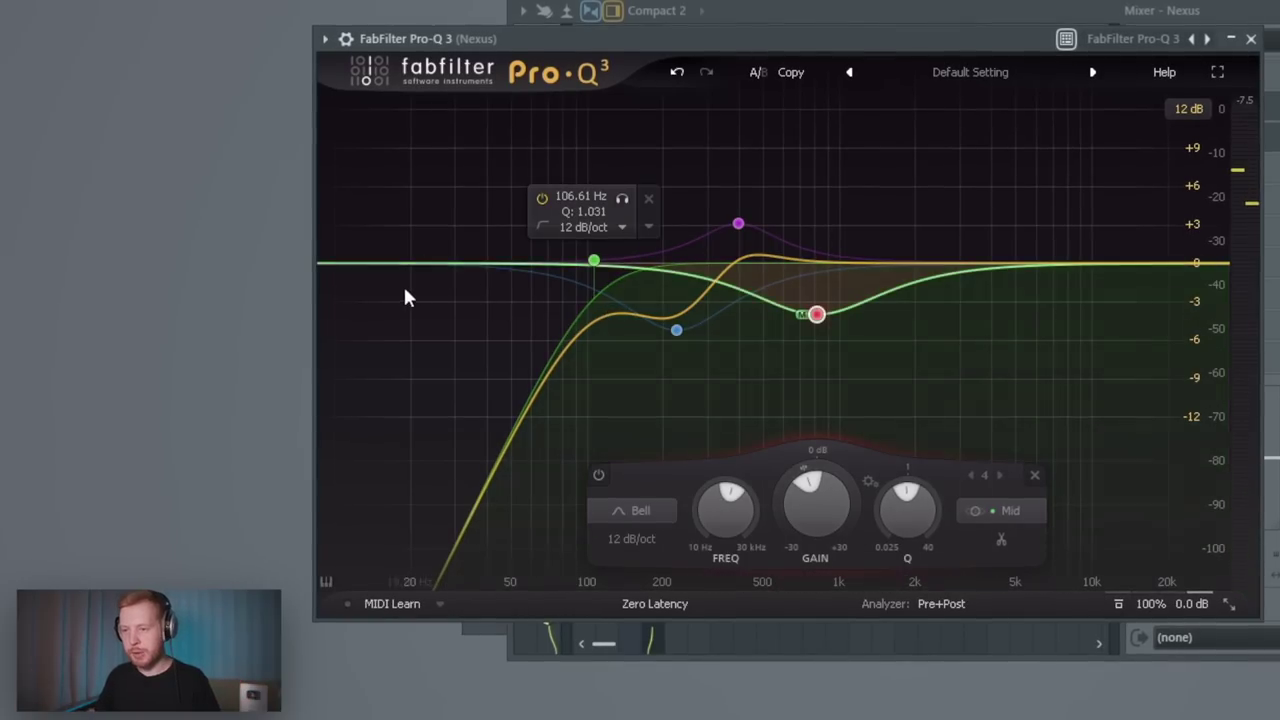
# Add a low shelf with Side stereo placement and move it to about 116 Hz at -10.4 dB, then resume playback.
pyautogui.moveTo(345, 262); pyautogui.dragTo(437, 294)
pyautogui.rightClick(437, 294)
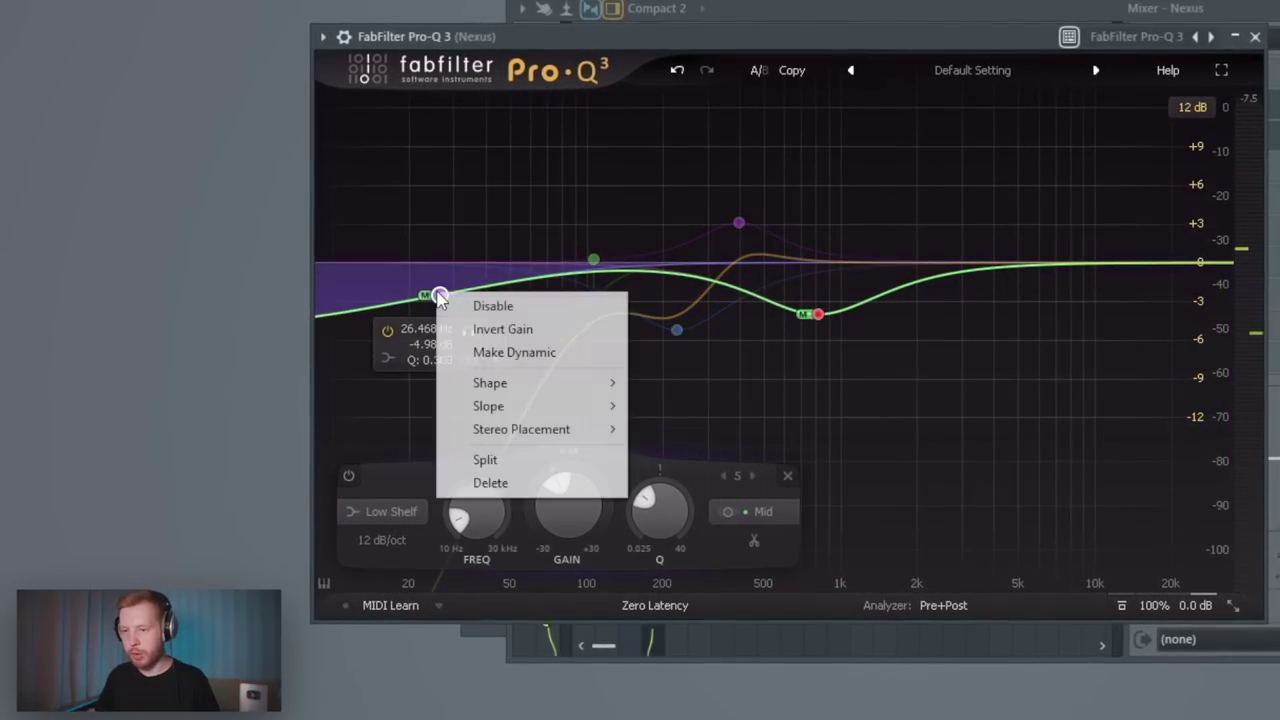
pyautogui.moveTo(612, 431)
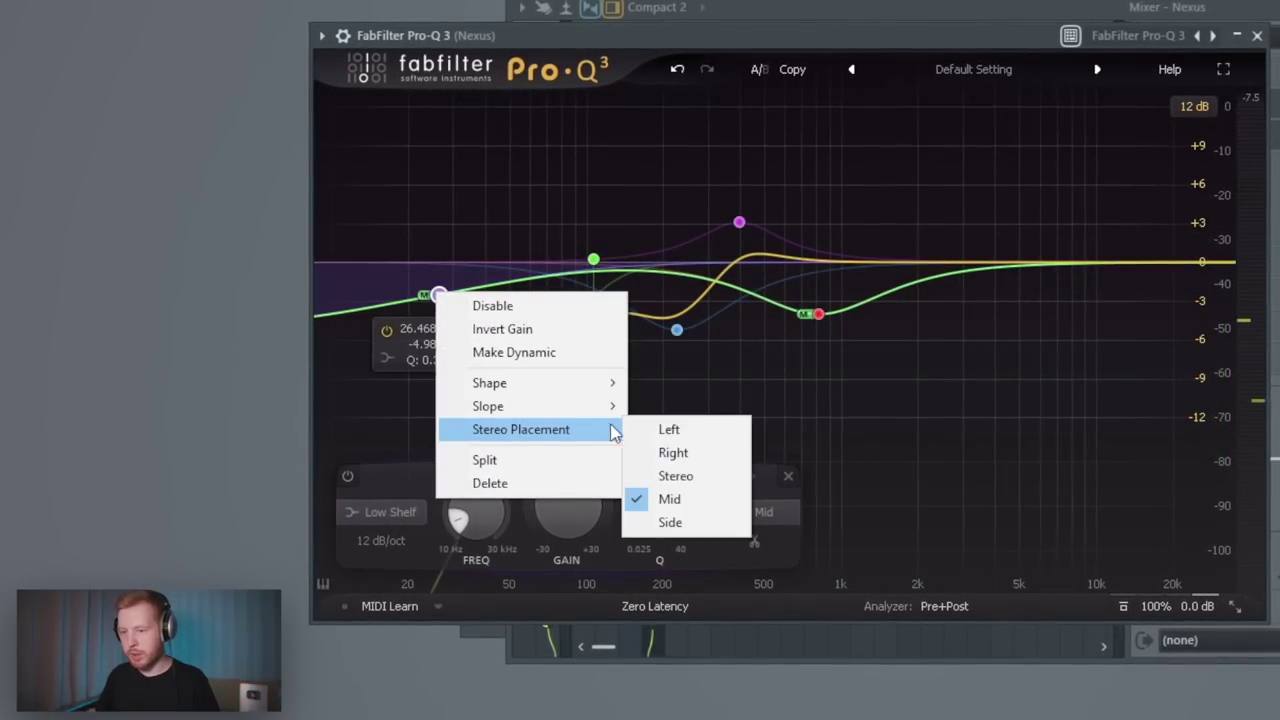
pyautogui.click(669, 523)
pyautogui.moveTo(443, 298); pyautogui.dragTo(610, 343)
pyautogui.press('space')
# Add a wide bell boost of about 1 dB near 2.7 kHz and set the low-mid bell cut to about -6 dB at 224 Hz.
pyautogui.moveTo(835, 315); pyautogui.dragTo(962, 245)
pyautogui.scroll(-1, 961, 237)
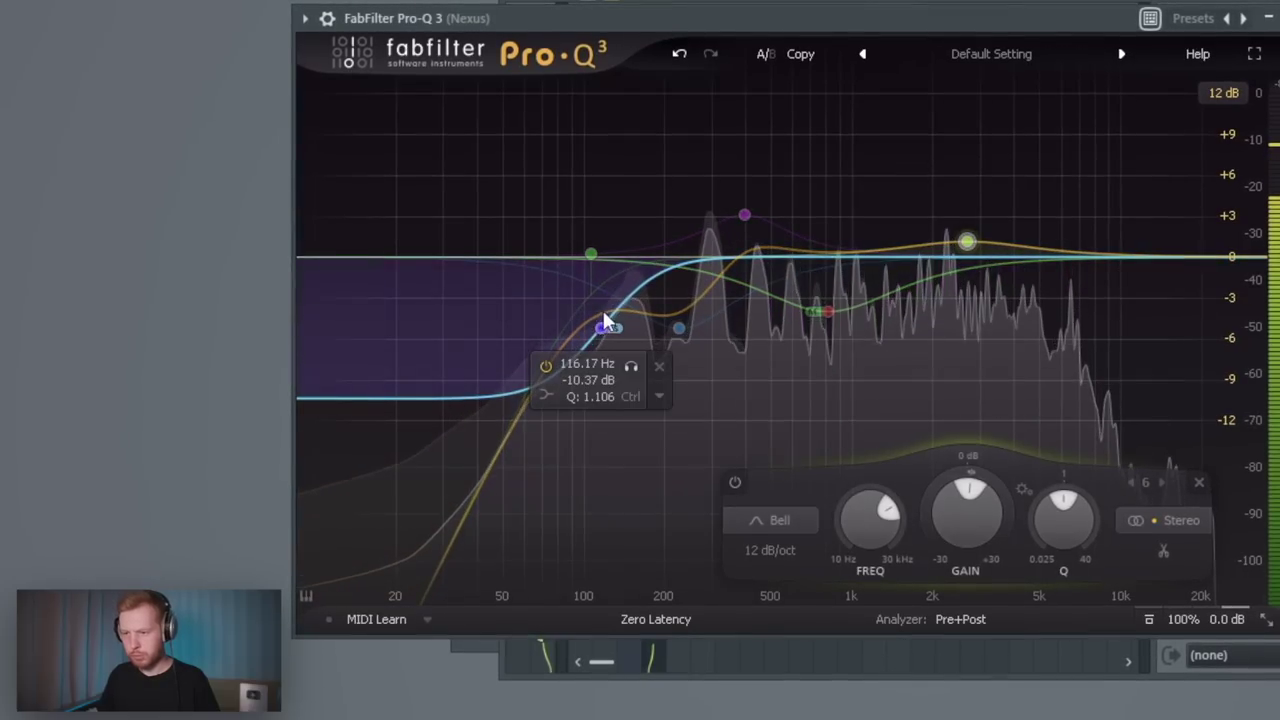
pyautogui.moveTo(680, 329); pyautogui.dragTo(678, 338)
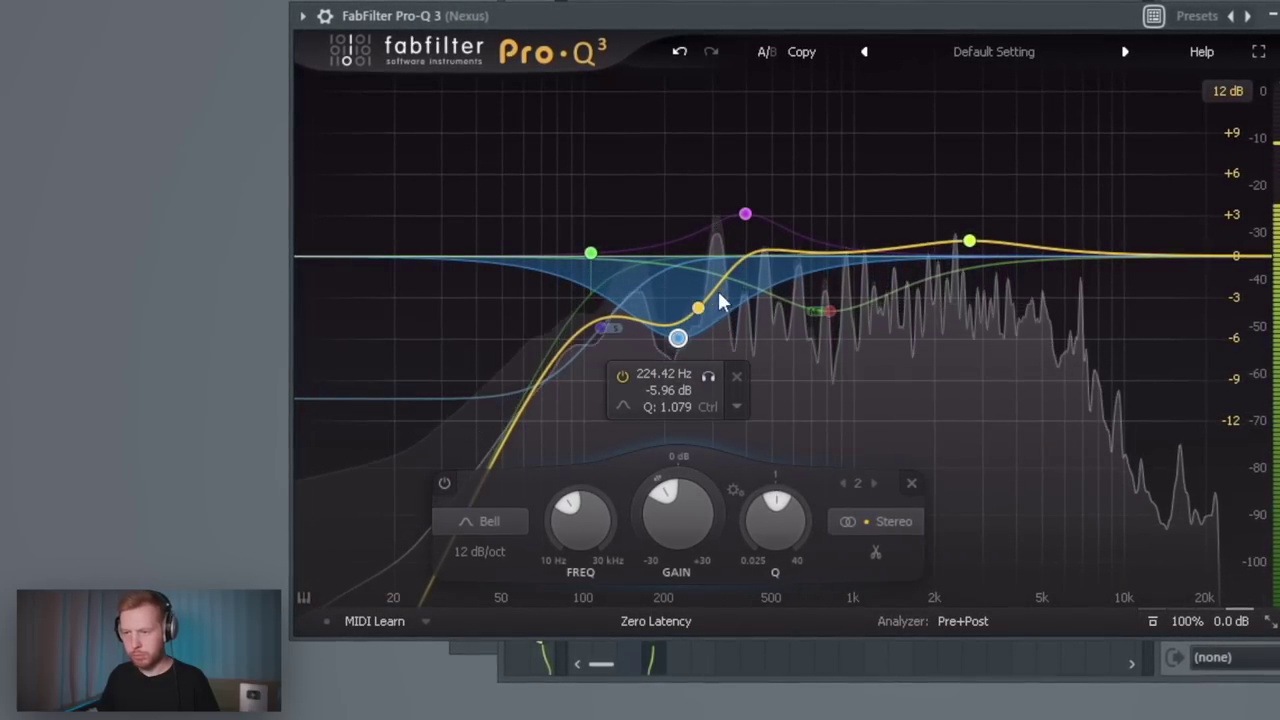
pyautogui.click(677, 339)
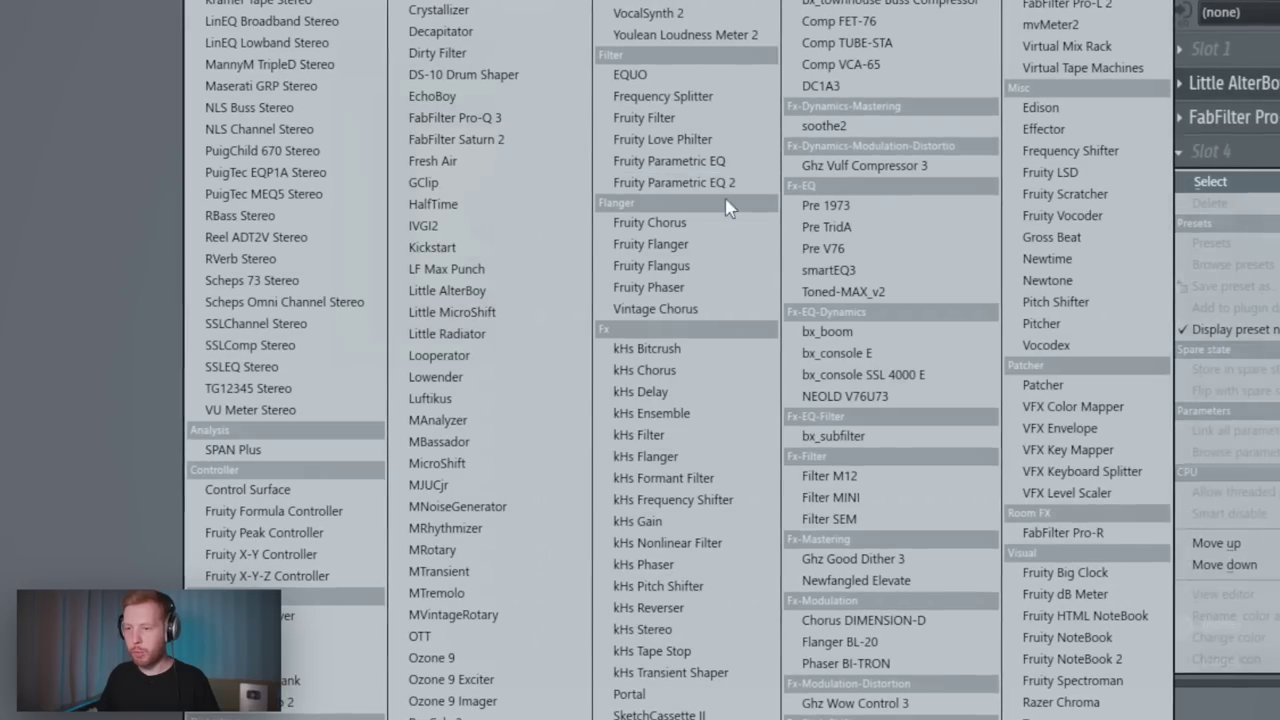
# Load SketchCassette II on the Nexus track's fourth slot, choose Type II and Value tape, and toggle NR Comp.
pyautogui.click(697, 716)
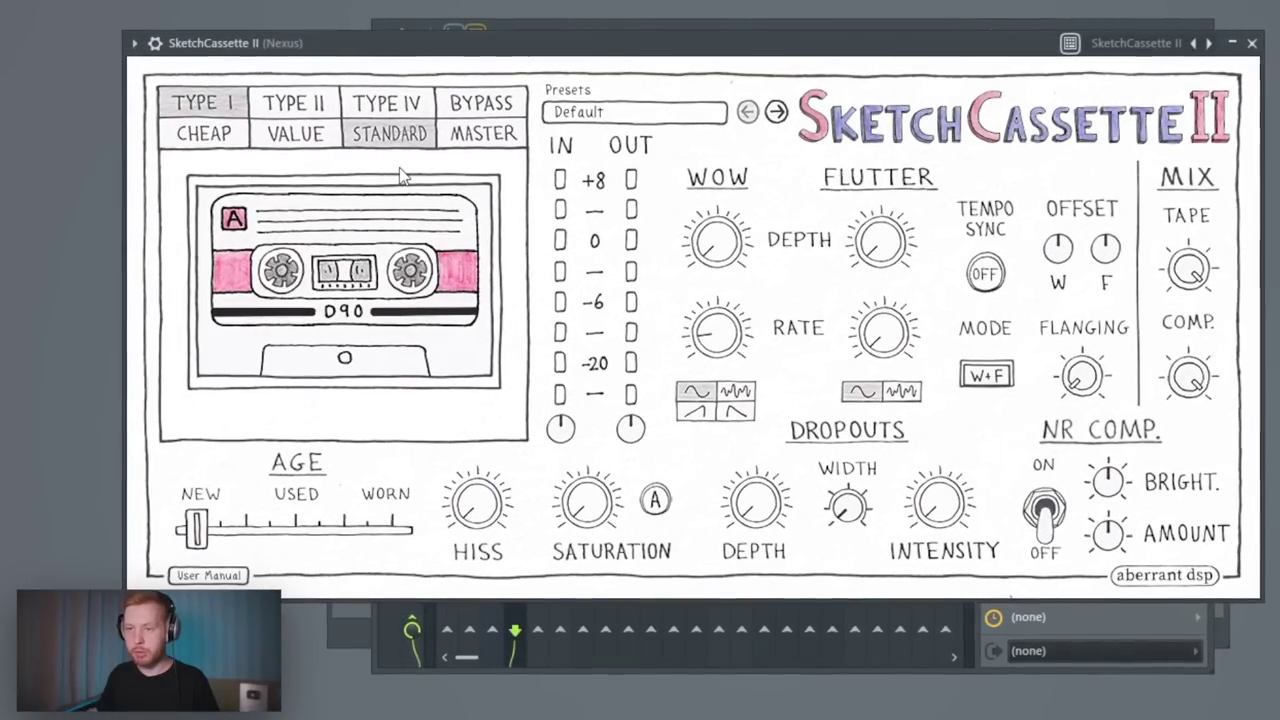
pyautogui.click(293, 103)
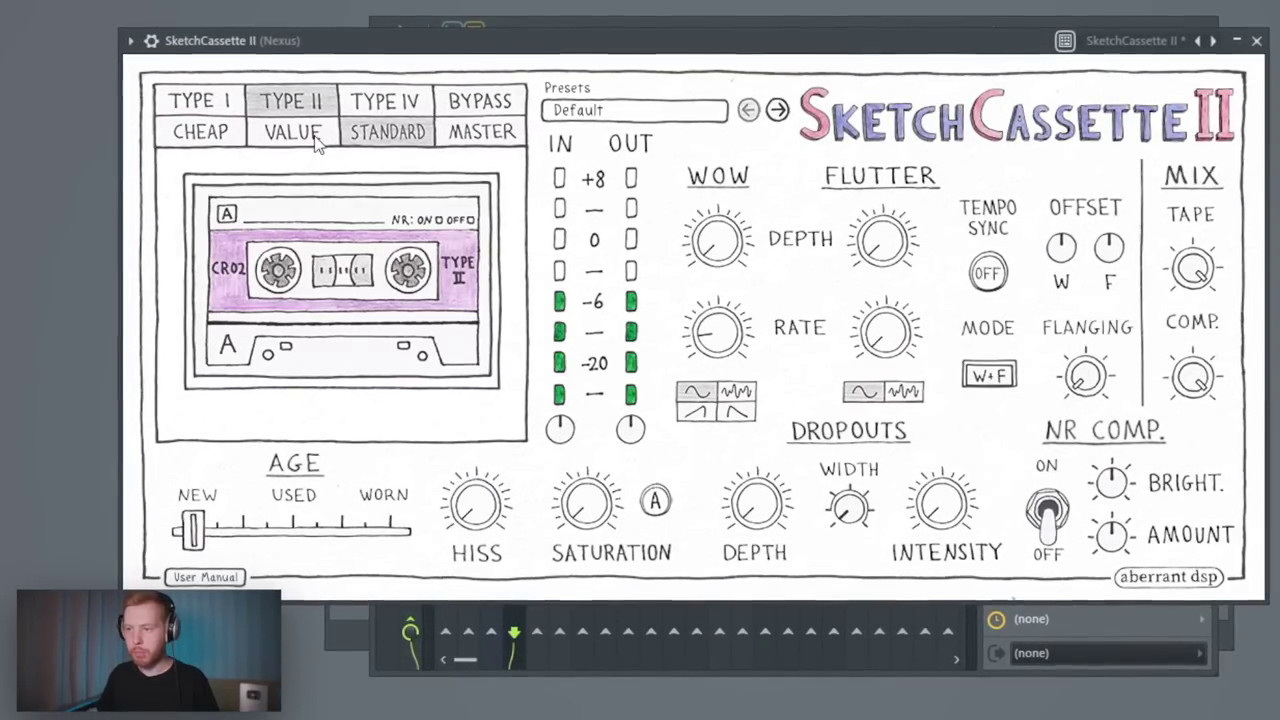
pyautogui.click(305, 133)
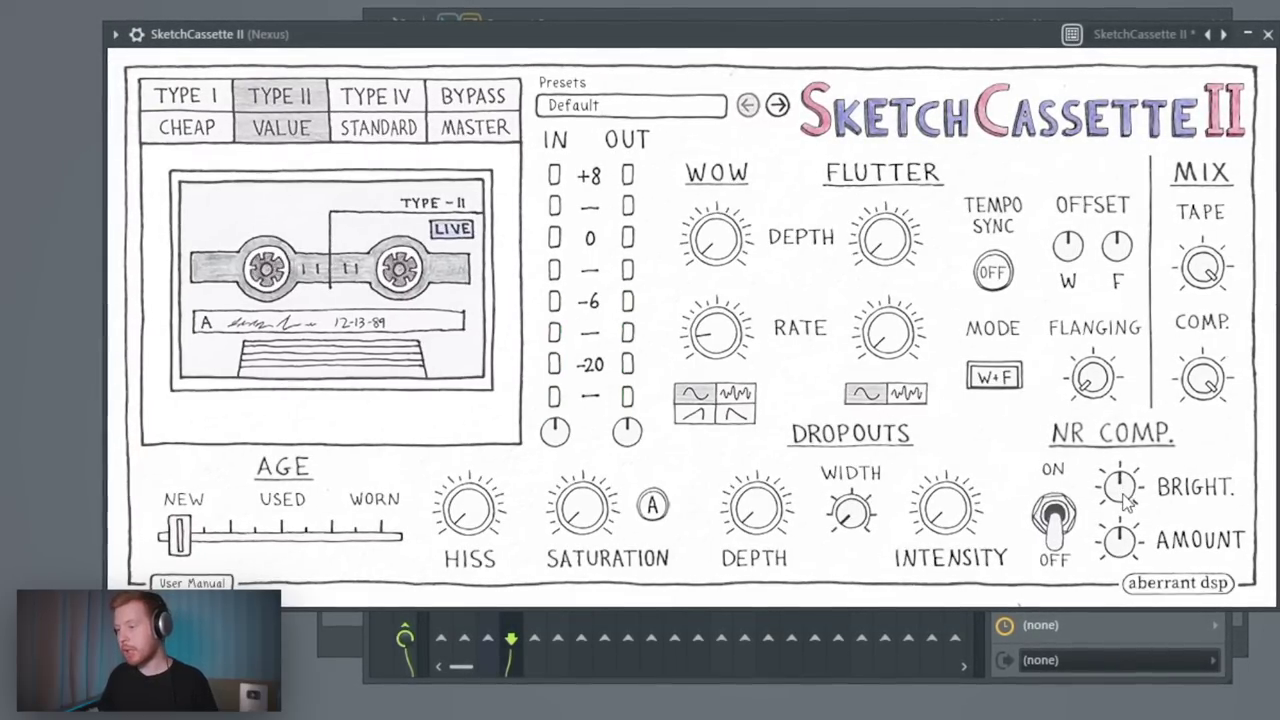
pyautogui.click(1052, 552)
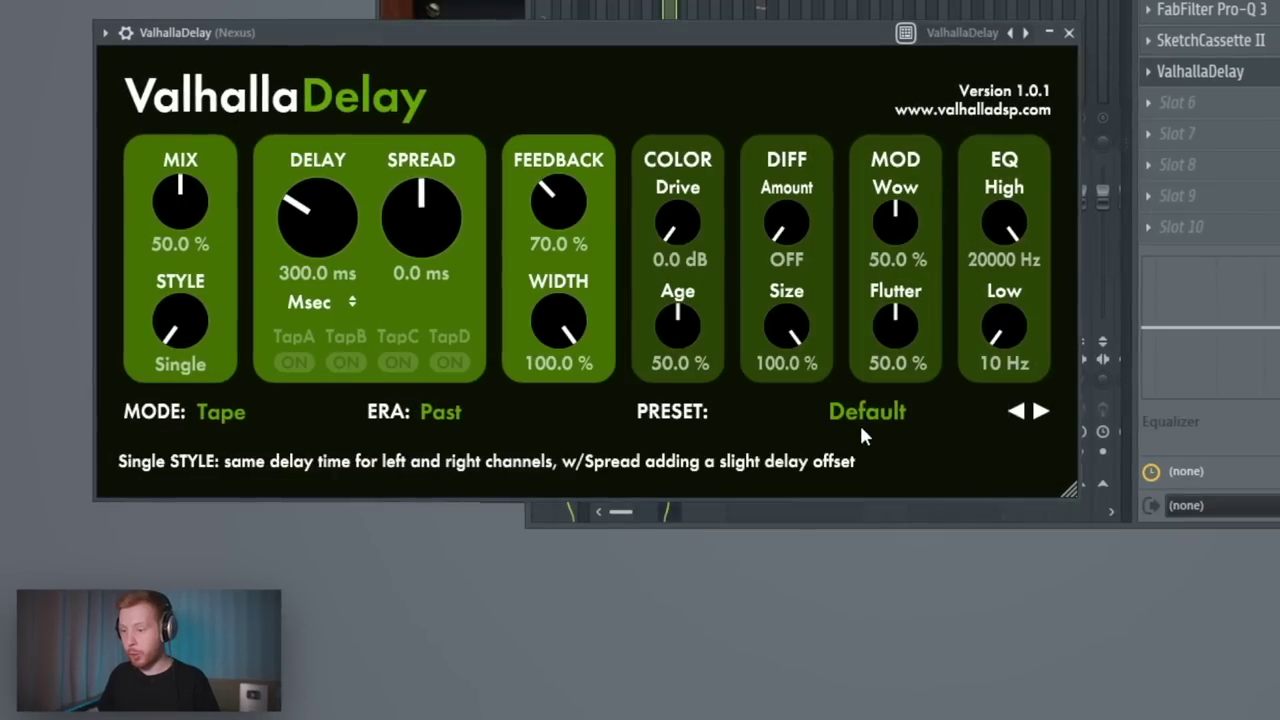
# Load the TAPE-Eighth-note Ping Pong preset in ValhallaDelay and lower its mix to about 12%.
pyautogui.click(857, 413)
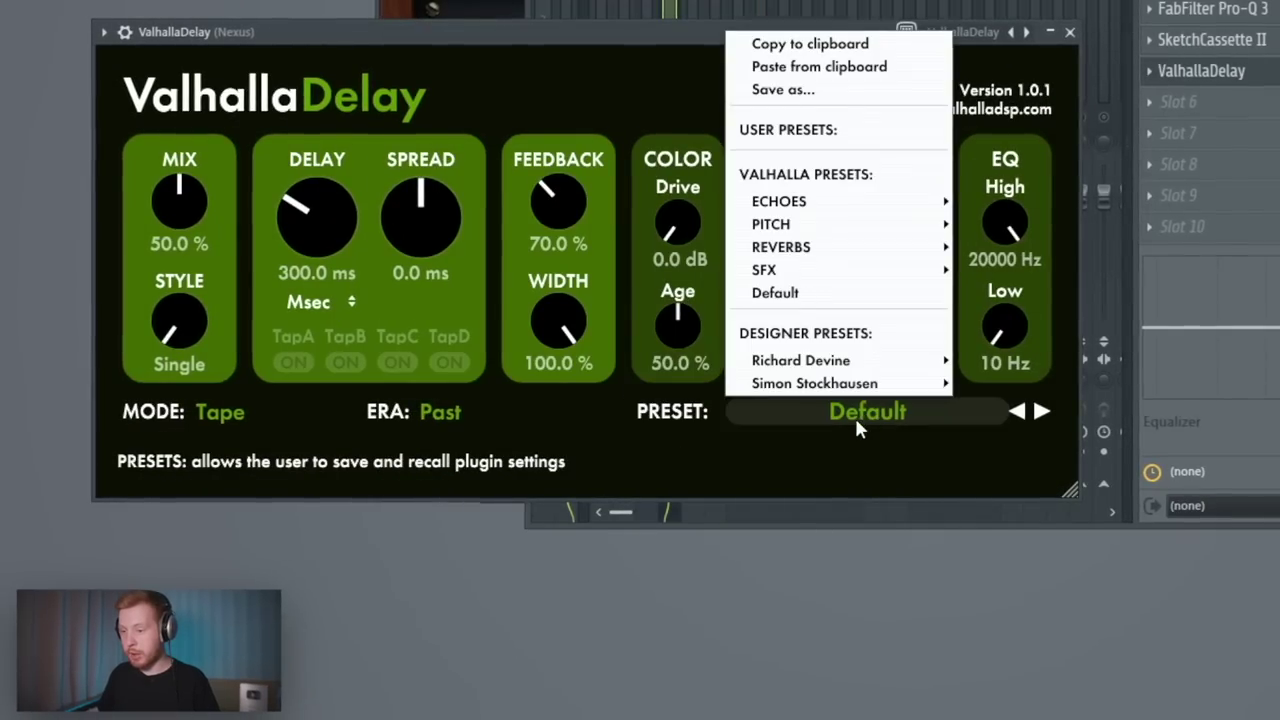
pyautogui.moveTo(820, 255)
pyautogui.moveTo(832, 200)
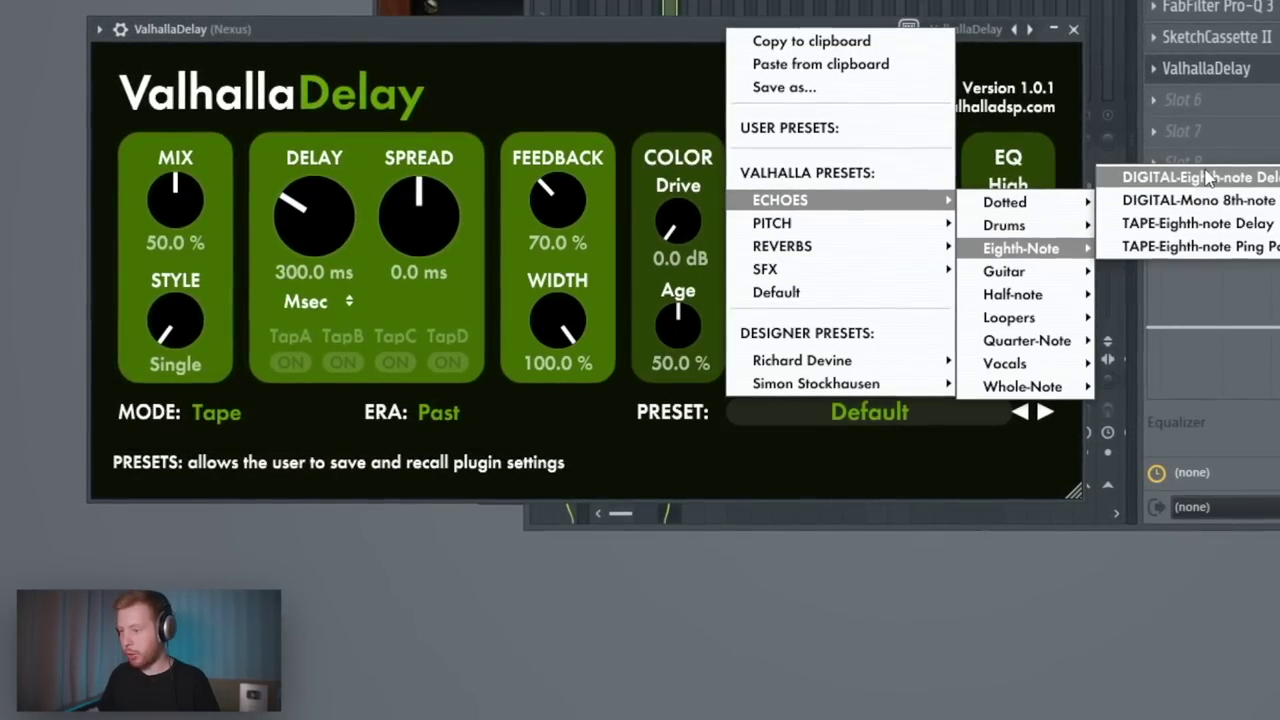
pyautogui.click(1232, 255)
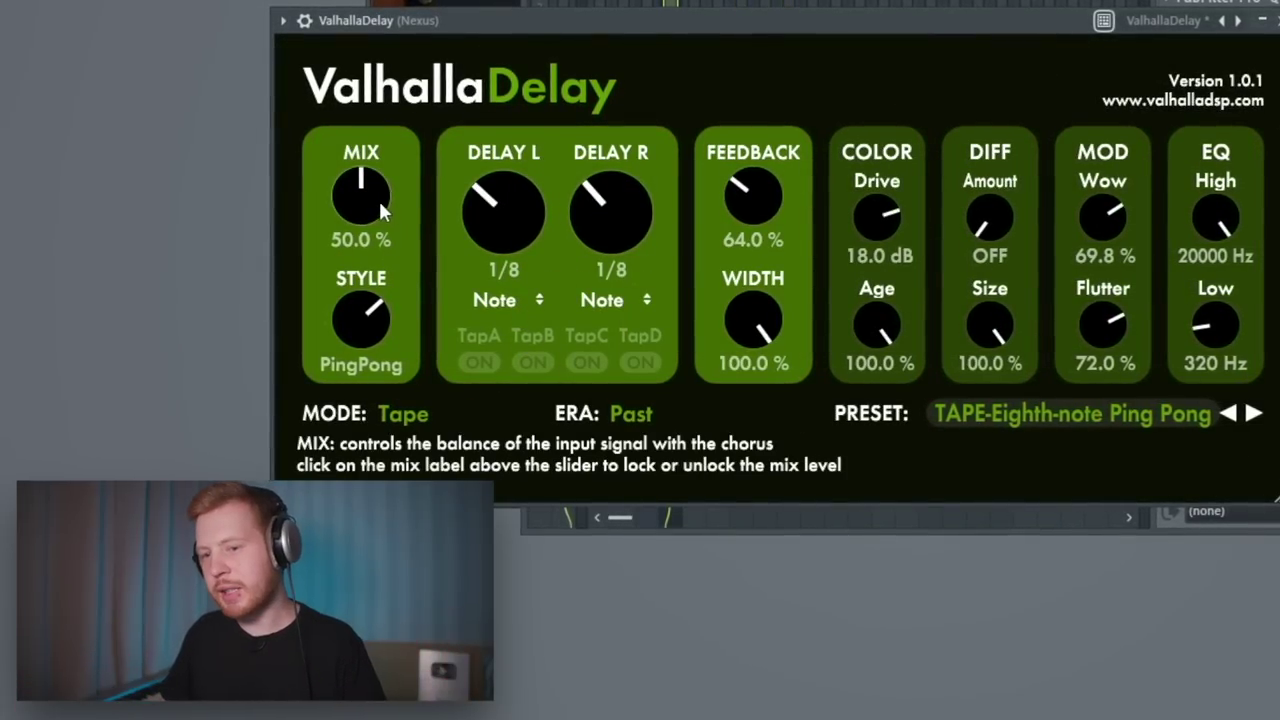
pyautogui.moveTo(367, 309); pyautogui.dragTo(367, 307)
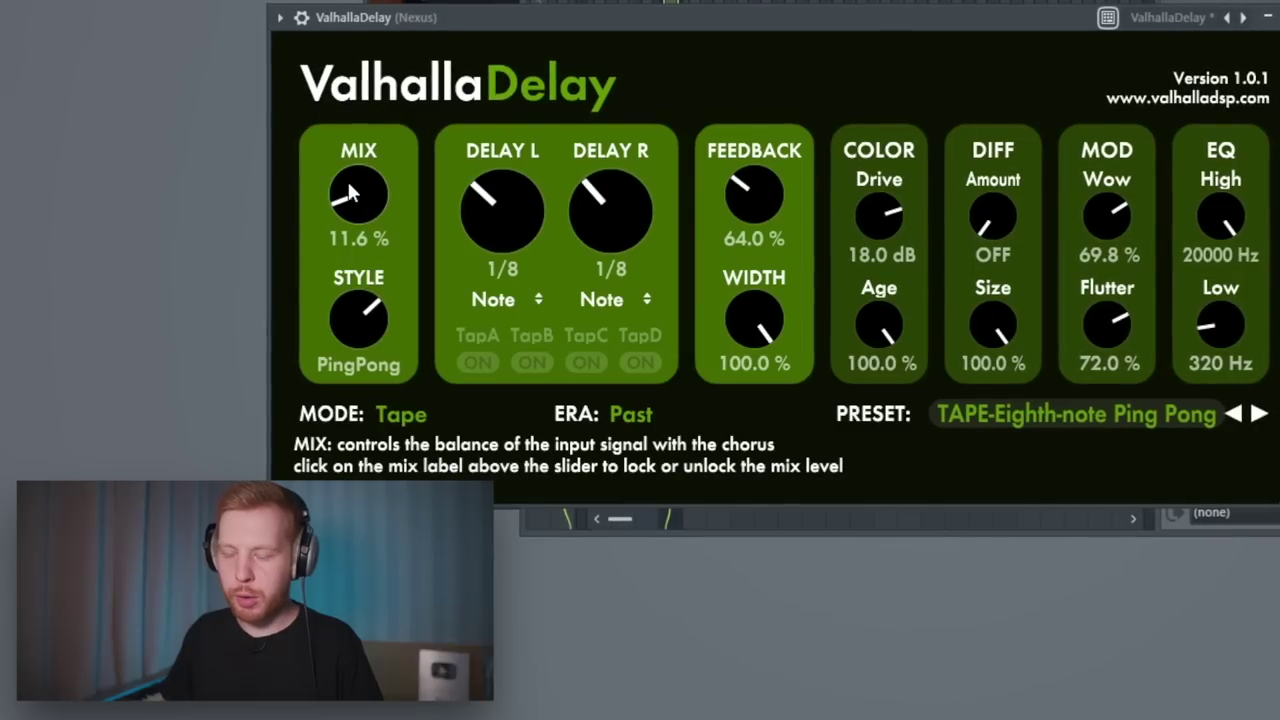
pyautogui.moveTo(348, 184); pyautogui.dragTo(347, 188)
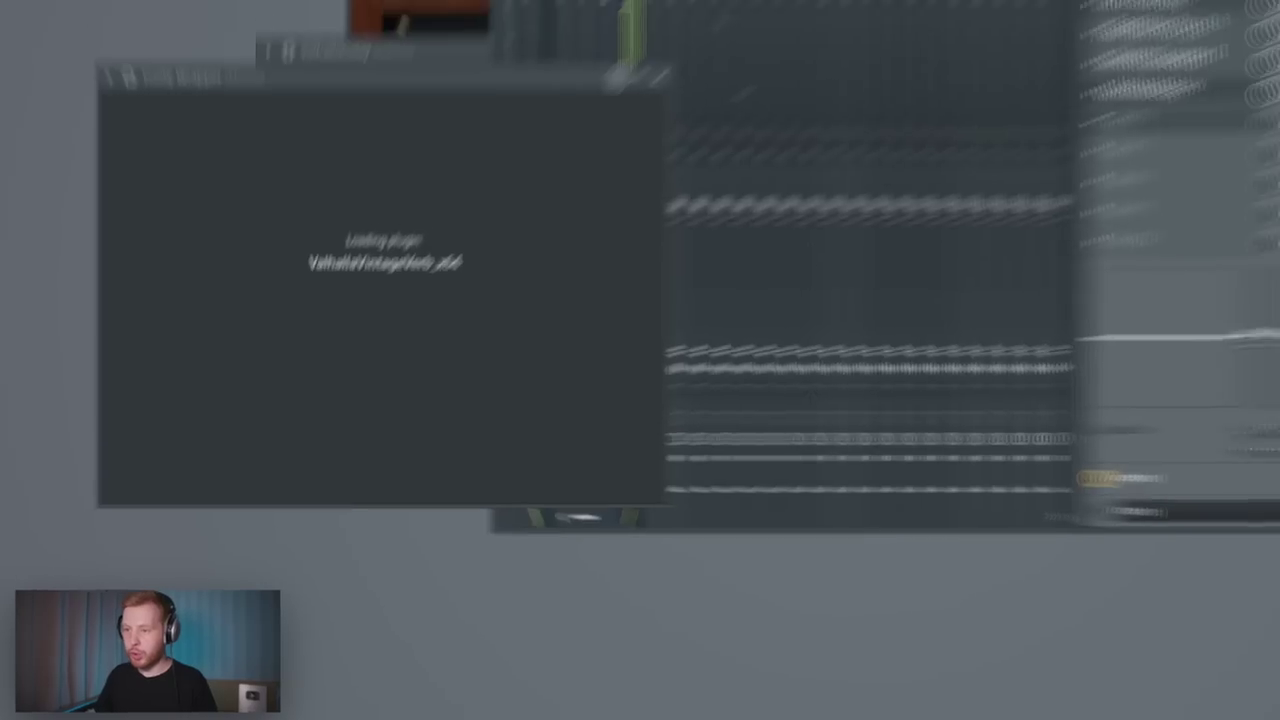
# Load the Large Plate preset in ValhallaVintageVerb and lower its mix to about 10.4%.
pyautogui.click(762, 445)
pyautogui.moveTo(700, 324)
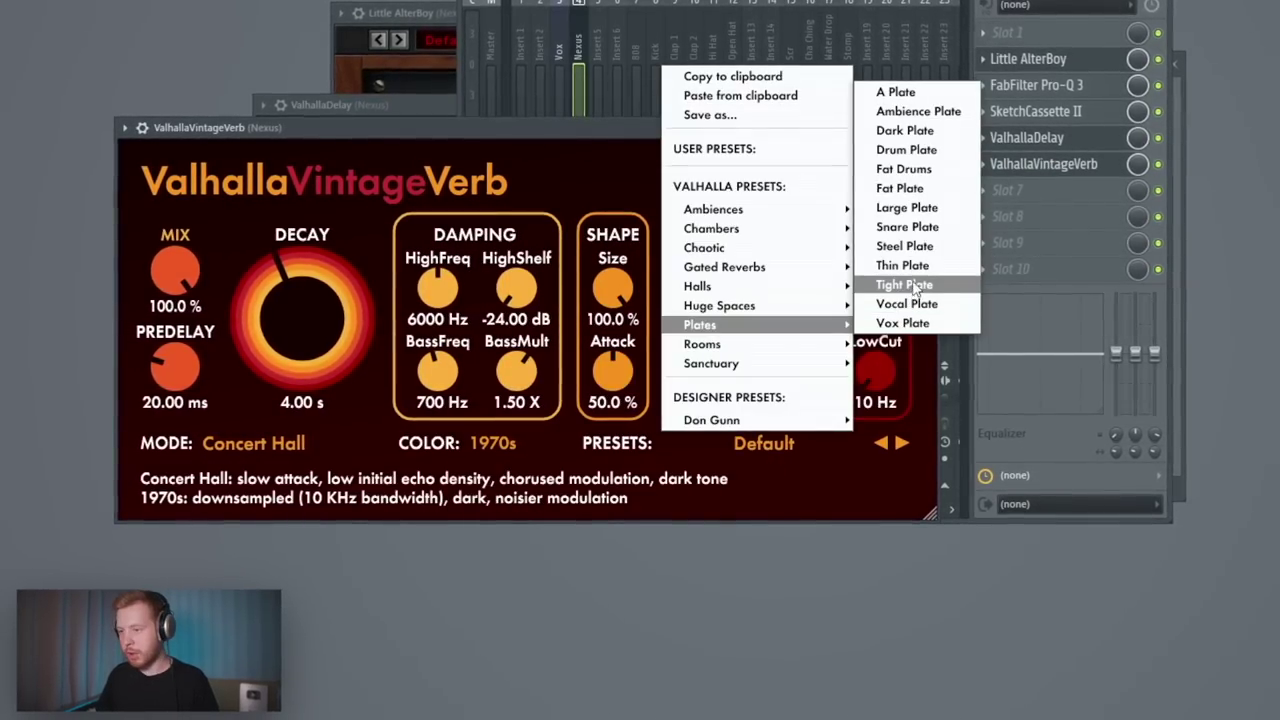
pyautogui.click(912, 207)
pyautogui.moveTo(505, 127); pyautogui.dragTo(668, 73)
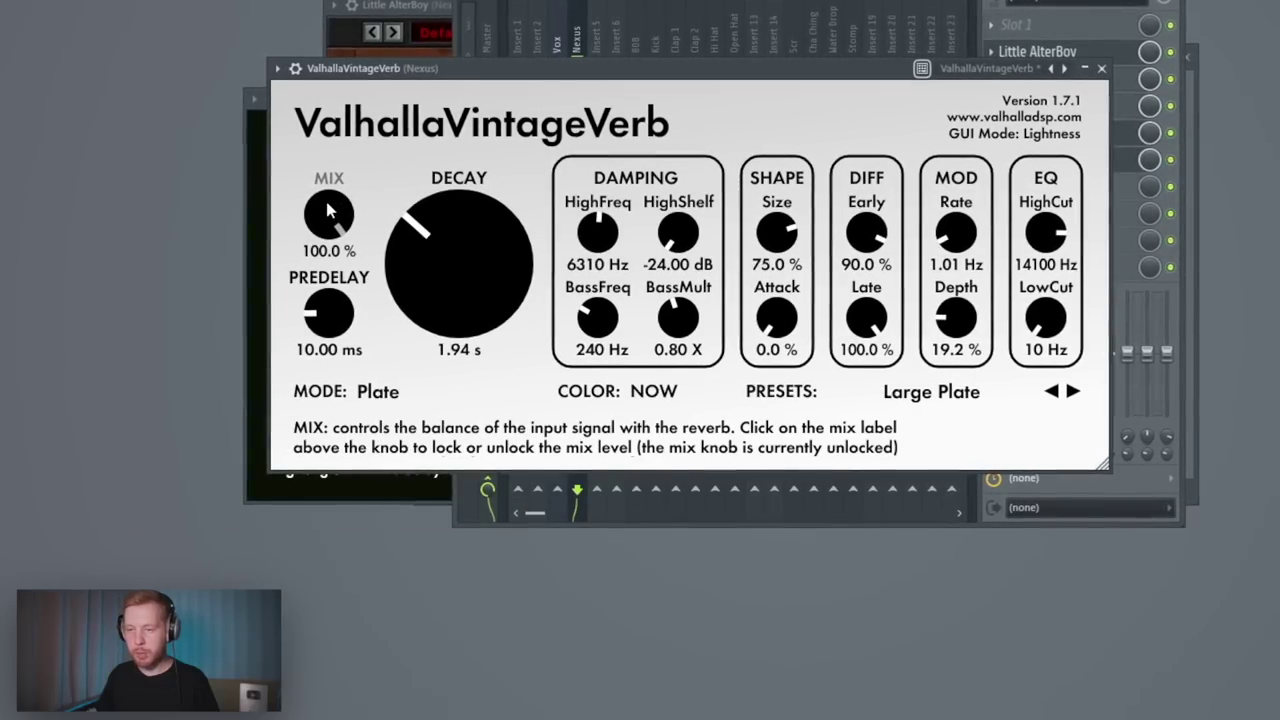
pyautogui.moveTo(329, 210); pyautogui.dragTo(329, 300)
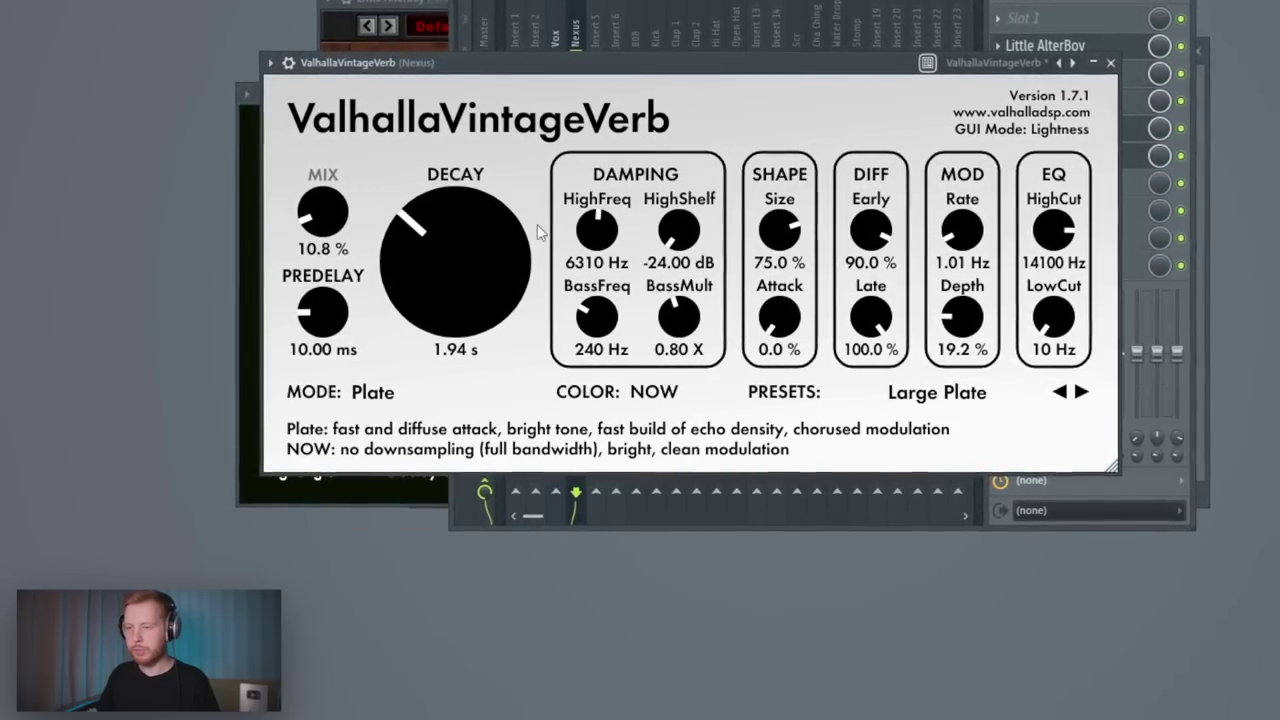
pyautogui.moveTo(322, 212); pyautogui.dragTo(322, 218)
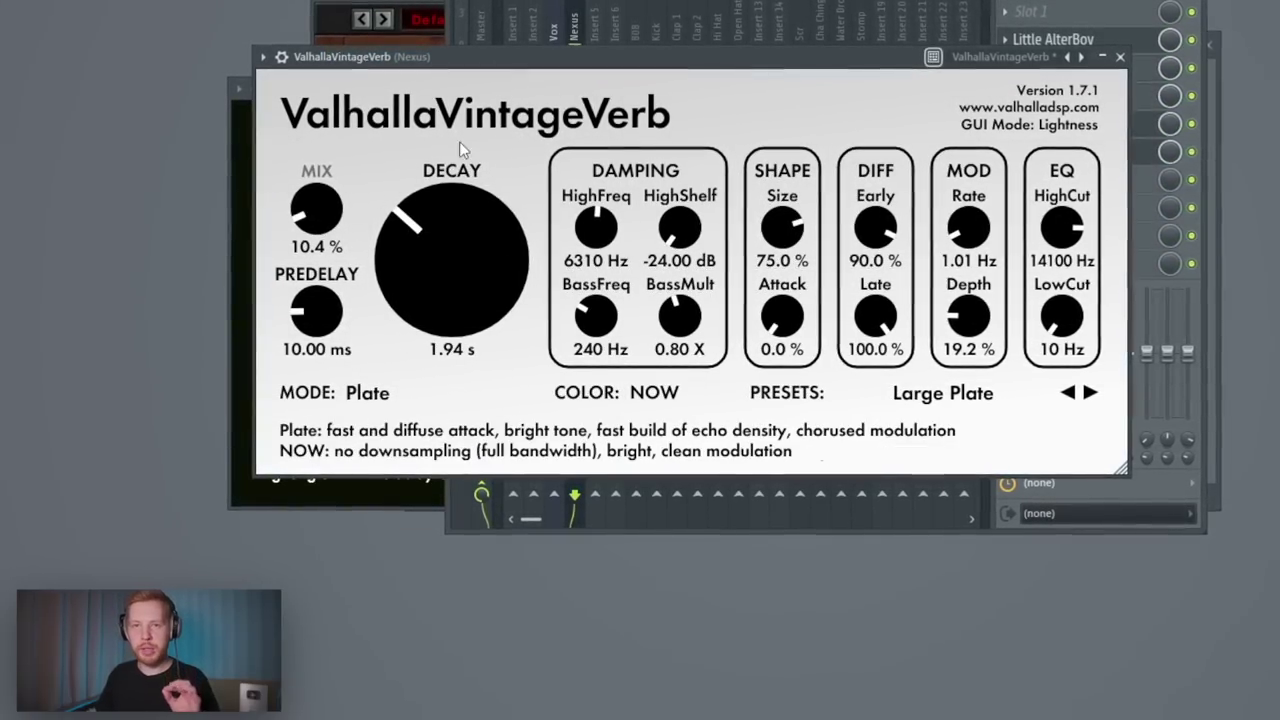
# Load RC-20 Retro Color in the second effect slot of the Vox mixer track and shorten its Space decay.
pyautogui.click(554, 30)
pyautogui.click(1046, 42)
pyautogui.moveTo(1040, 62)
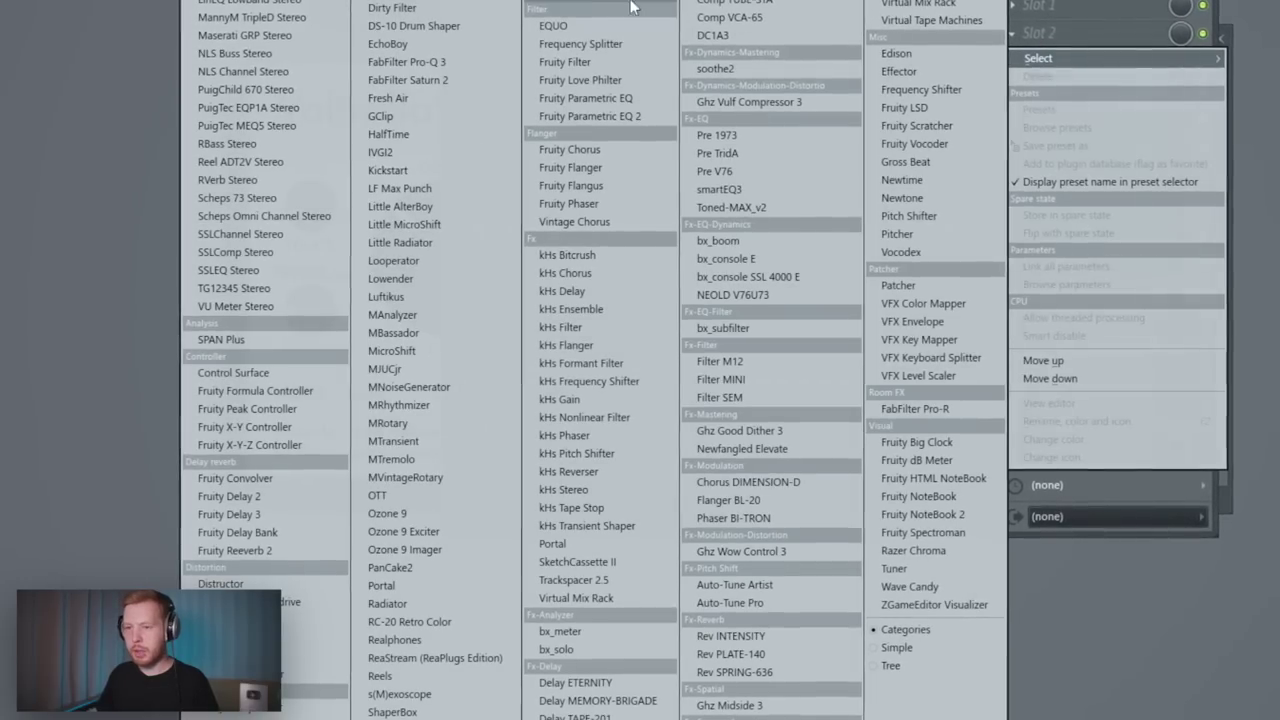
pyautogui.click(409, 621)
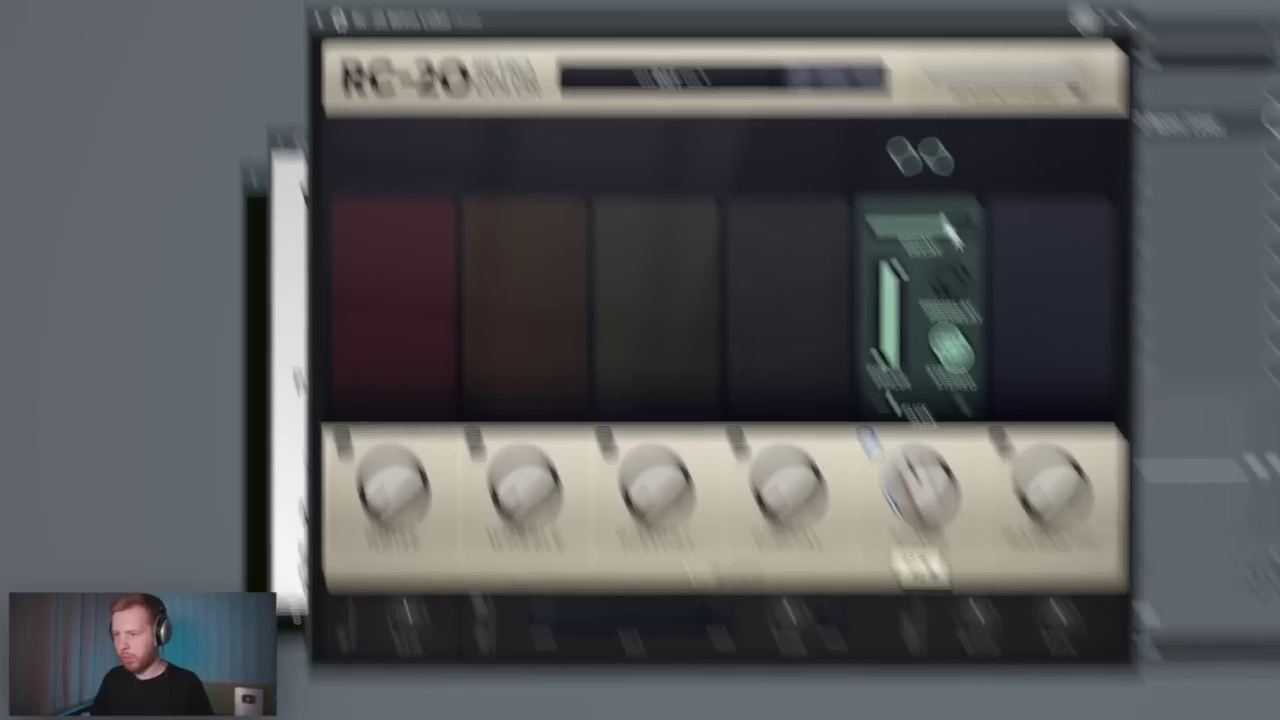
pyautogui.moveTo(946, 226); pyautogui.dragTo(911, 226)
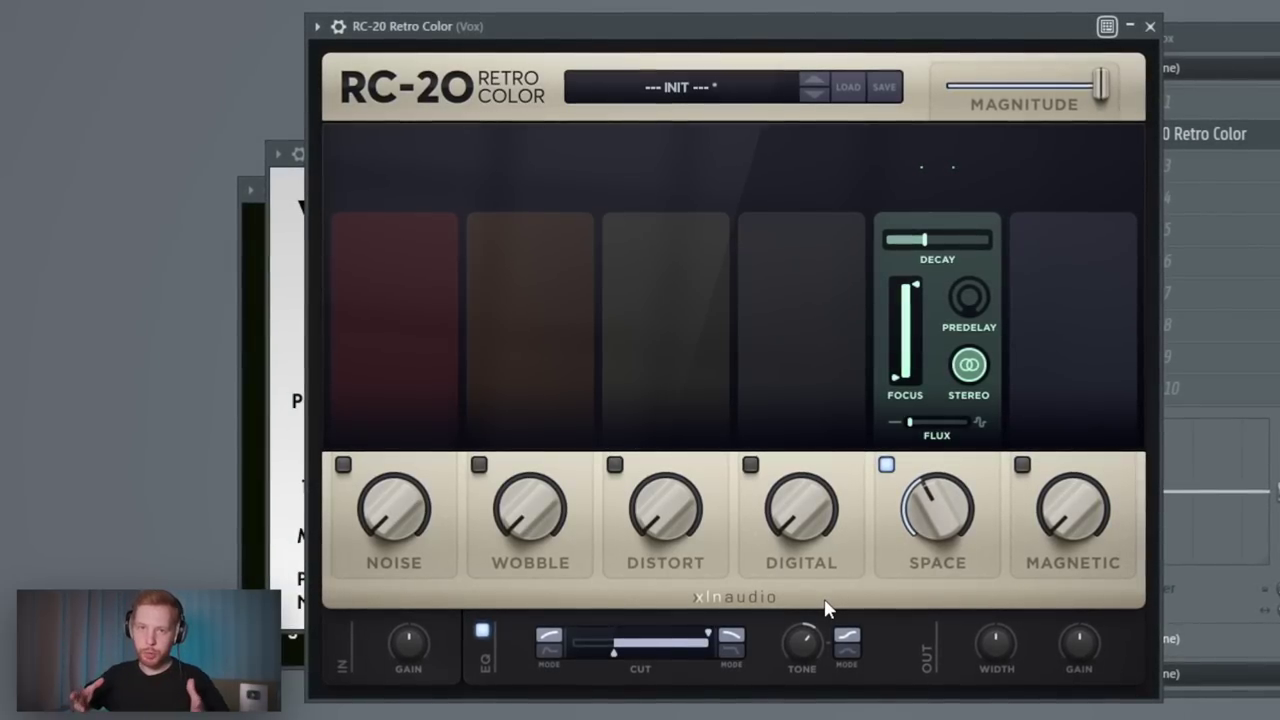
# Enable RC-20's Distort module with the Air type, raise the focus low limit, reduce its mix and set the amount to 36%.
pyautogui.click(613, 466)
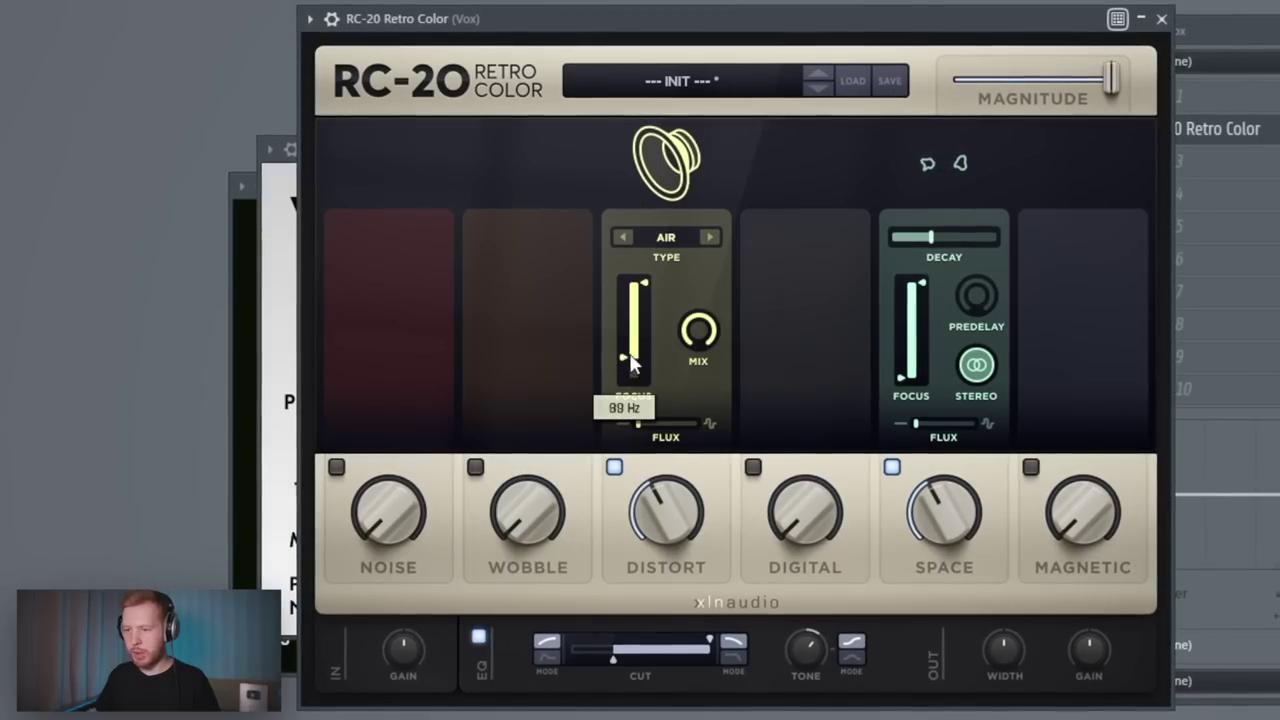
pyautogui.moveTo(629, 355)
pyautogui.mouseDown()
pyautogui.moveTo(649, 274)
pyautogui.moveTo(625, 348)
pyautogui.mouseUp()
pyautogui.moveTo(700, 333); pyautogui.dragTo(702, 362)
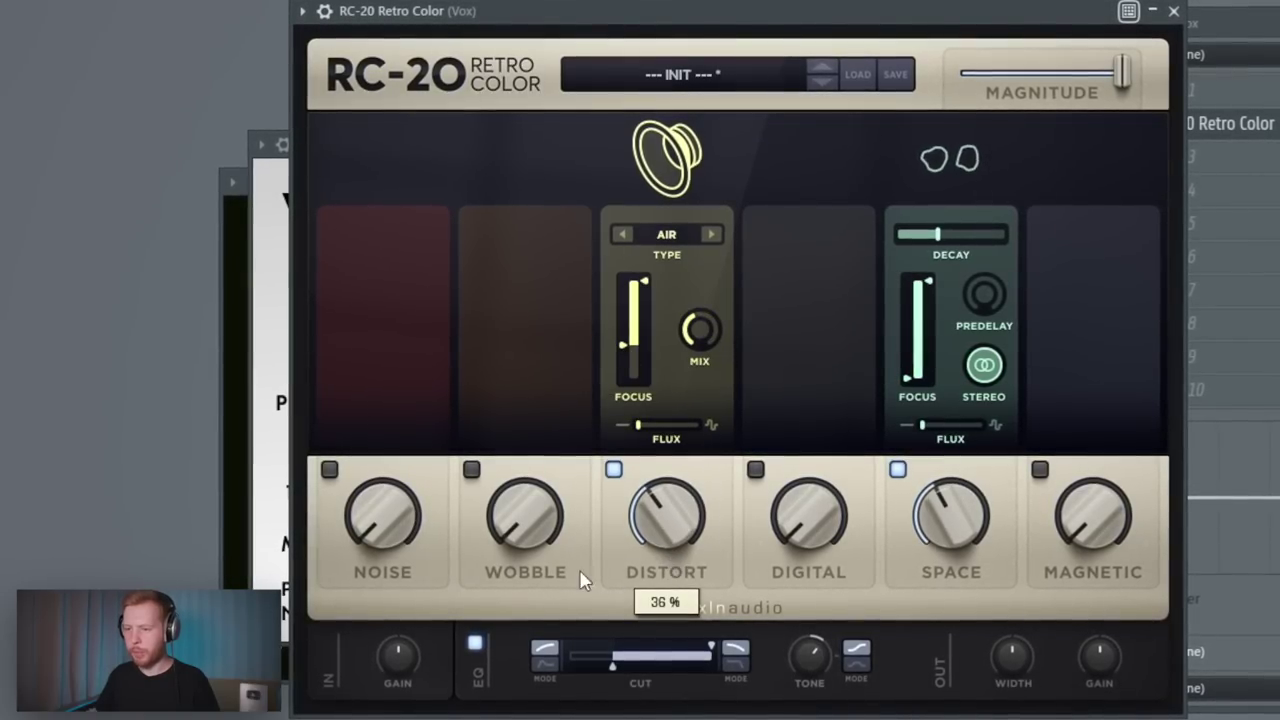
# Enable a very slight Wobble leaning towards Flutter in RC-20 and increase the output width.
pyautogui.moveTo(525, 515); pyautogui.dragTo(525, 440)
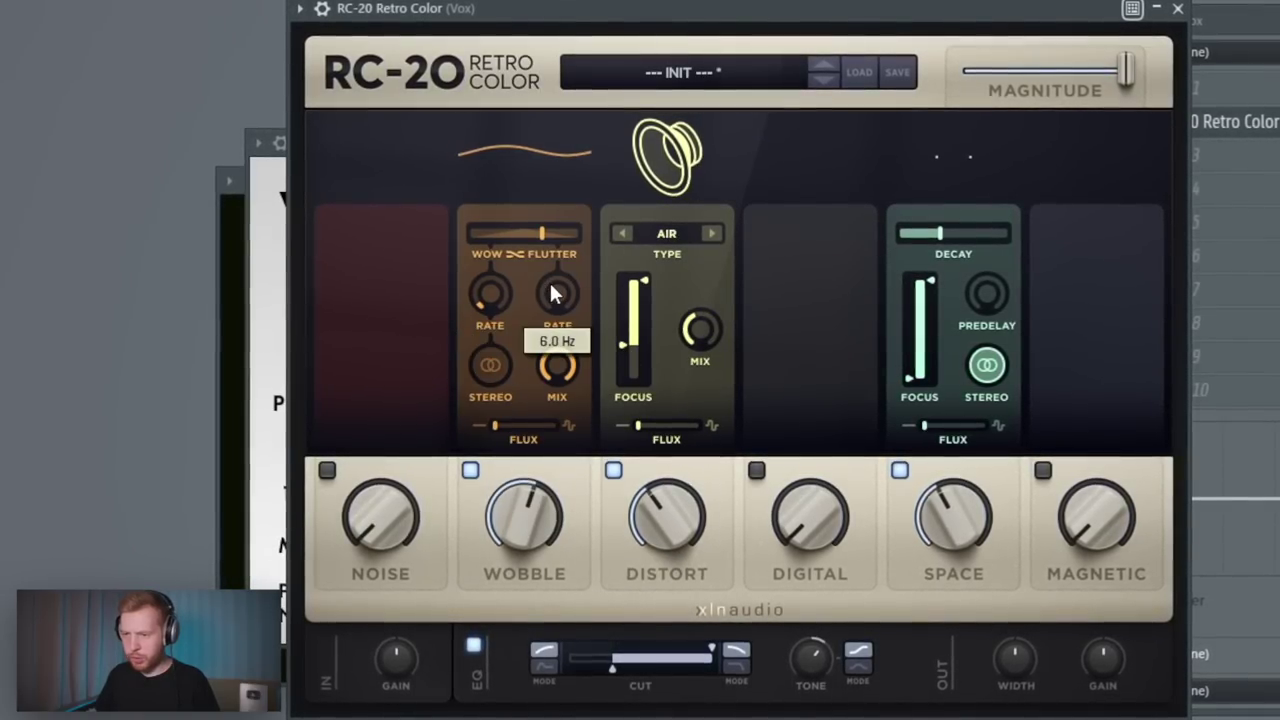
pyautogui.moveTo(540, 500); pyautogui.dragTo(507, 719)
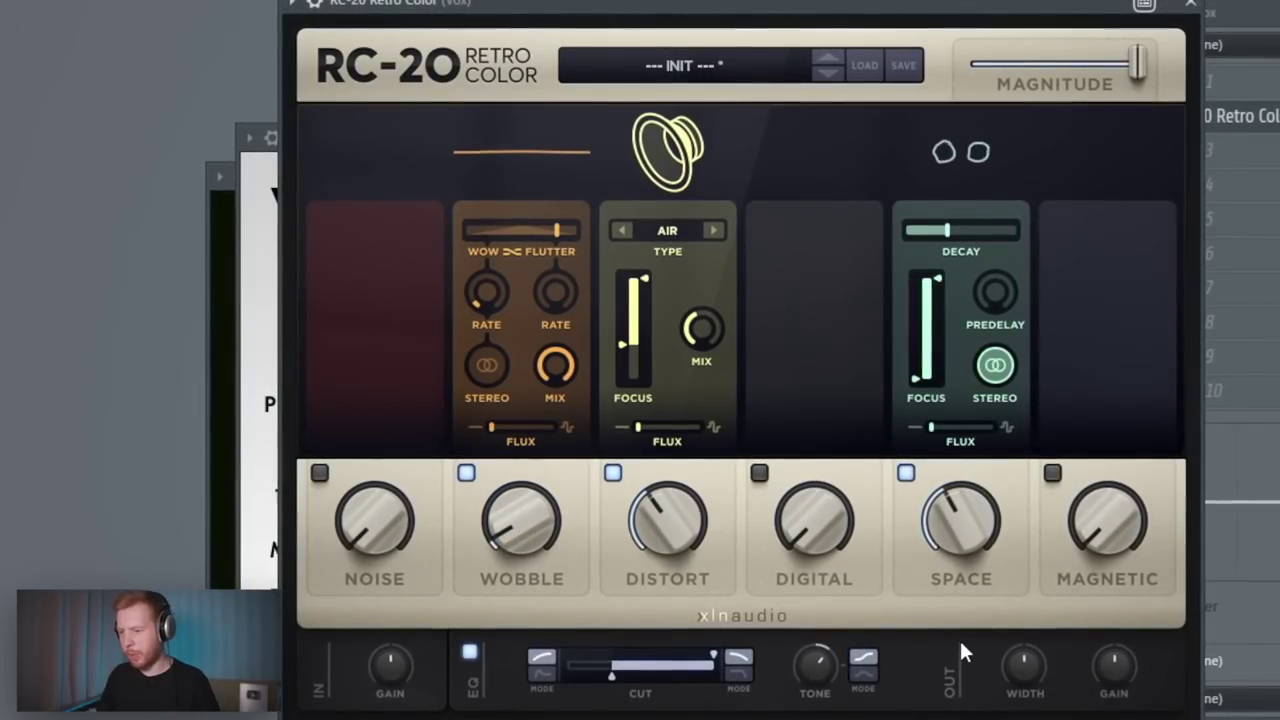
pyautogui.moveTo(1031, 667); pyautogui.dragTo(1051, 622)
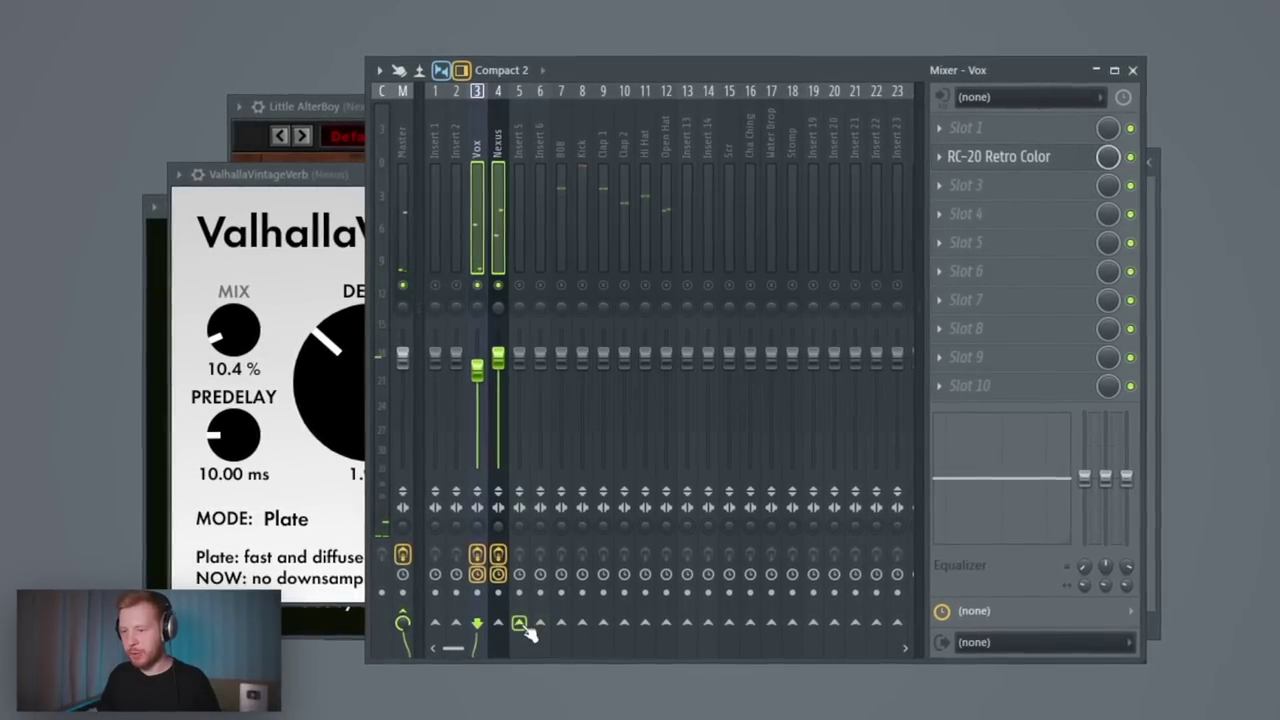
# Route the Vox and Nexus tracks only to Insert 5 and load A1StereoControl in that track's second slot.
pyautogui.rightClick(528, 630)
pyautogui.click(548, 652)
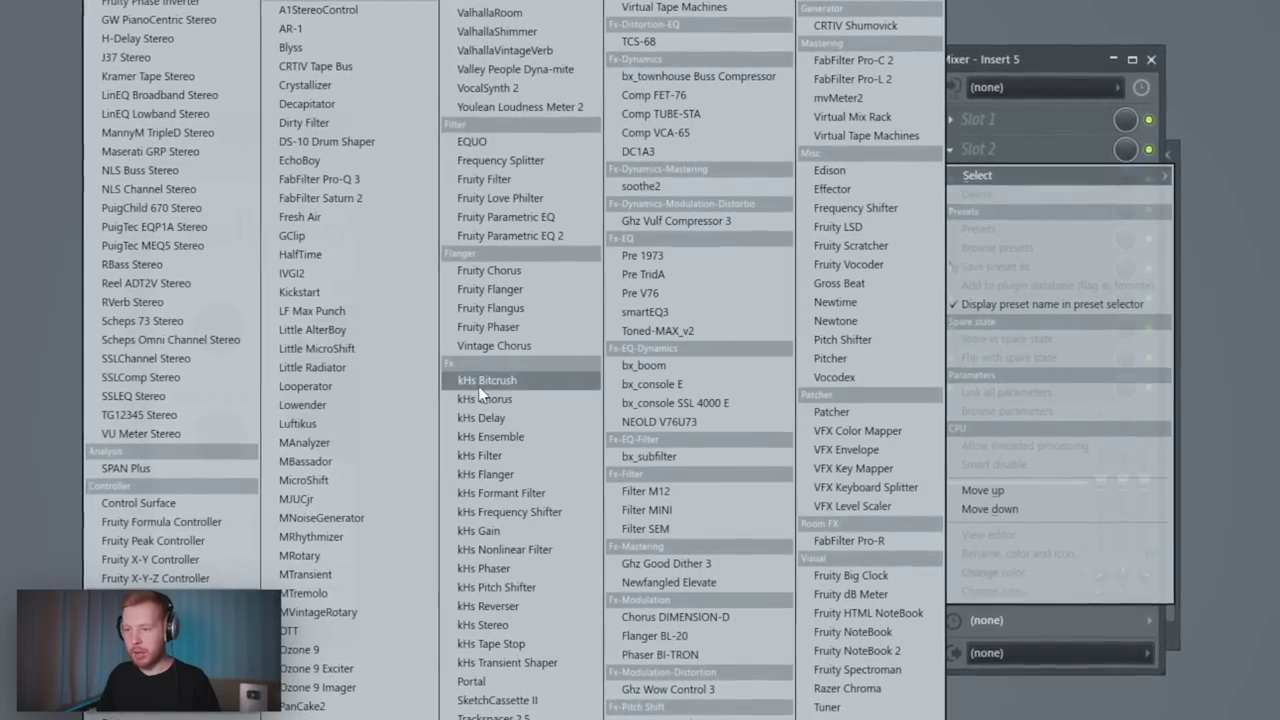
pyautogui.click(330, 14)
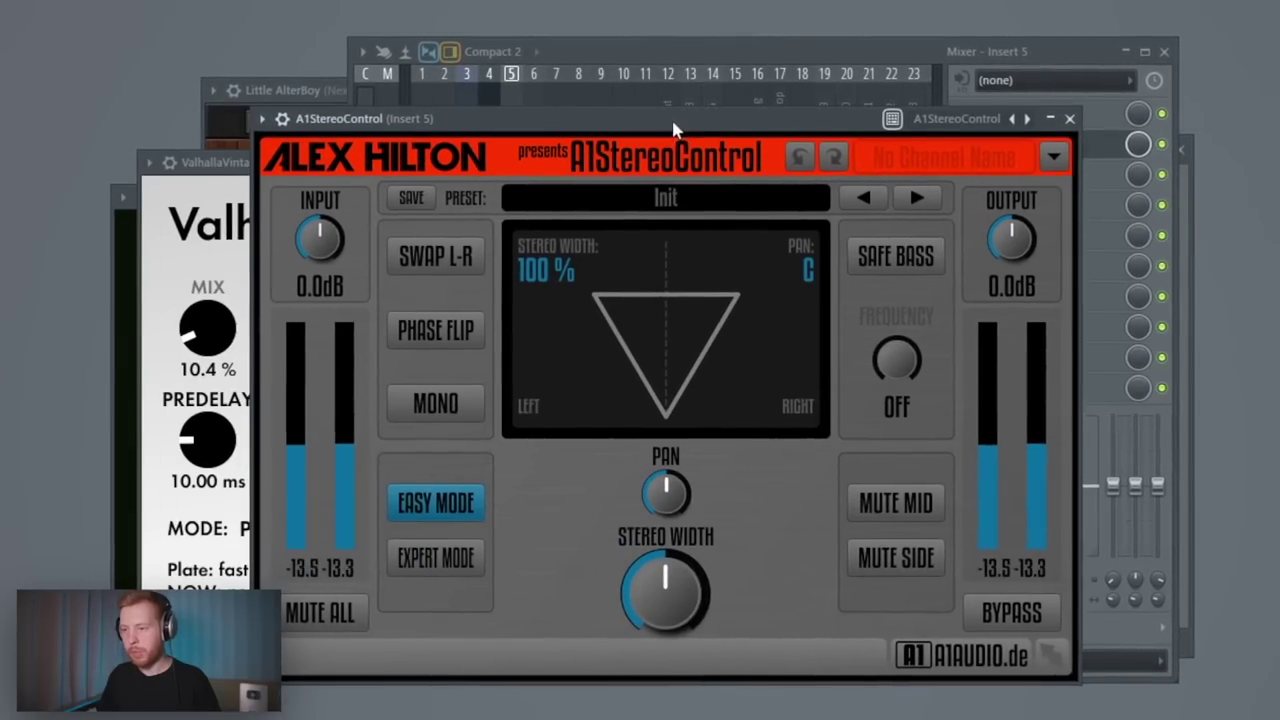
# Enable Safe Bass in A1StereoControl at a frequency of 230 Hz and increase the stereo width.
pyautogui.click(902, 258)
pyautogui.moveTo(908, 362); pyautogui.dragTo(912, 362)
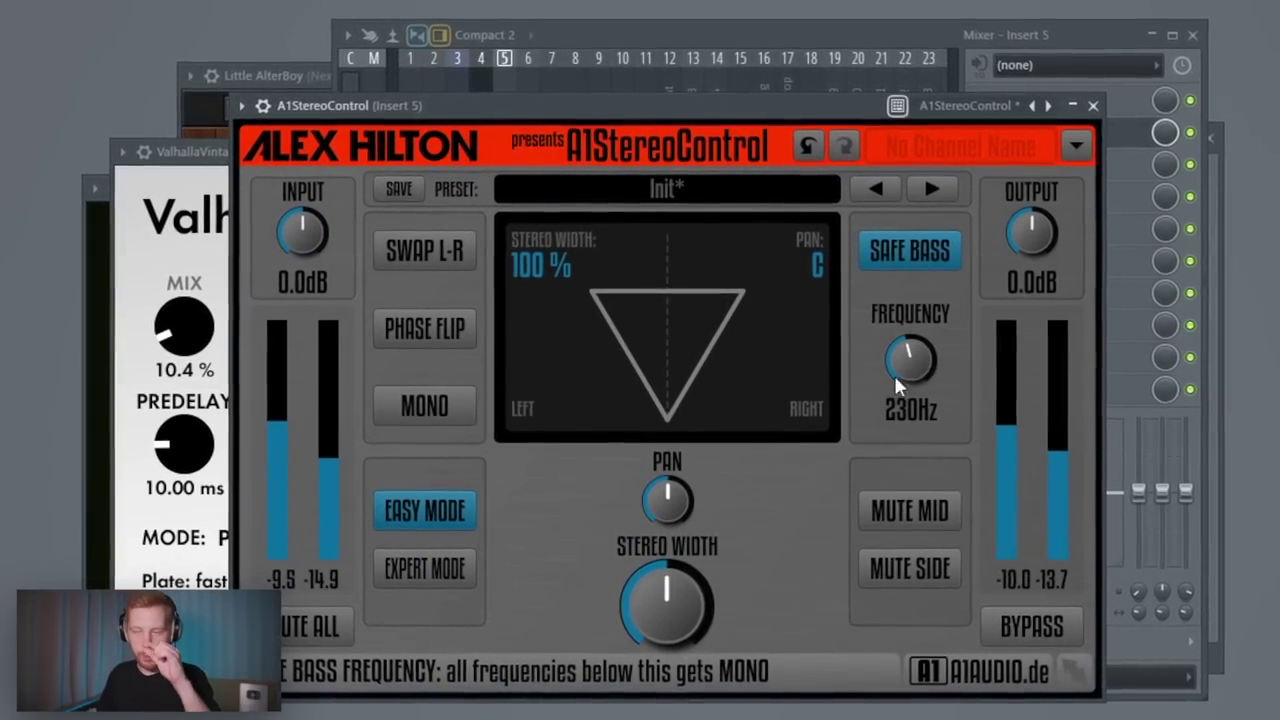
pyautogui.moveTo(667, 598); pyautogui.dragTo(668, 580)
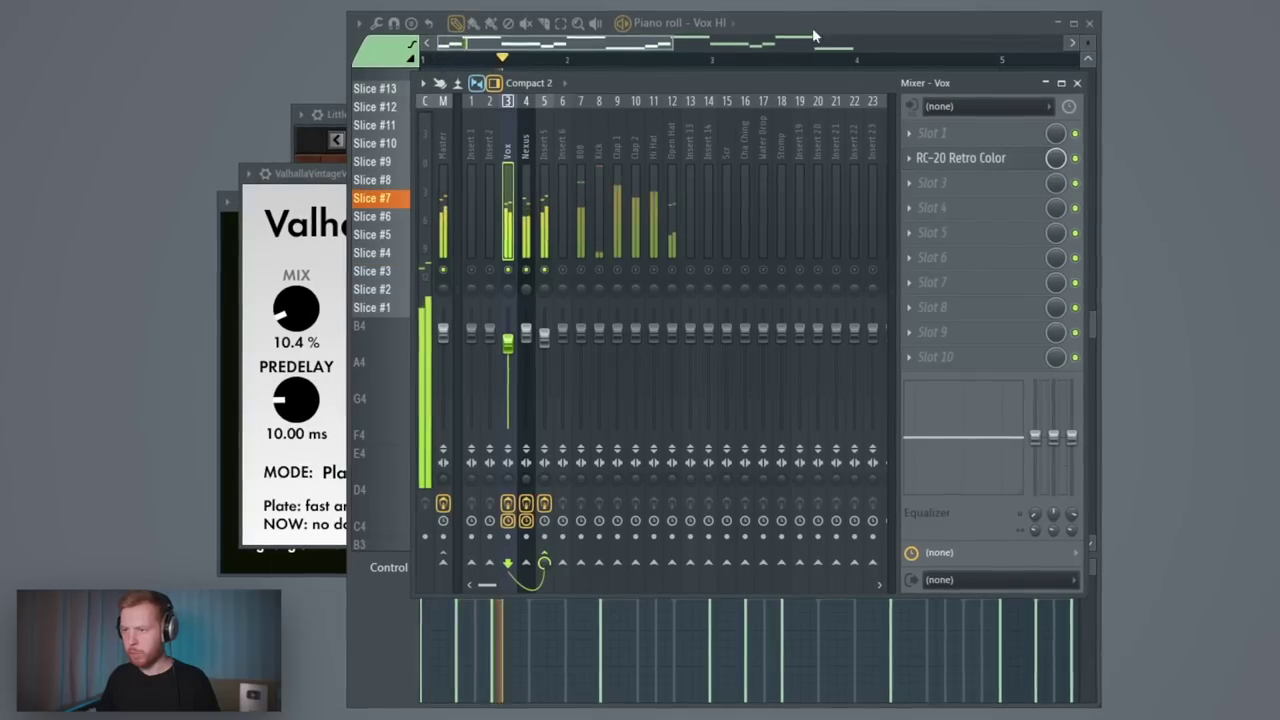
# Lengthen the Slice #3, Slice #4 and Slice #7 notes in bar 3 of the Vox HI piano roll.
pyautogui.click(813, 30)
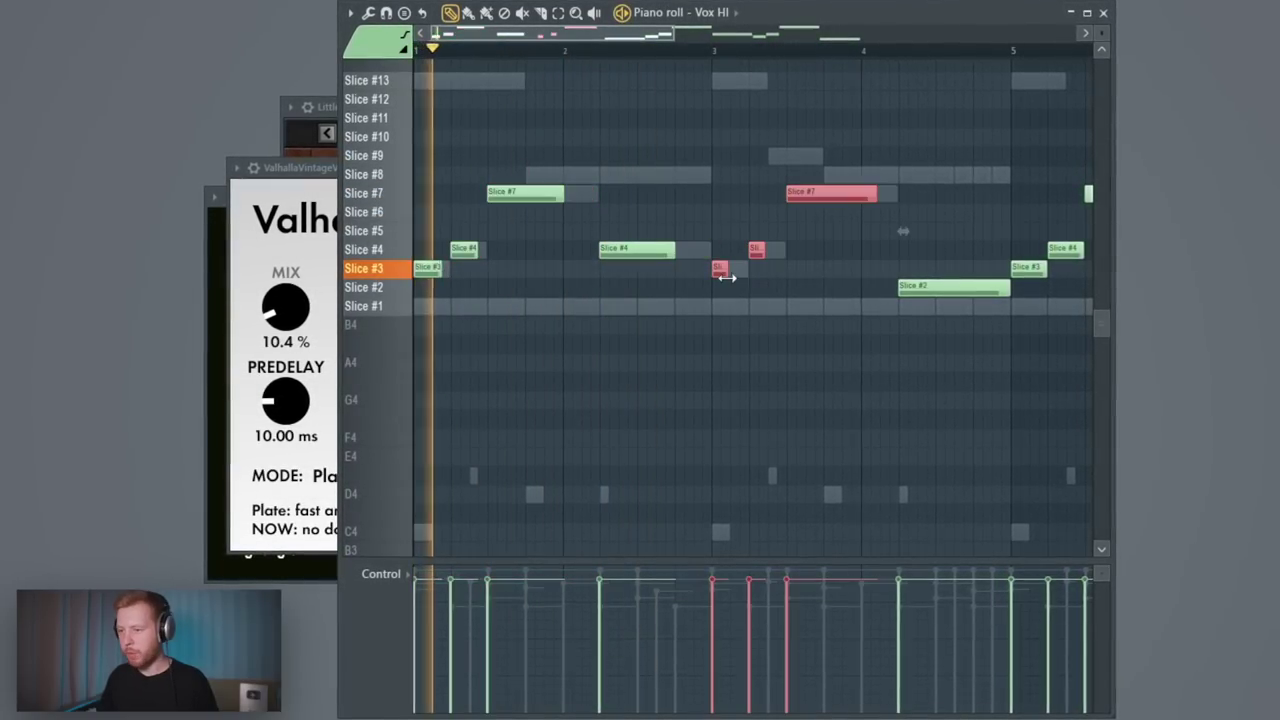
pyautogui.moveTo(661, 385); pyautogui.dragTo(567, 370)
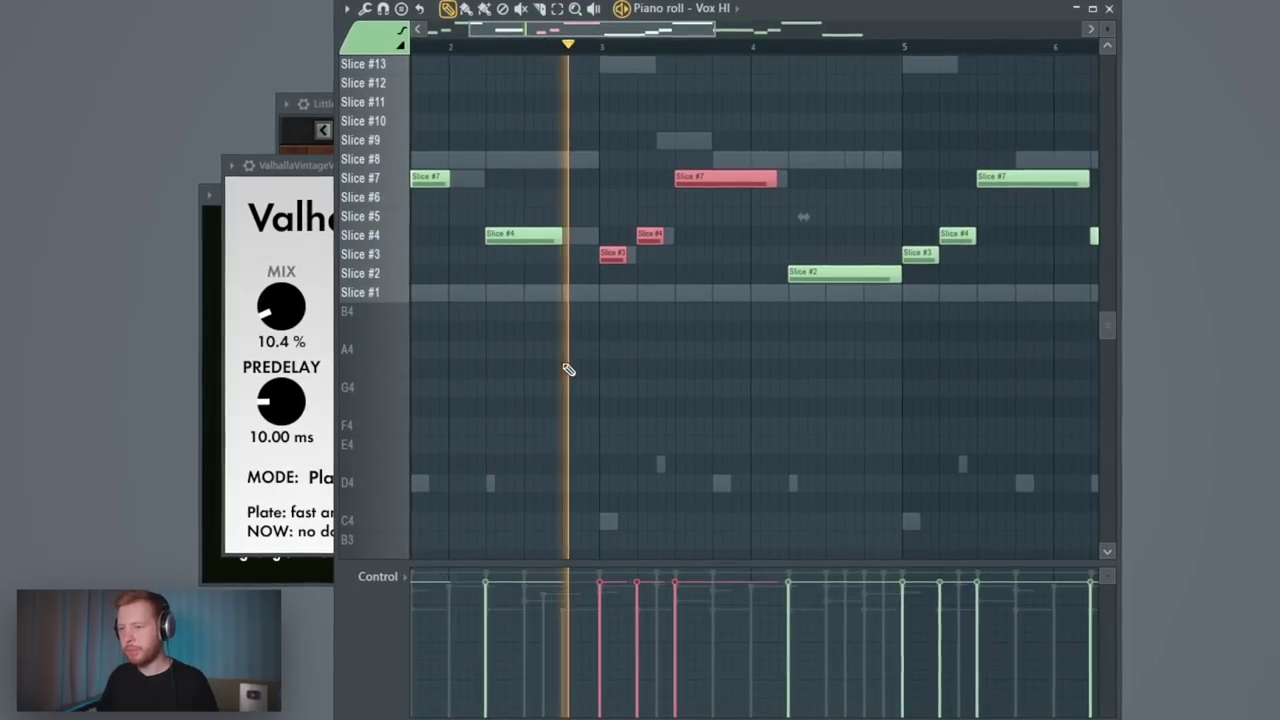
pyautogui.scroll(-2, 747, 323)
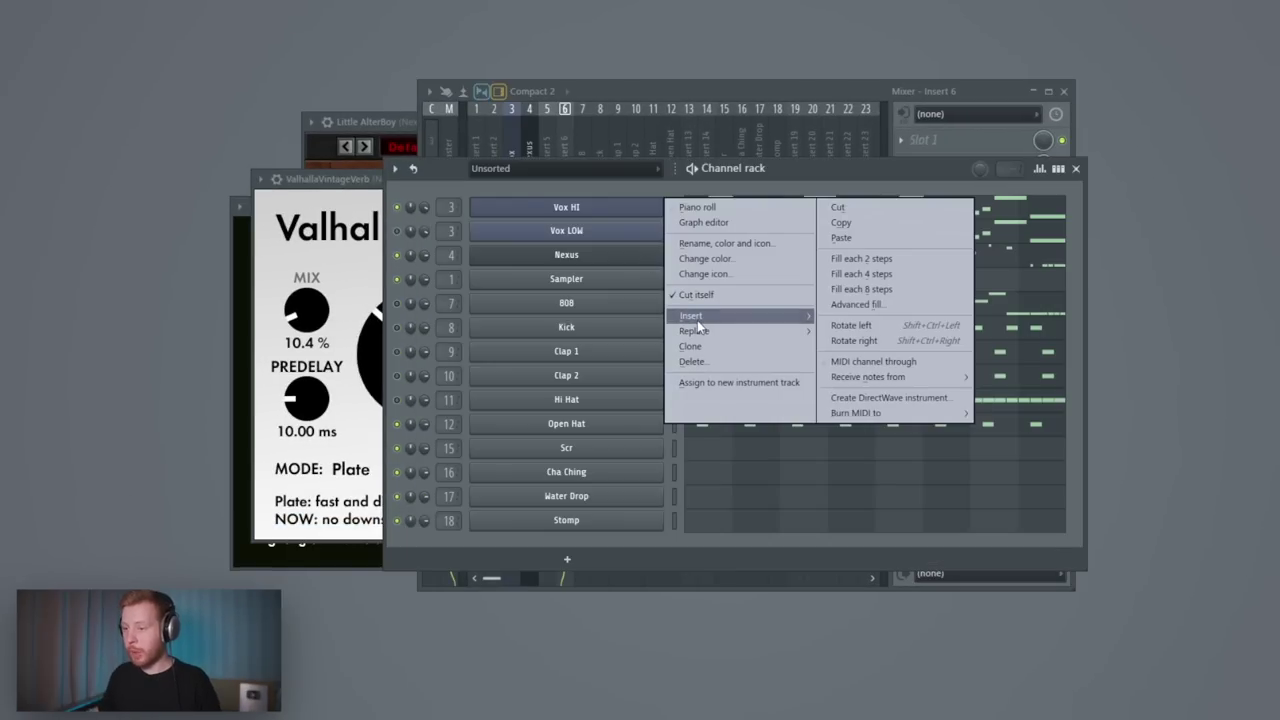
# Add a GMS synthesizer channel and load a program from the Basses bank of its presets library.
pyautogui.moveTo(697, 316)
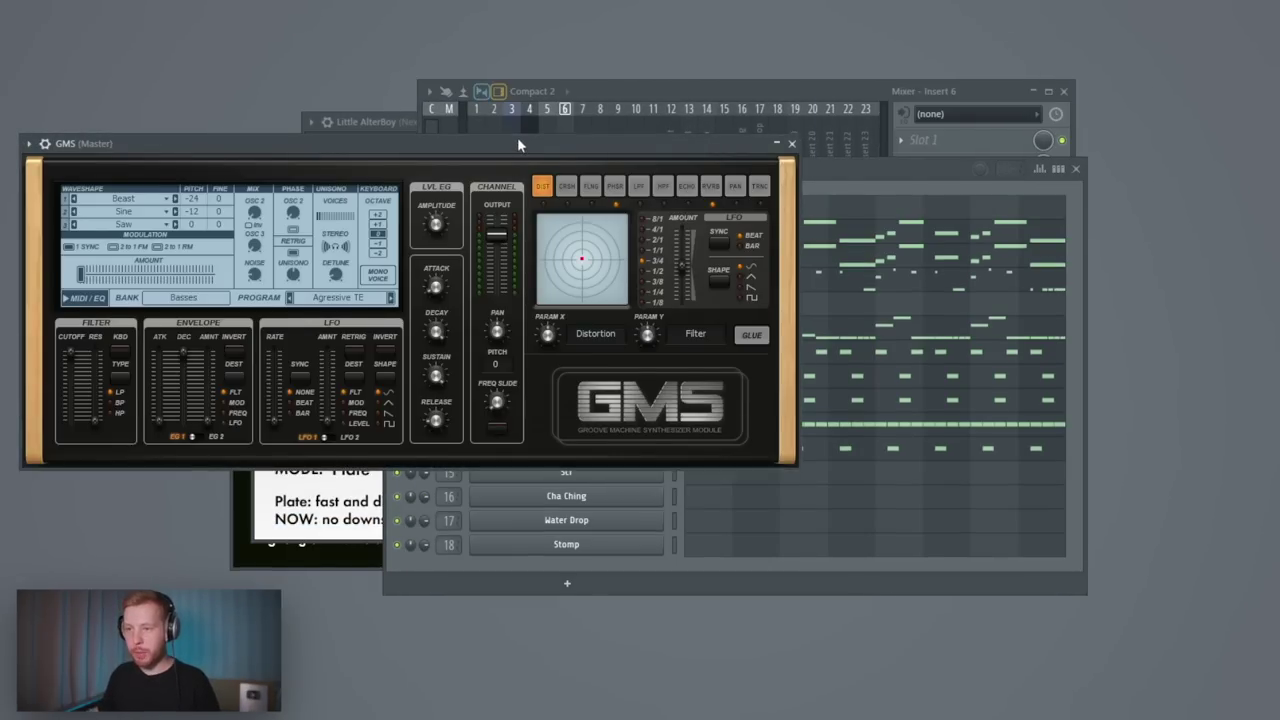
pyautogui.moveTo(517, 143); pyautogui.dragTo(828, 120)
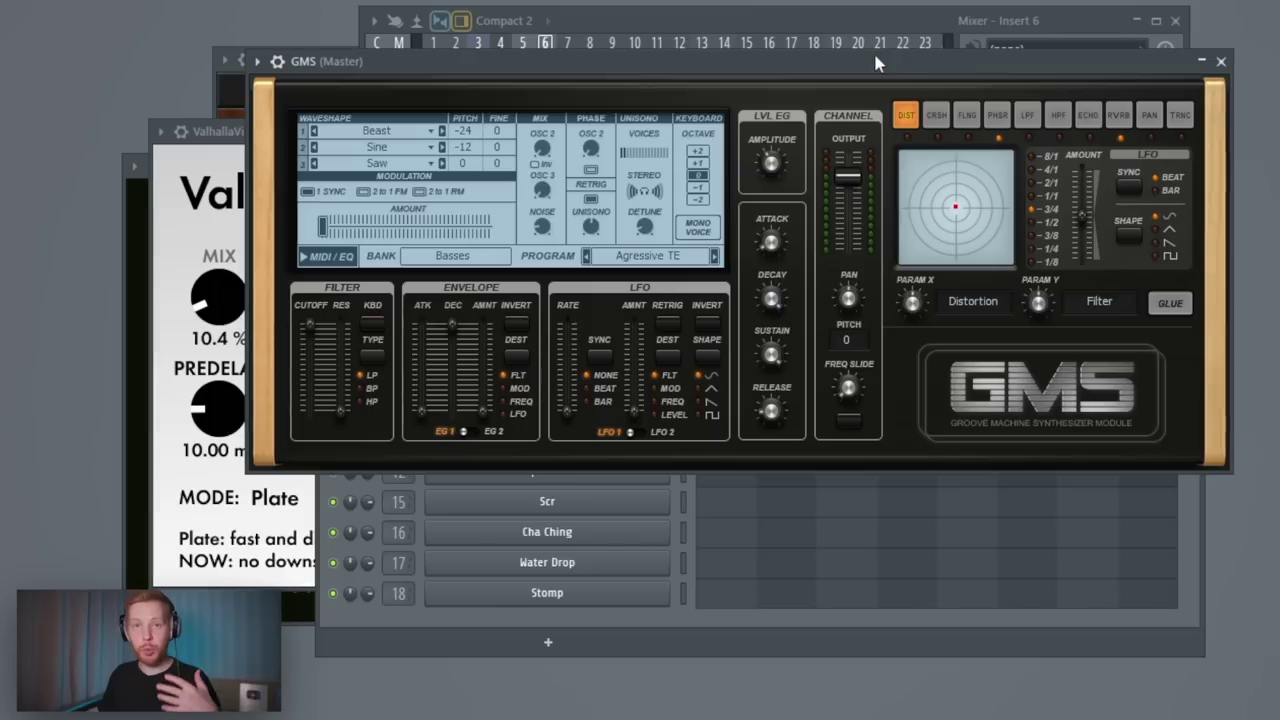
pyautogui.click(647, 257)
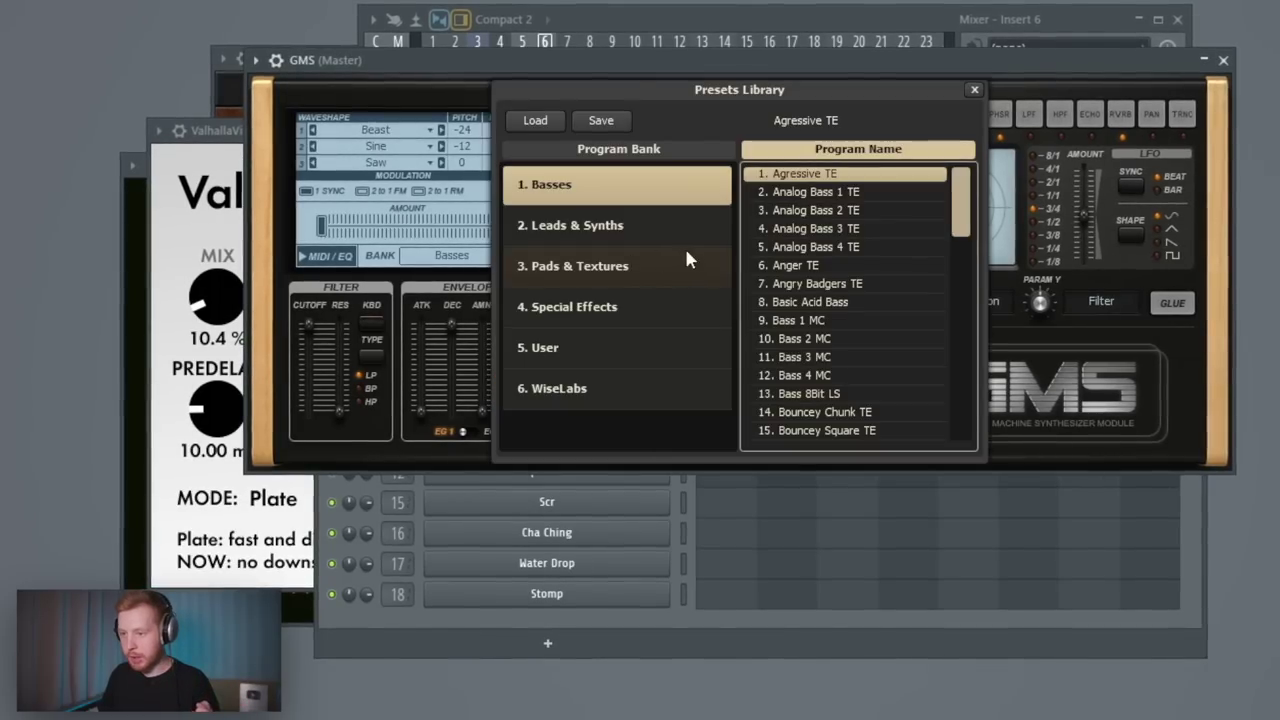
pyautogui.scroll(-6, 794, 384)
pyautogui.doubleClick(808, 390)
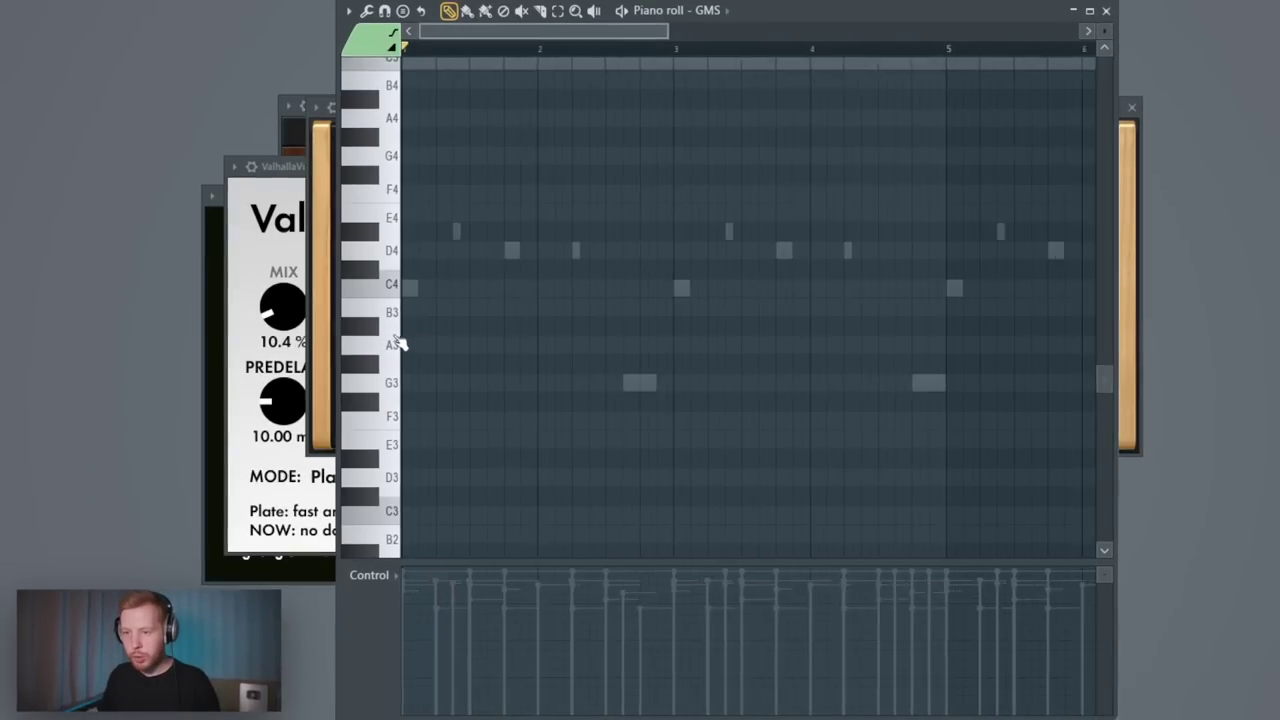
# Write the GMS melody with C4, G3 and G3 in bars 1–2 and C4, G#3, G3 and G3 in bars 3–4.
pyautogui.scroll(3, 403, 344)
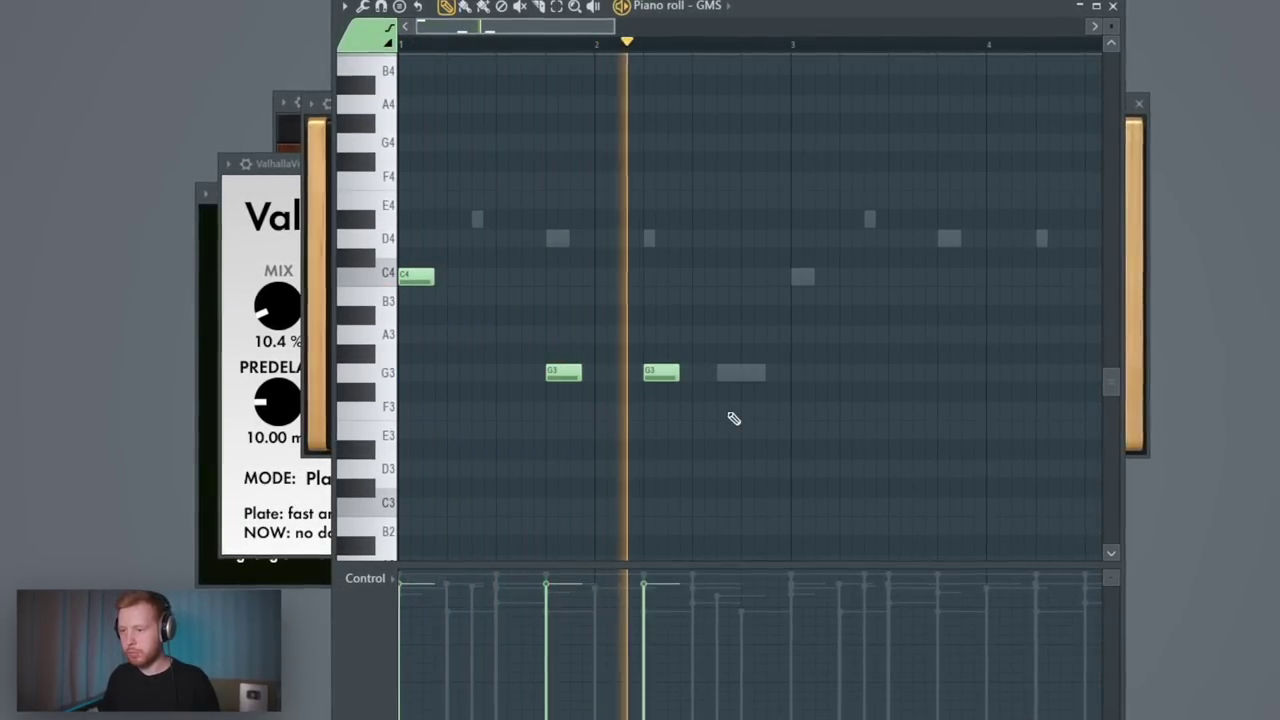
pyautogui.hotkey('ctrl', 'a')
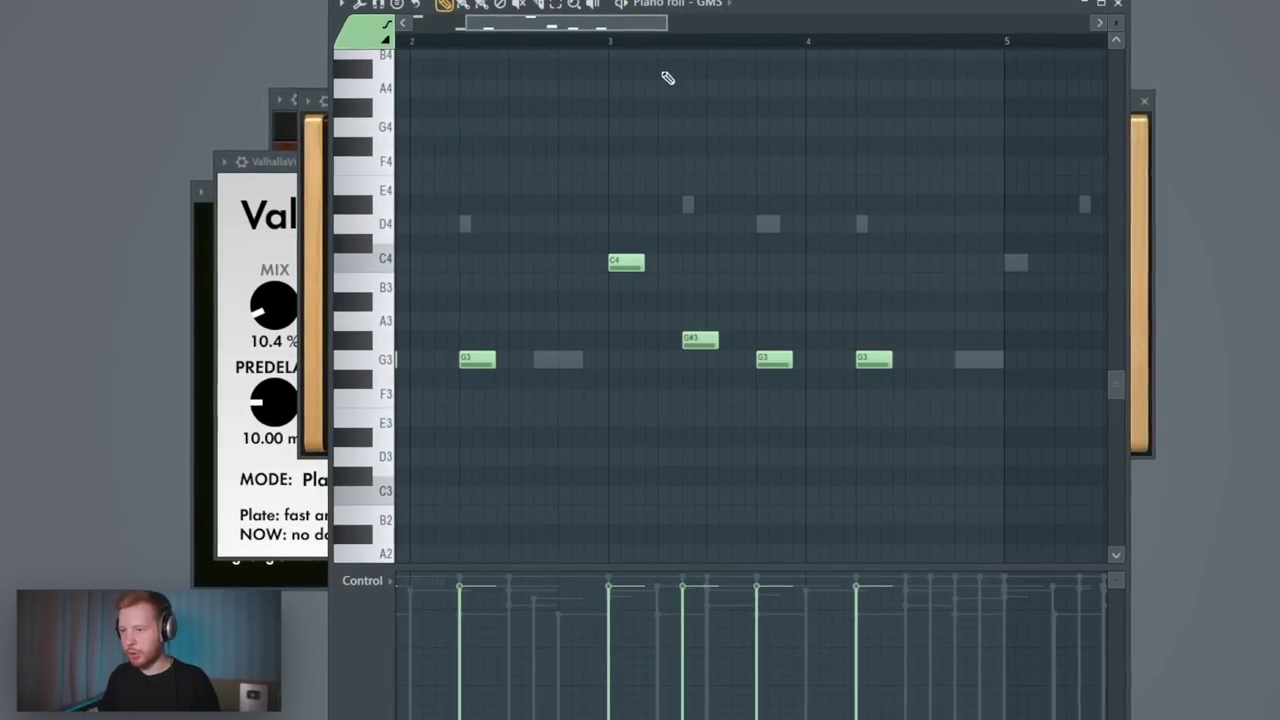
pyautogui.press('space')
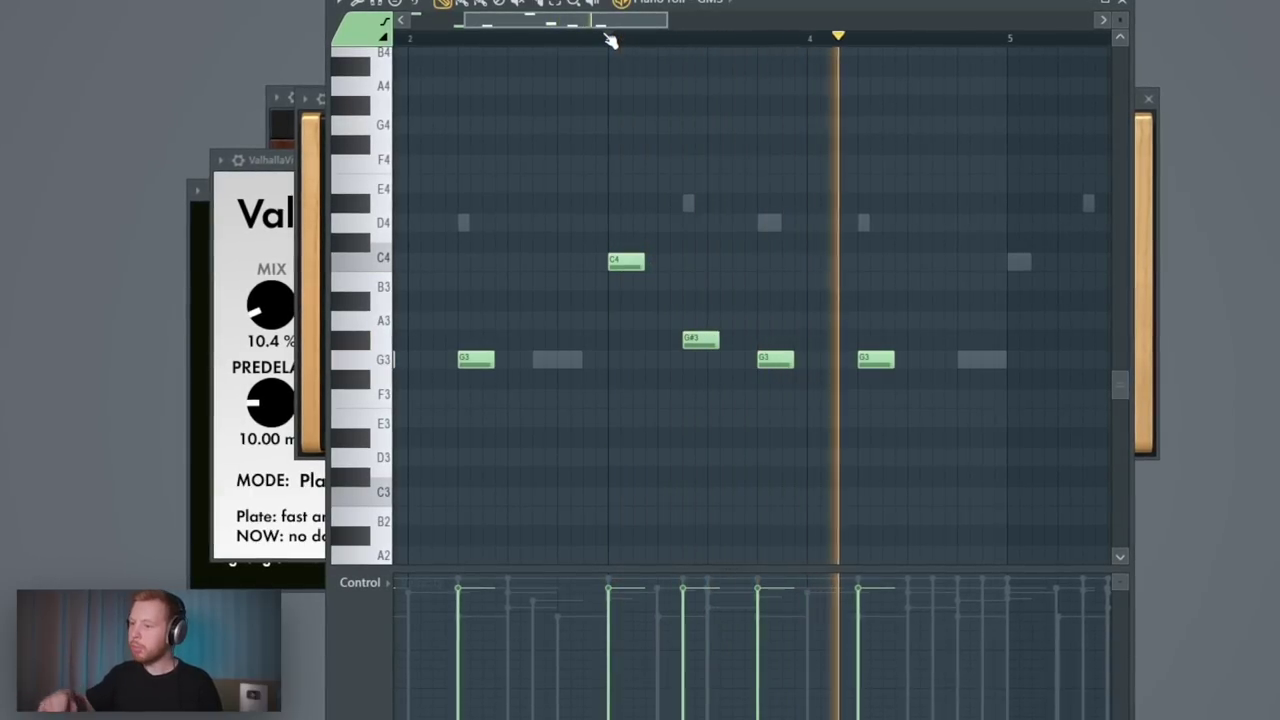
pyautogui.press('space')
# Duplicate the GMS phrase from bars 3–4 to bar 5 and raise the copied G#3 note to G#4.
pyautogui.scroll(-3, 610, 38)
pyautogui.moveTo(608, 251); pyautogui.dragTo(757, 383)
pyautogui.hotkey('ctrl', 'b')
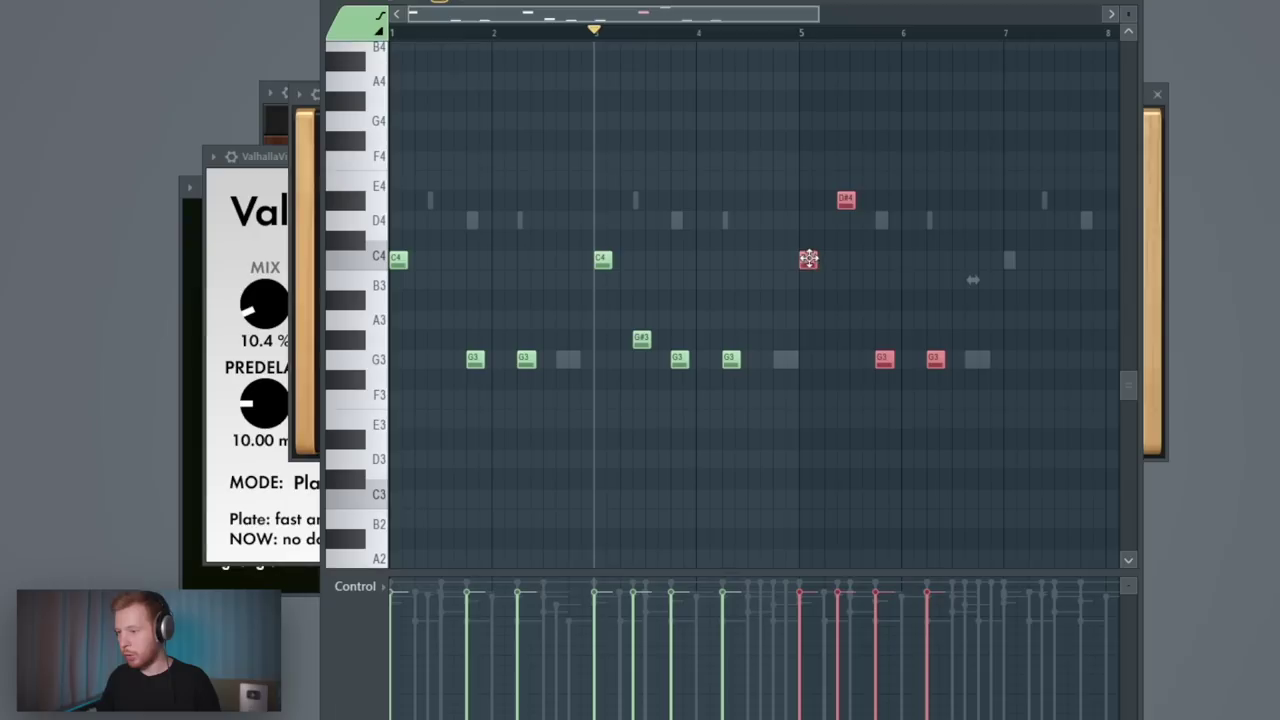
pyautogui.press('space')
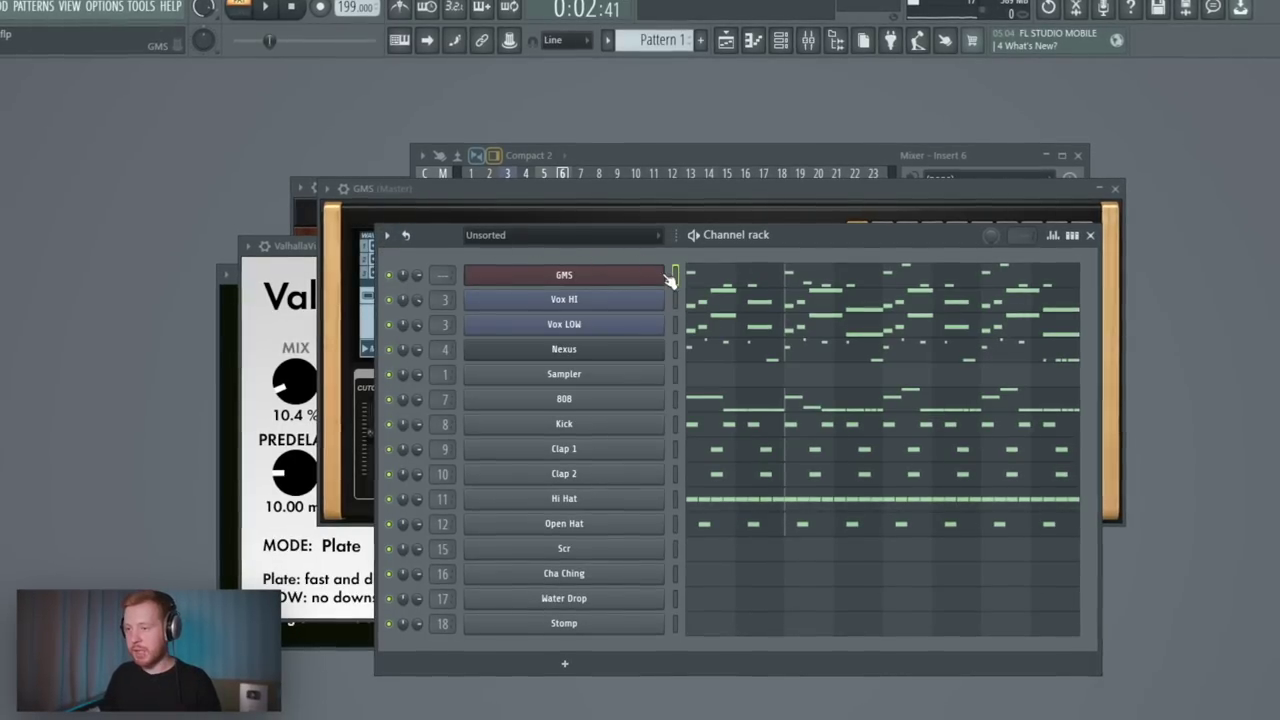
# Copy all channels' notes from Pattern 1 into Pattern 3 and split that pattern by channel.
pyautogui.doubleClick(675, 274)
pyautogui.press('KP_Add')
pyautogui.press('KP_Add')
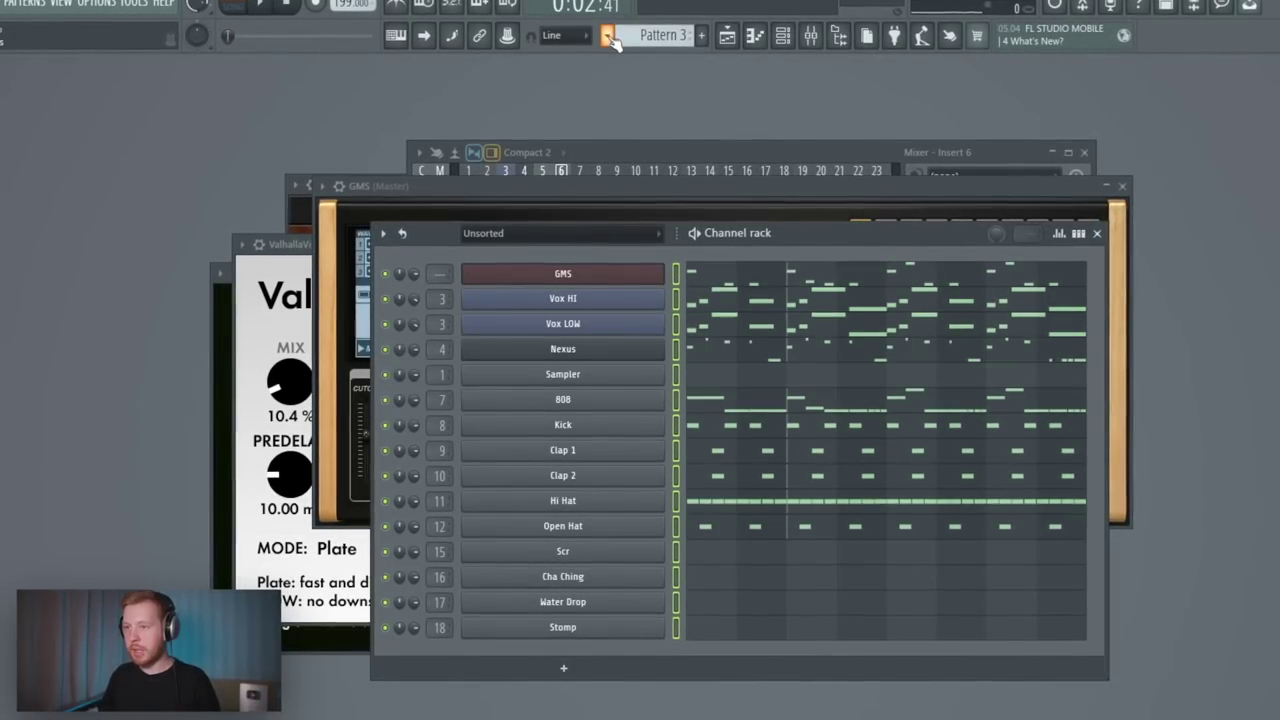
pyautogui.click(607, 36)
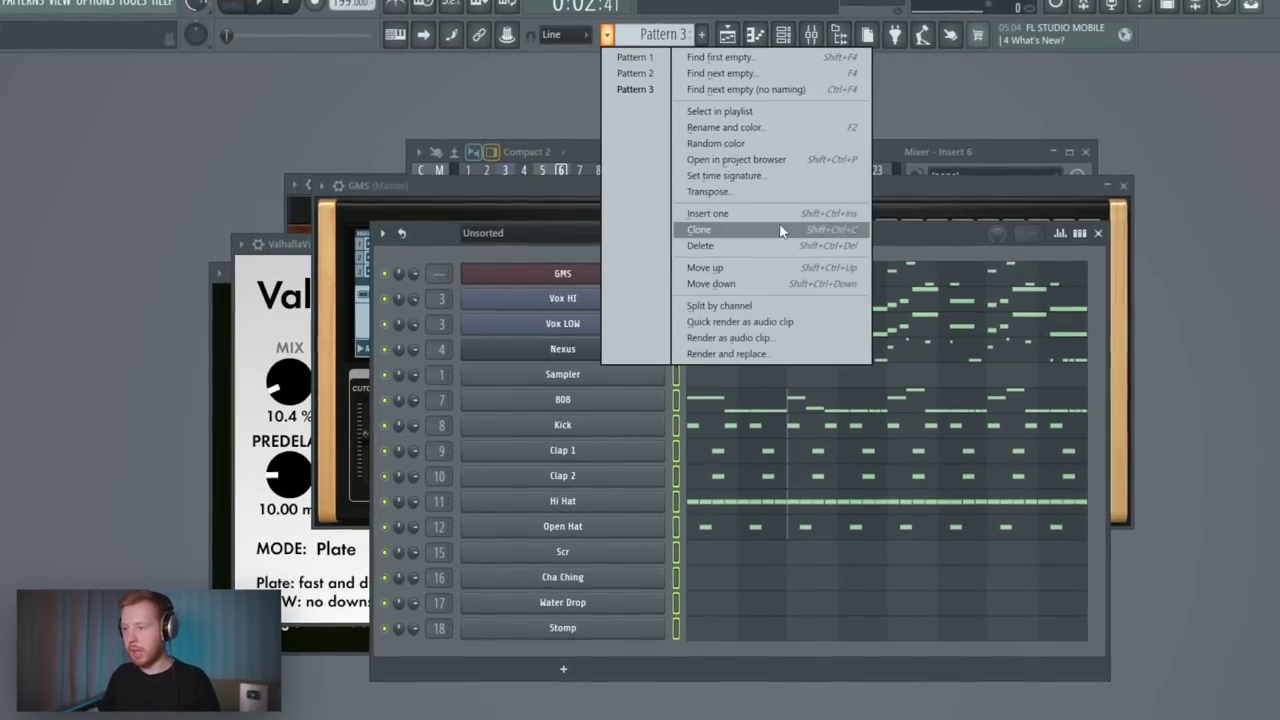
pyautogui.click(707, 305)
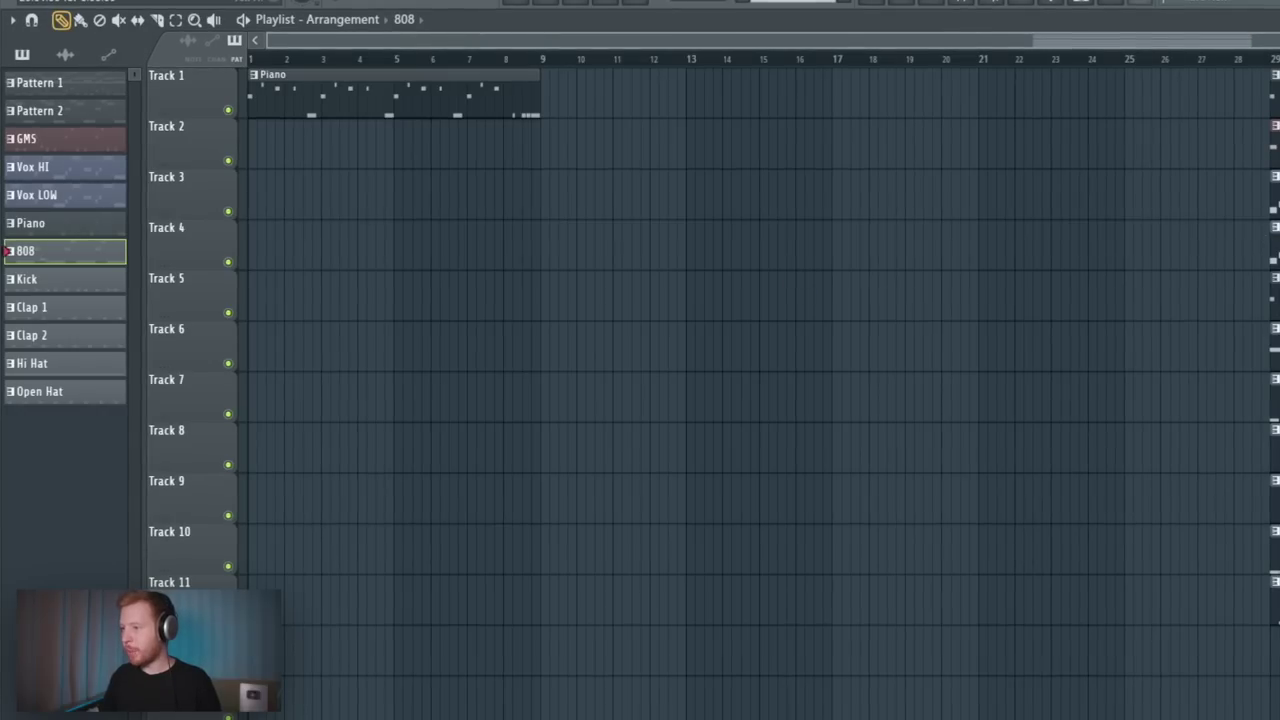
# Arrange the Vox HI clip on Track 2 and the 808, kick, clap and hat clips on Tracks 6–11 from bar 1.
pyautogui.moveTo(1276, 178); pyautogui.dragTo(363, 128)
pyautogui.press('F6')
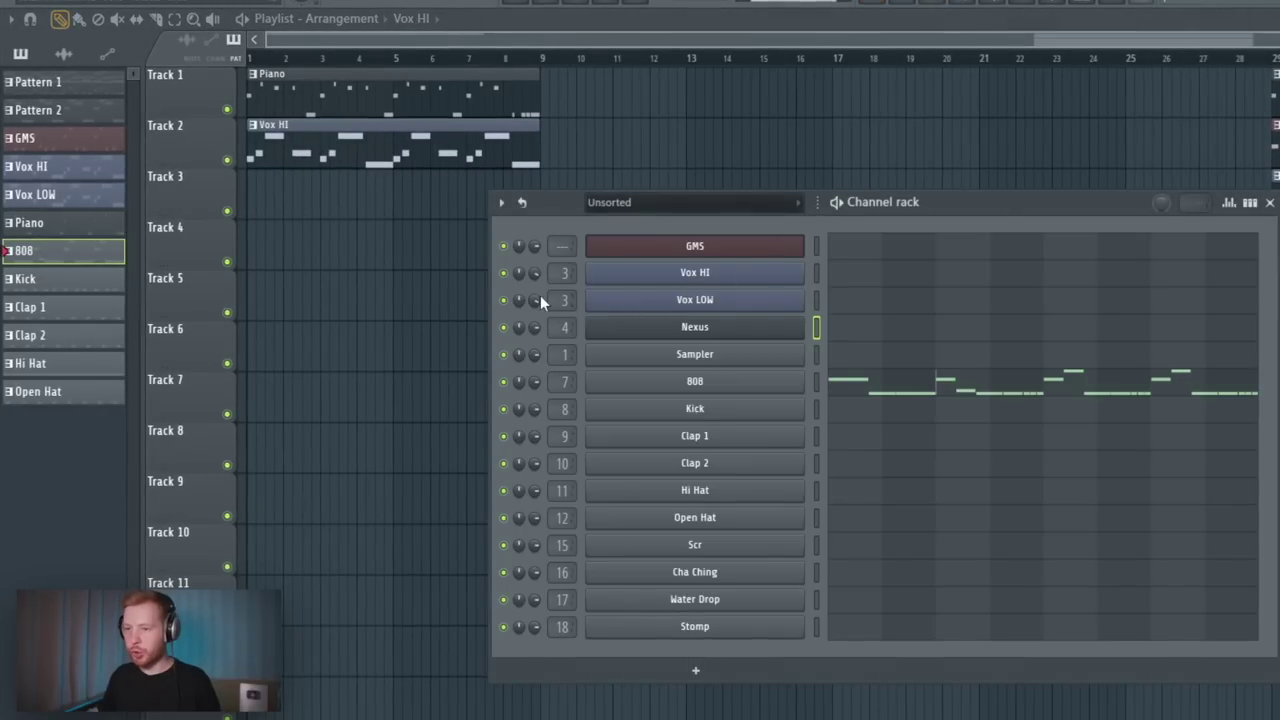
pyautogui.press('F6')
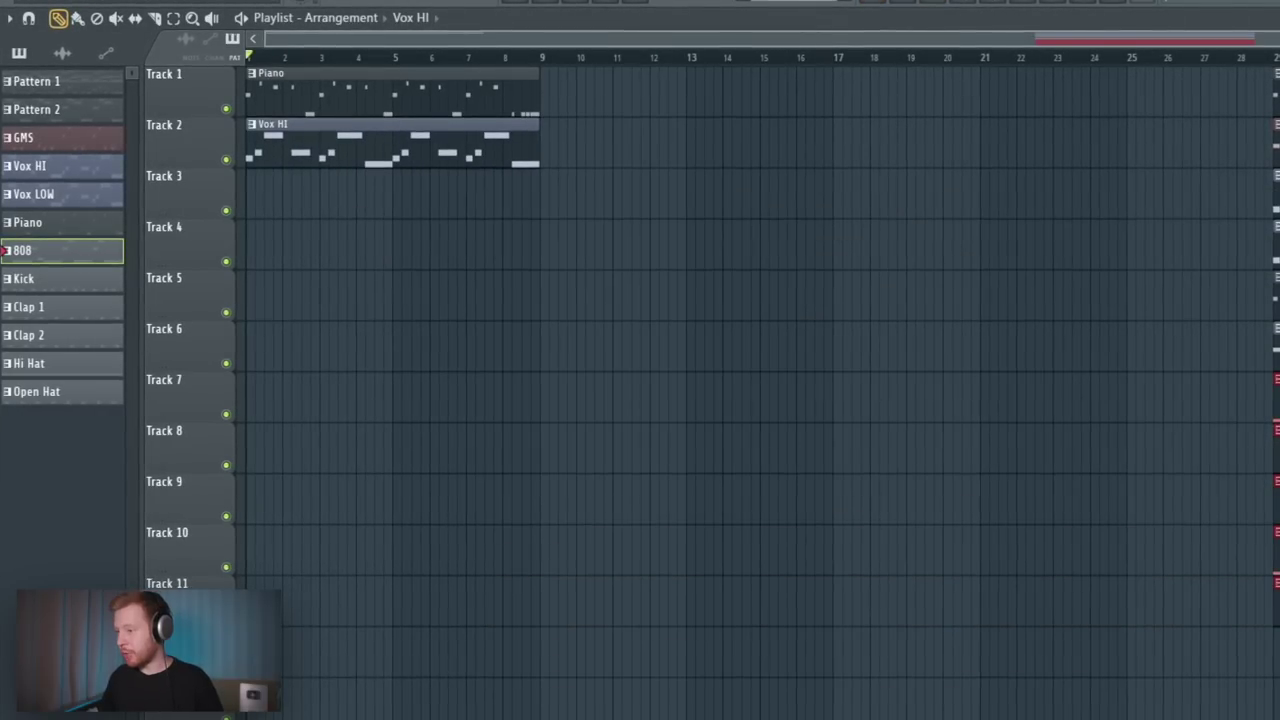
pyautogui.moveTo(1276, 523); pyautogui.dragTo(345, 523)
pyautogui.hotkey('ctrl', 'd')
pyautogui.moveTo(1276, 360); pyautogui.dragTo(371, 377)
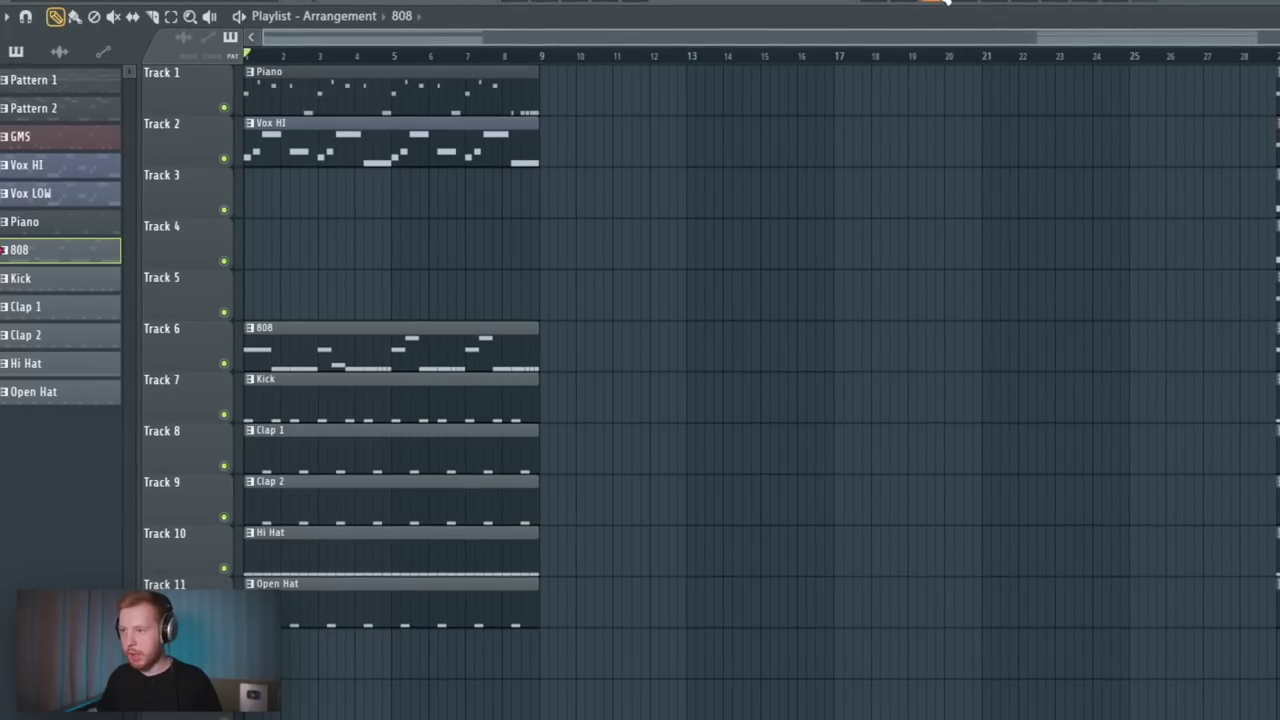
# Make the 808 clip on Track 6 unique and replace its notes with the 808 notes from Pattern 2.
pyautogui.click(943, 1)
pyautogui.press('1')
pyautogui.press('2')
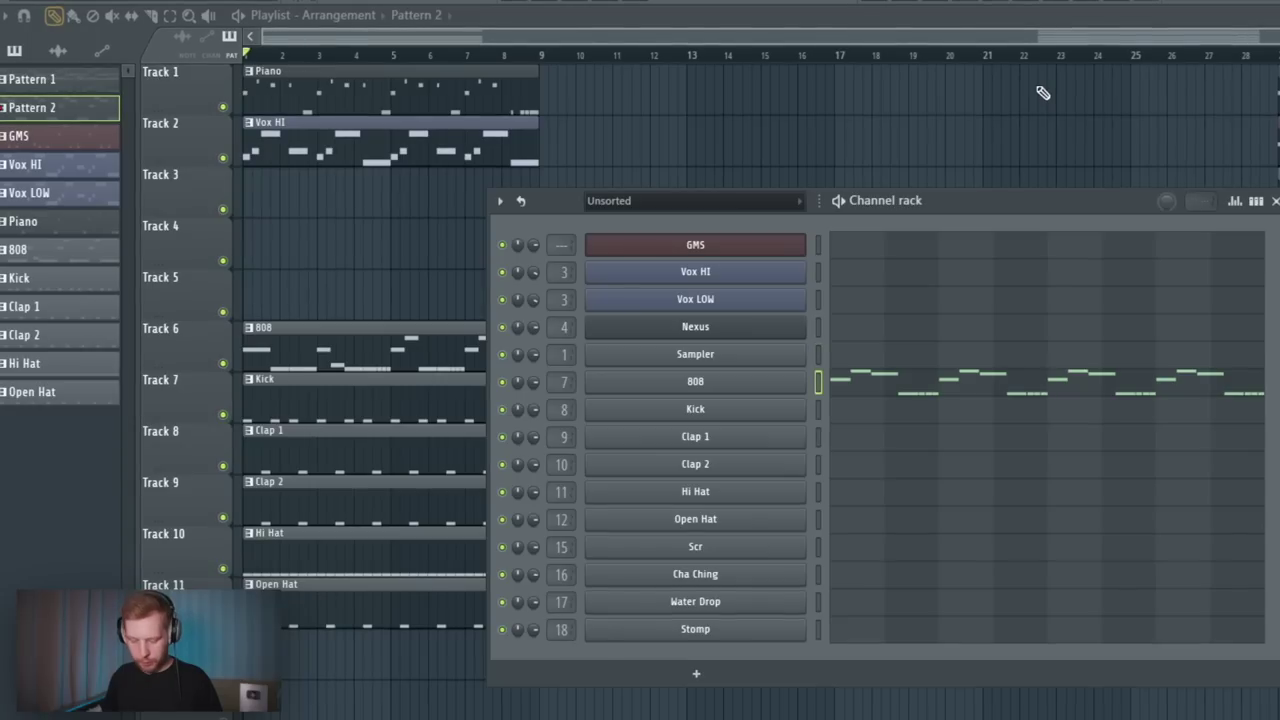
pyautogui.press('F6')
pyautogui.rightClick(287, 364)
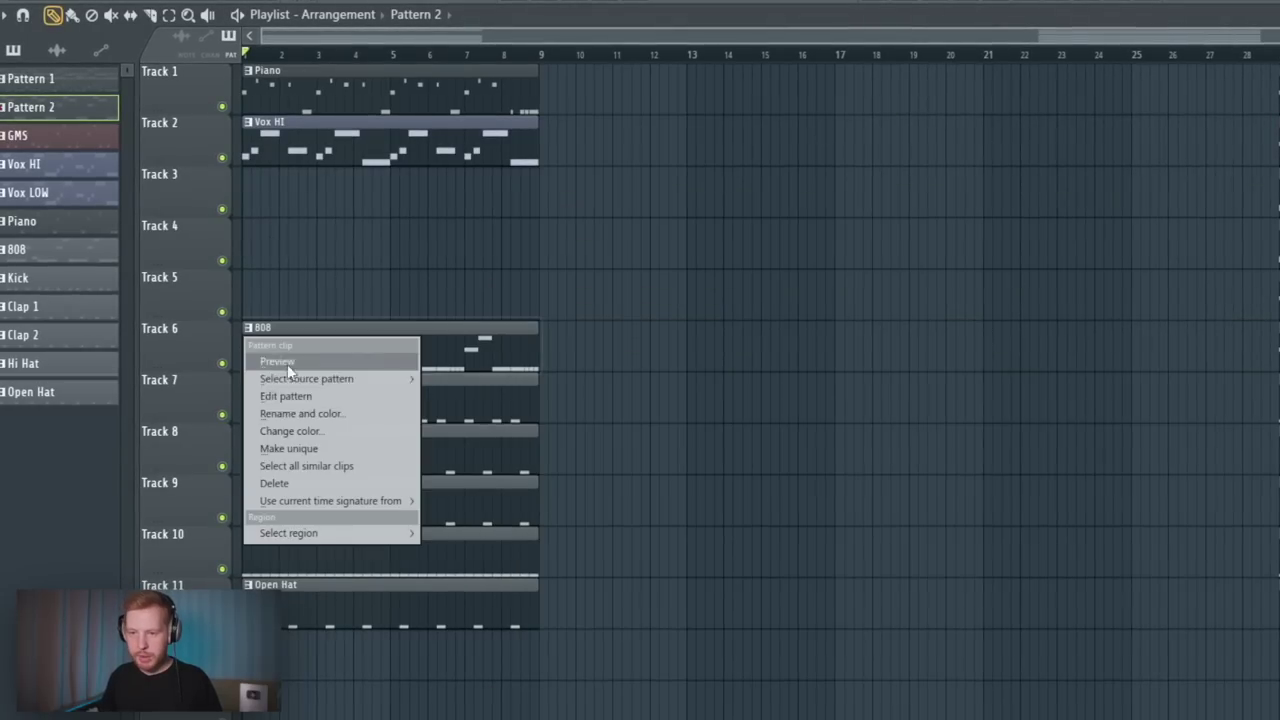
pyautogui.click(298, 450)
pyautogui.press('F6')
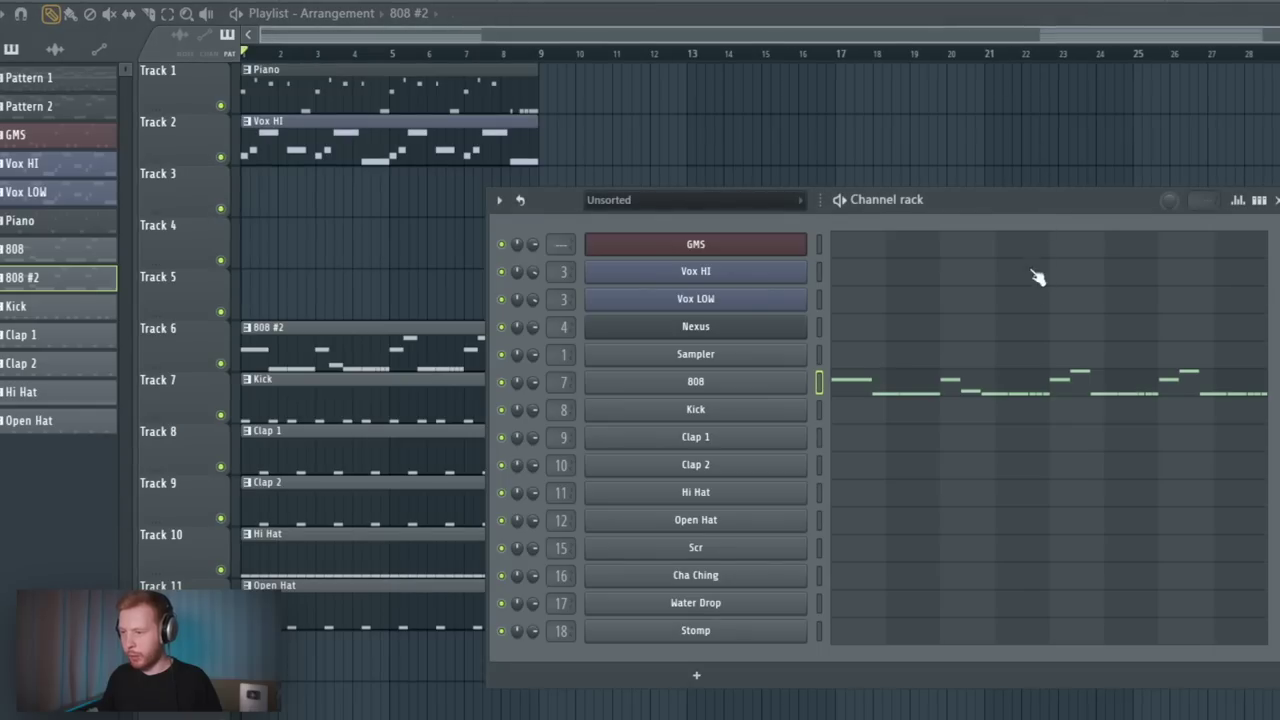
pyautogui.press('F6')
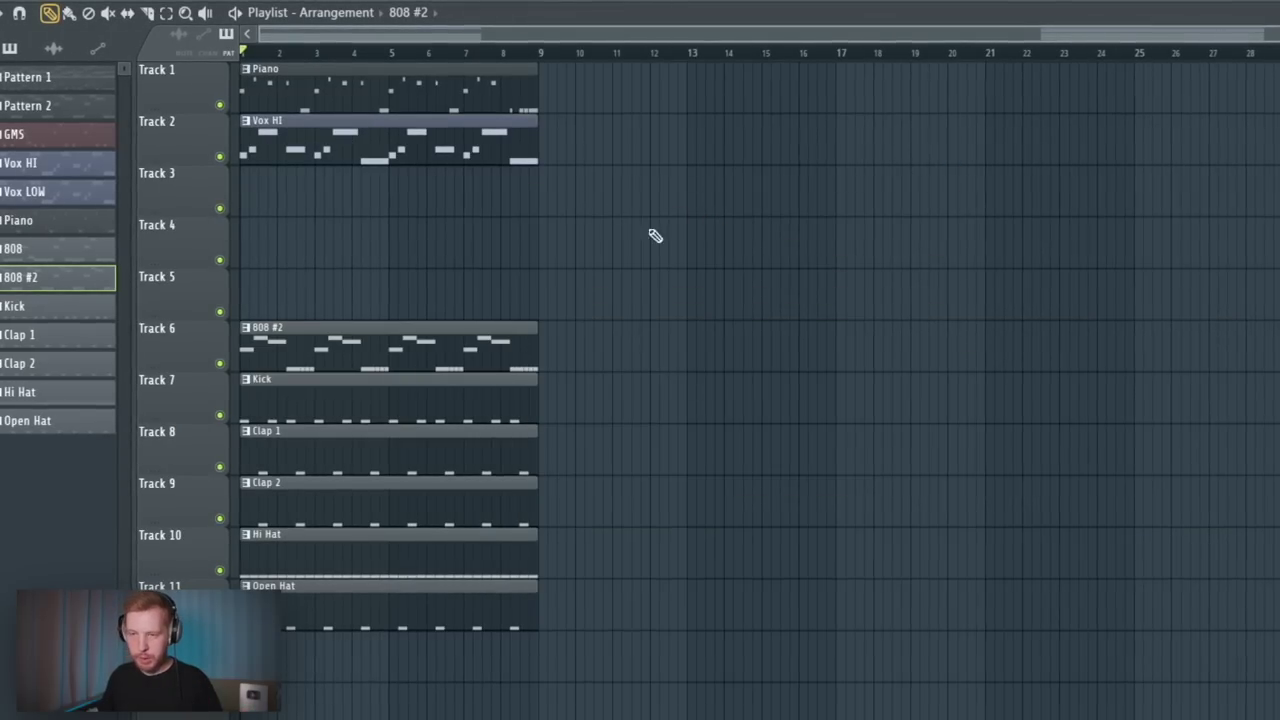
# Trim the 808 #2 and Kick clips to start at bar 3 and end all drum clips shortly after bar 8.
pyautogui.scroll(3, 331, 306)
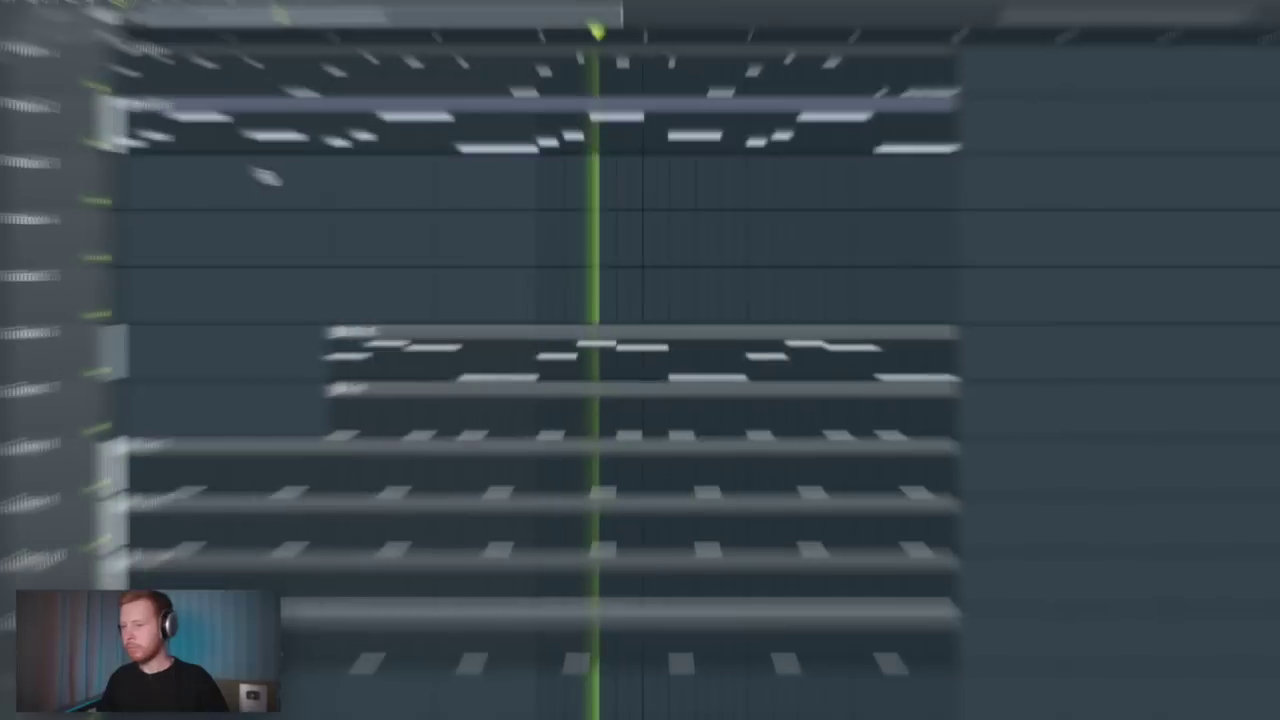
pyautogui.moveTo(602, 474); pyautogui.dragTo(567, 474)
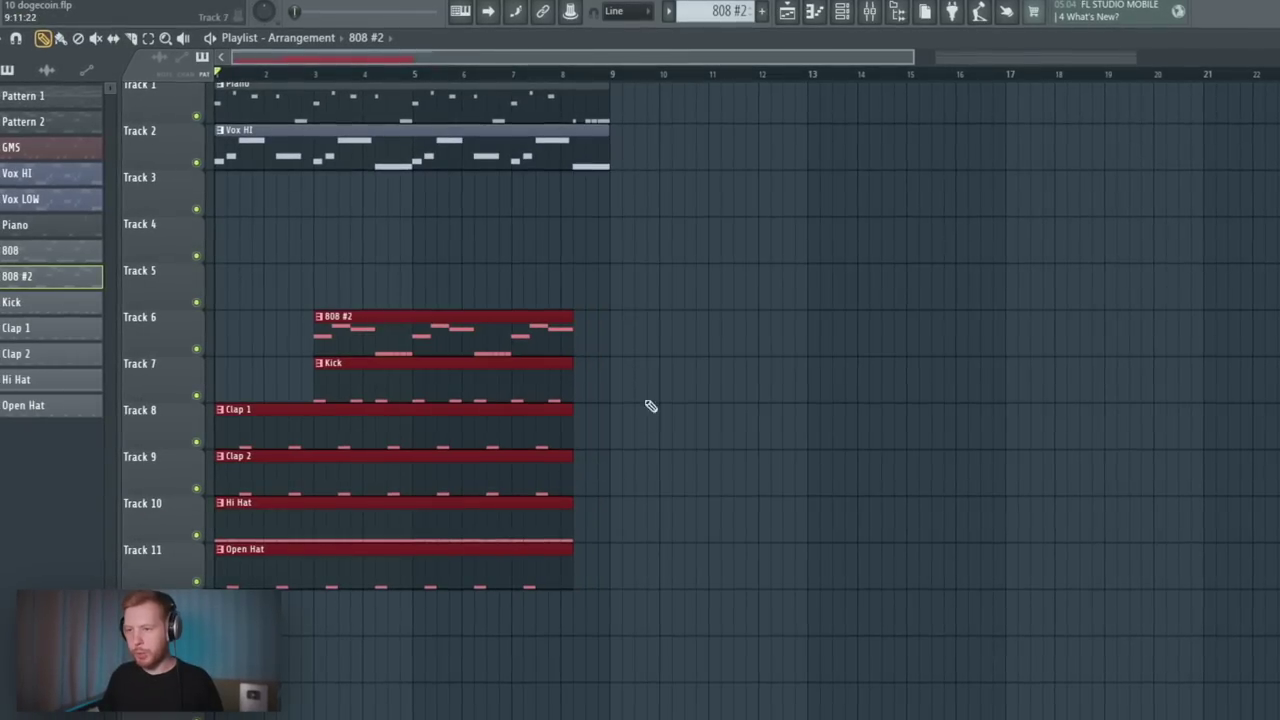
pyautogui.keyDown('ctrl'); pyautogui.click(651, 406); pyautogui.keyUp('ctrl')
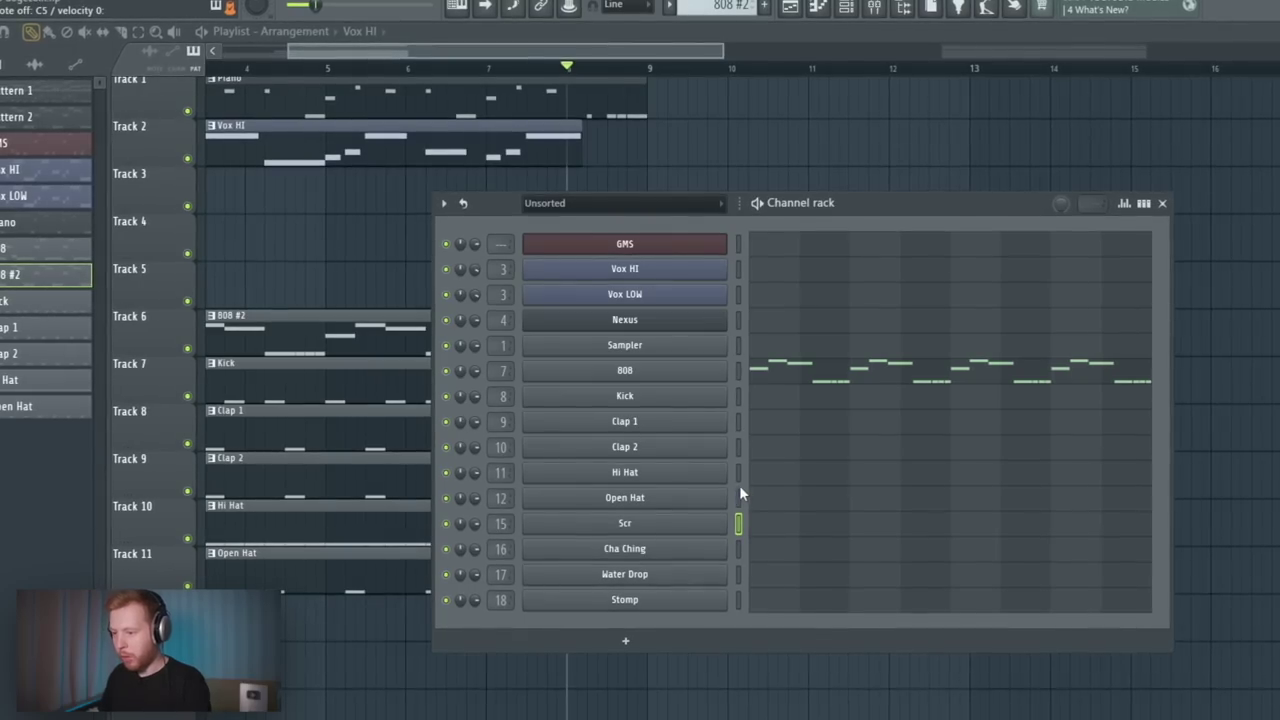
# Add a short fill pattern on Track 12 just before bar 9, and place Vox LOW, GMS, clap and hat clips from bar 9.
pyautogui.press('KP_Add')
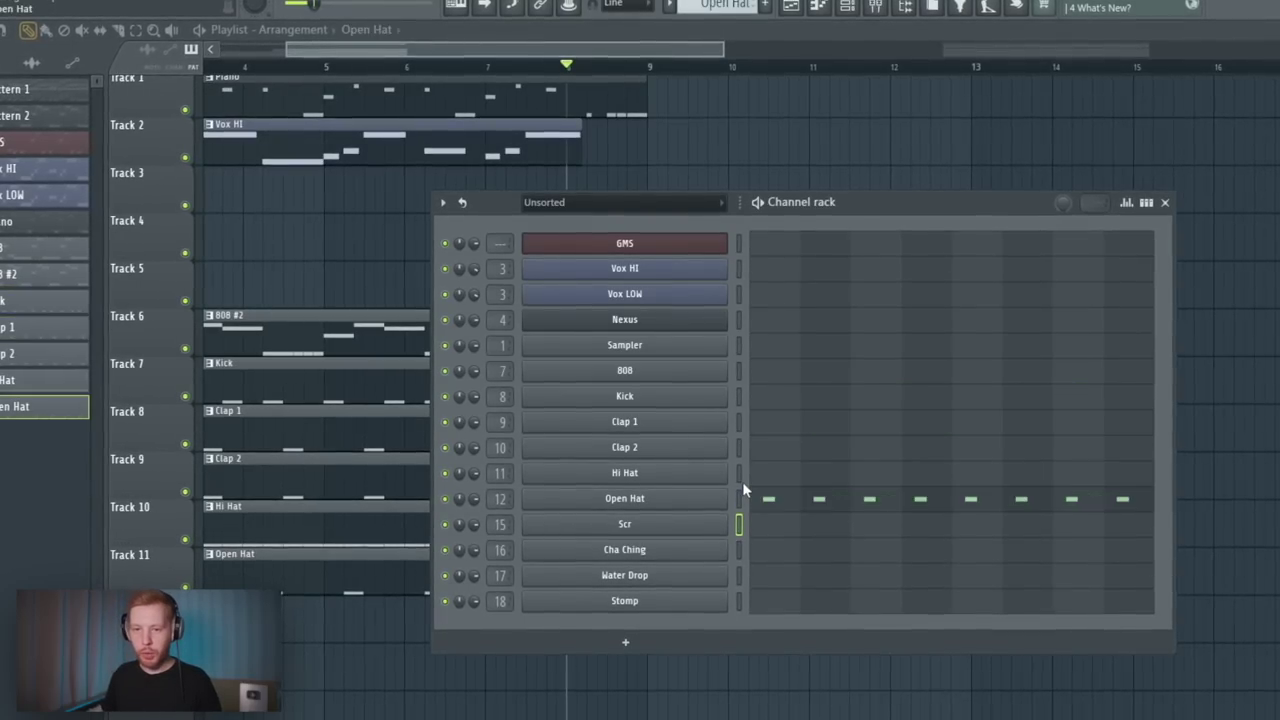
pyautogui.press('KP_Add')
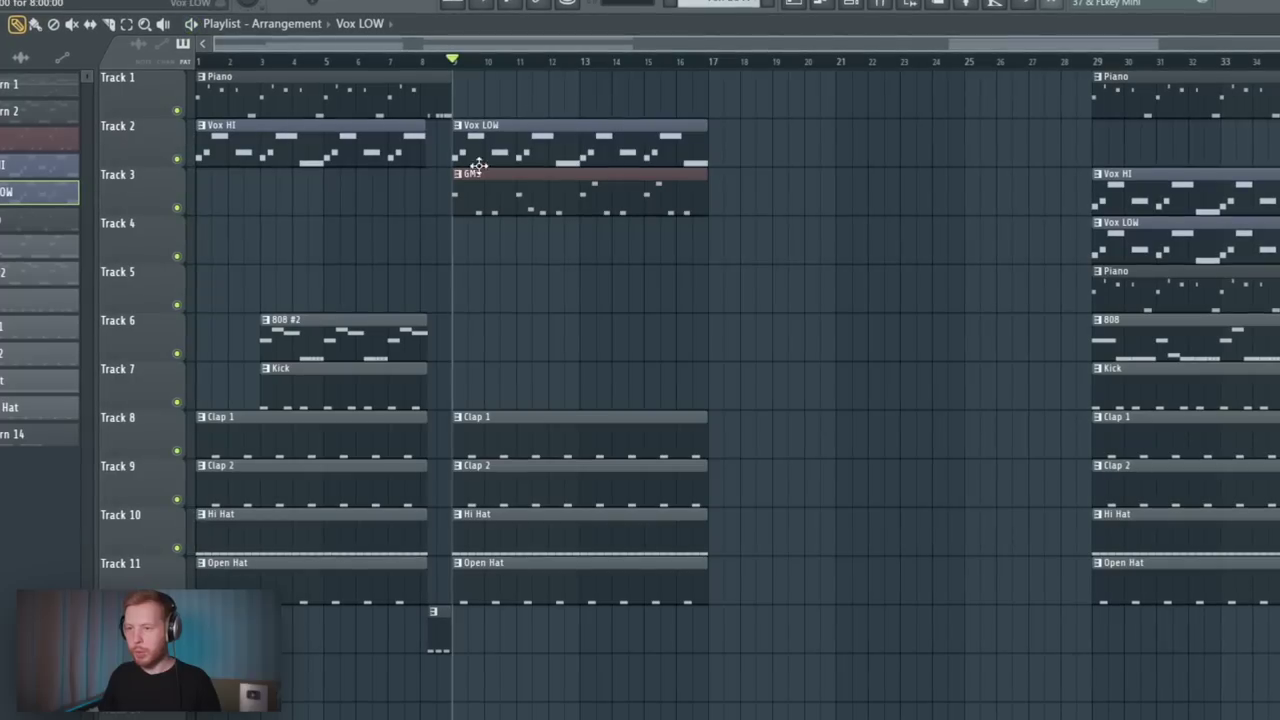
pyautogui.moveTo(556, 121); pyautogui.dragTo(540, 236)
pyautogui.hotkey('ctrl', 'd')
pyautogui.press('space')
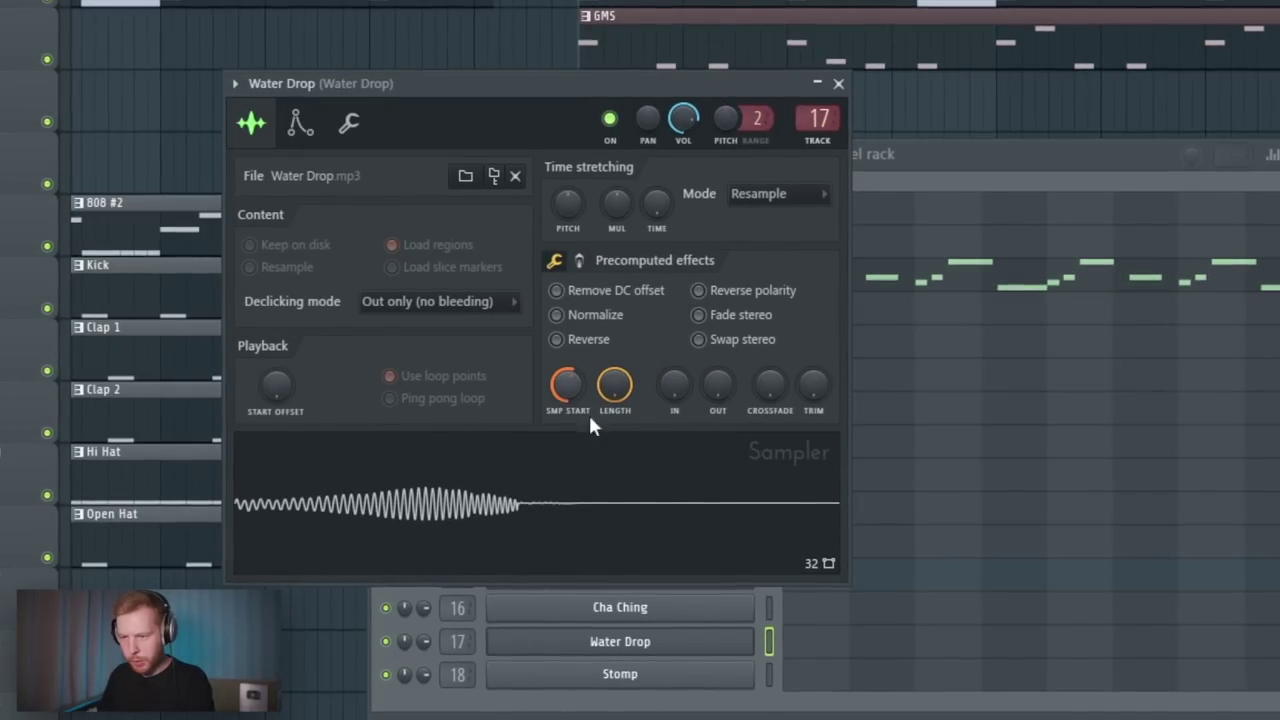
# Trim the Water Drop sample by adjusting its sample start and shortening its length in the sampler.
pyautogui.moveTo(613, 385); pyautogui.dragTo(601, 387)
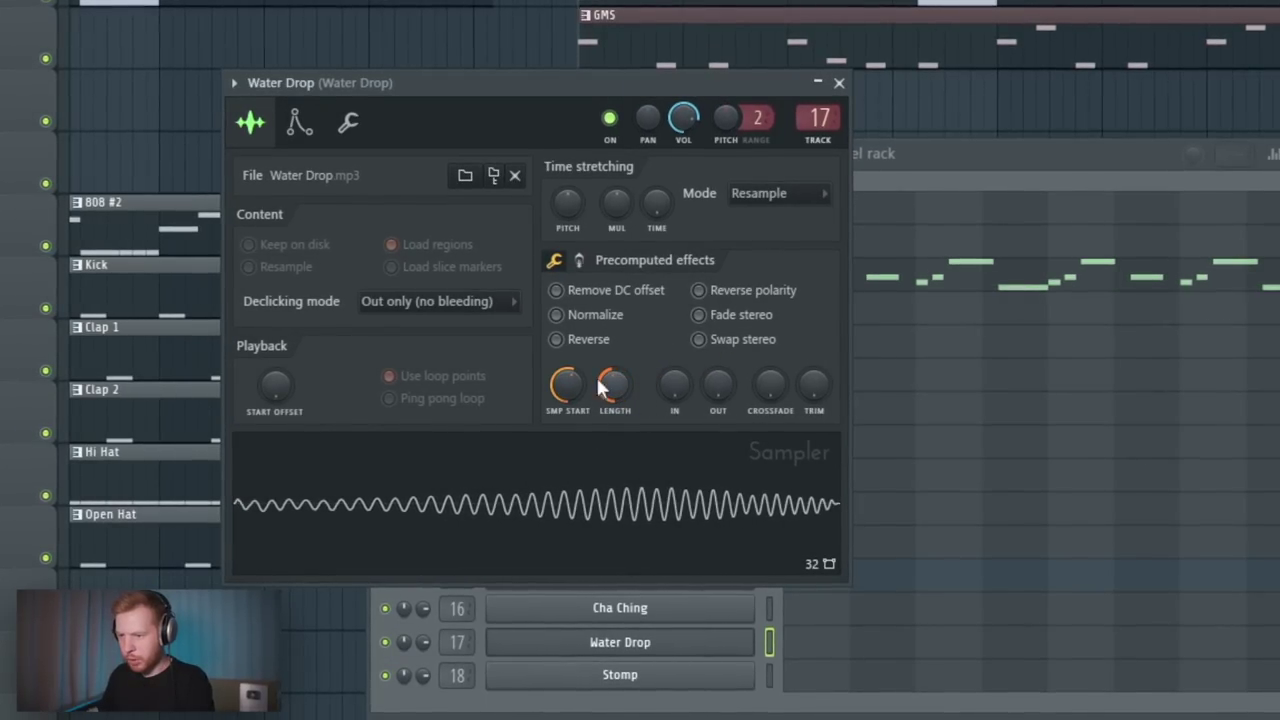
pyautogui.click(580, 260)
pyautogui.moveTo(570, 300); pyautogui.dragTo(577, 270)
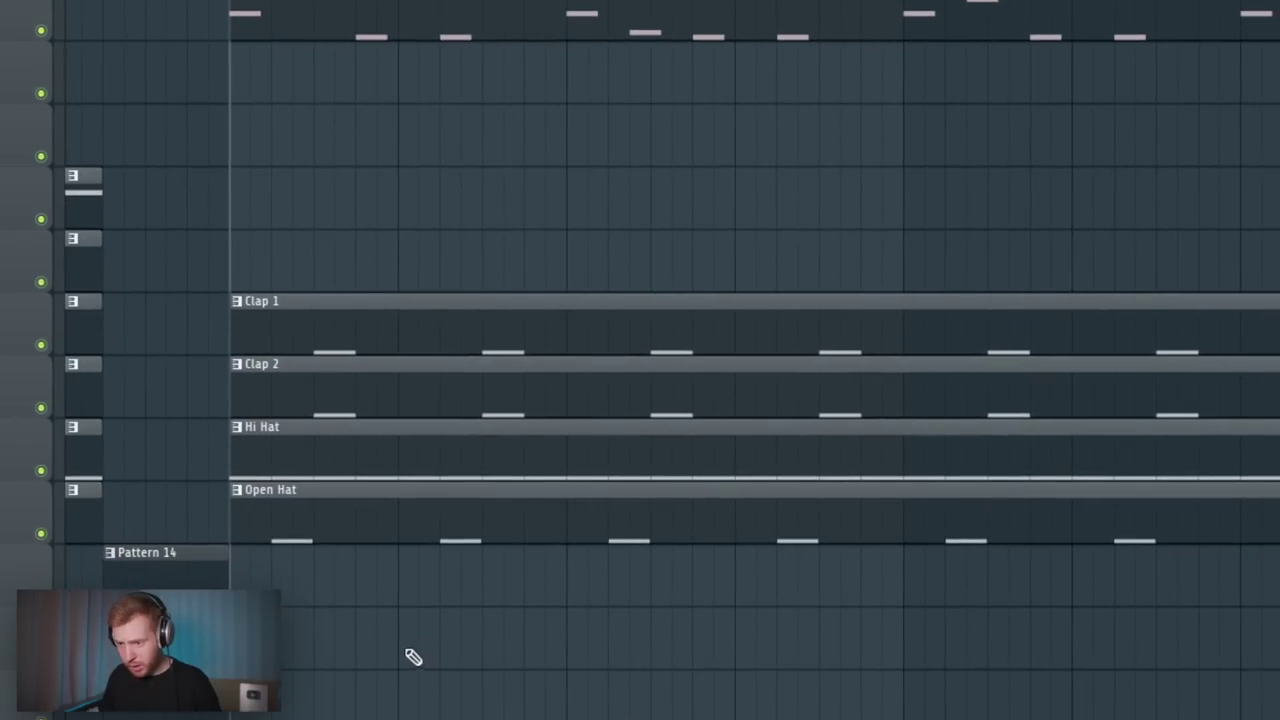
# Place two short Water Drop pattern clips on Track 13 in bar 11 and copy the pair to bar 13.
pyautogui.press('space')
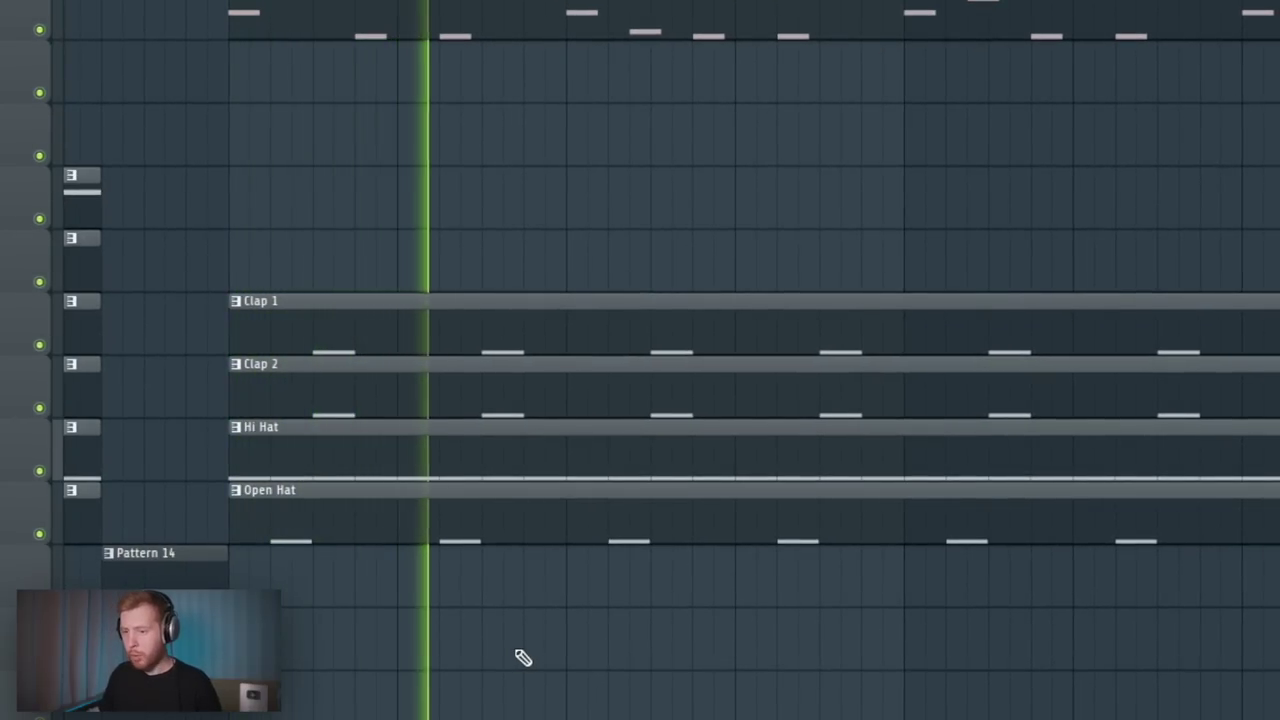
pyautogui.press('space')
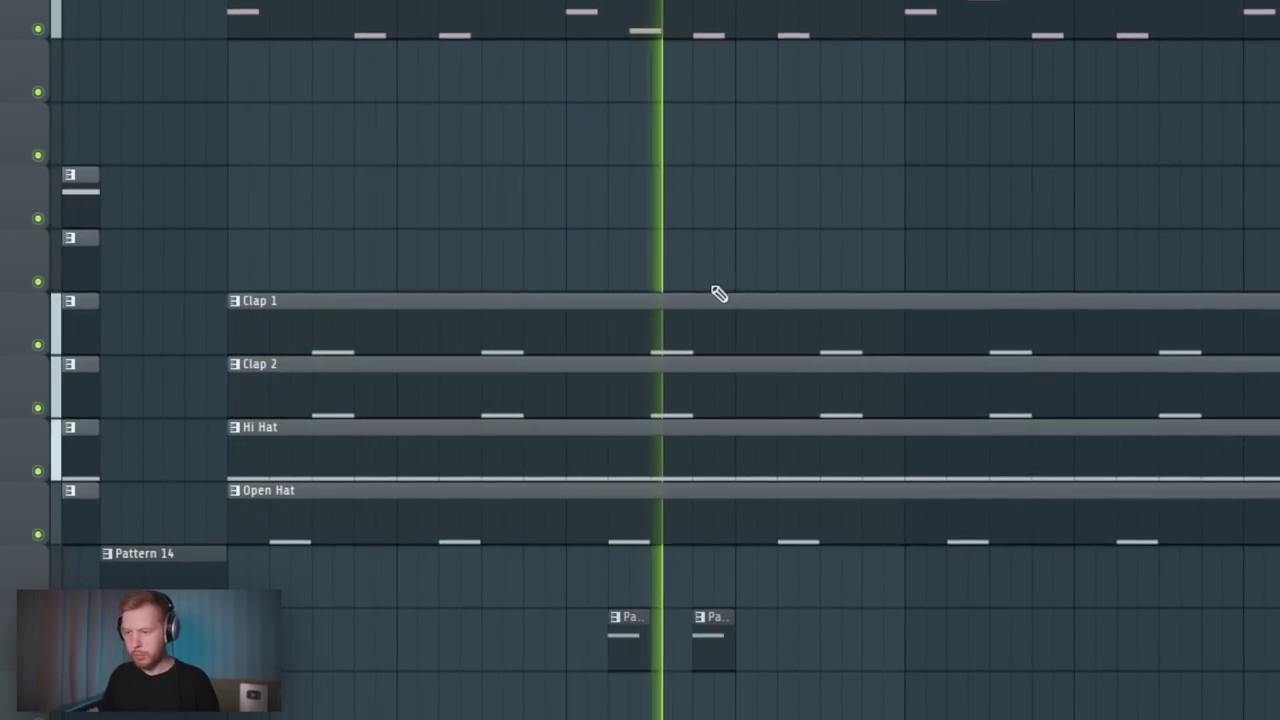
pyautogui.moveTo(1025, 673); pyautogui.dragTo(1046, 674)
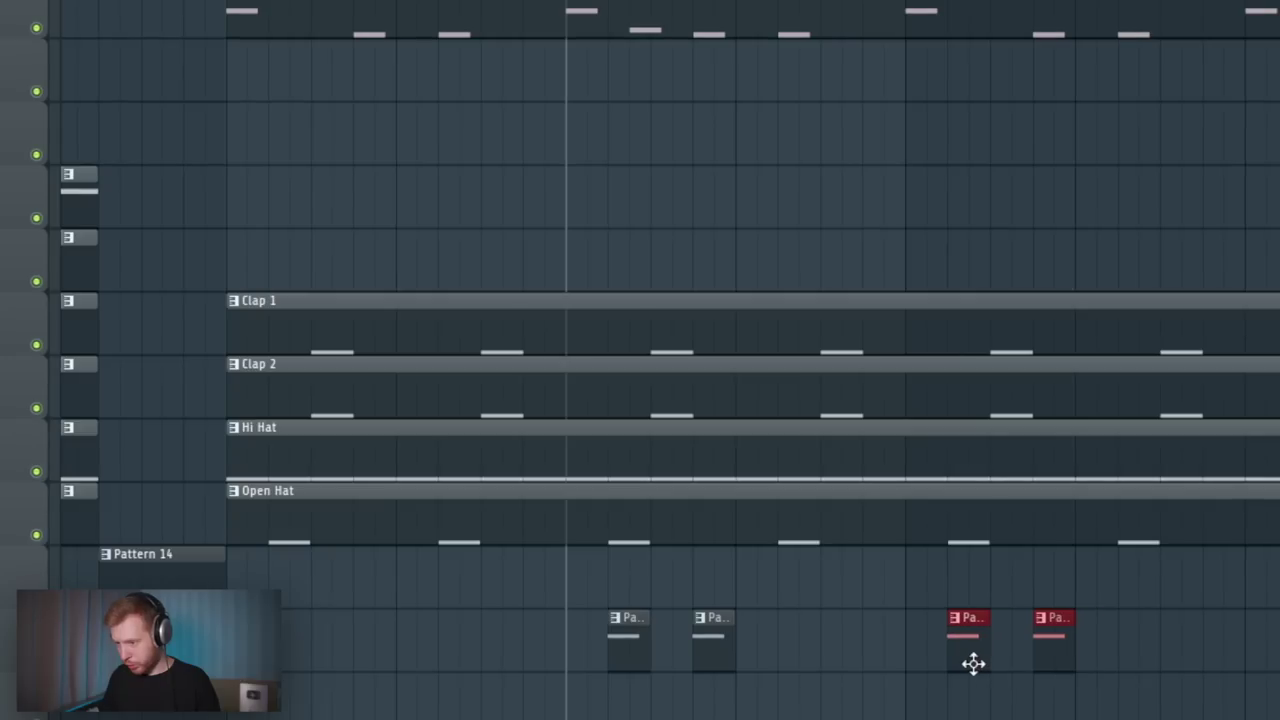
pyautogui.press('space')
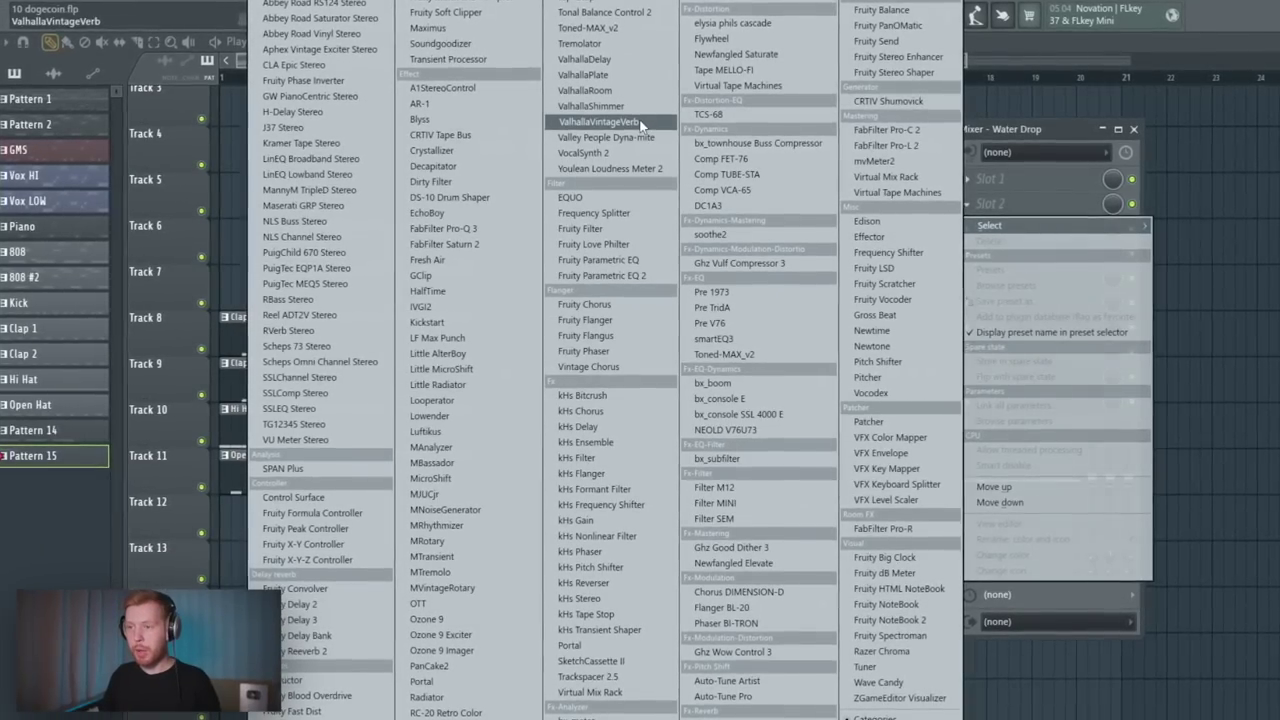
# Load ValhallaVintageVerb in the second slot of the Water Drop mixer track and choose the Bright Hall preset.
pyautogui.click(640, 122)
pyautogui.click(691, 531)
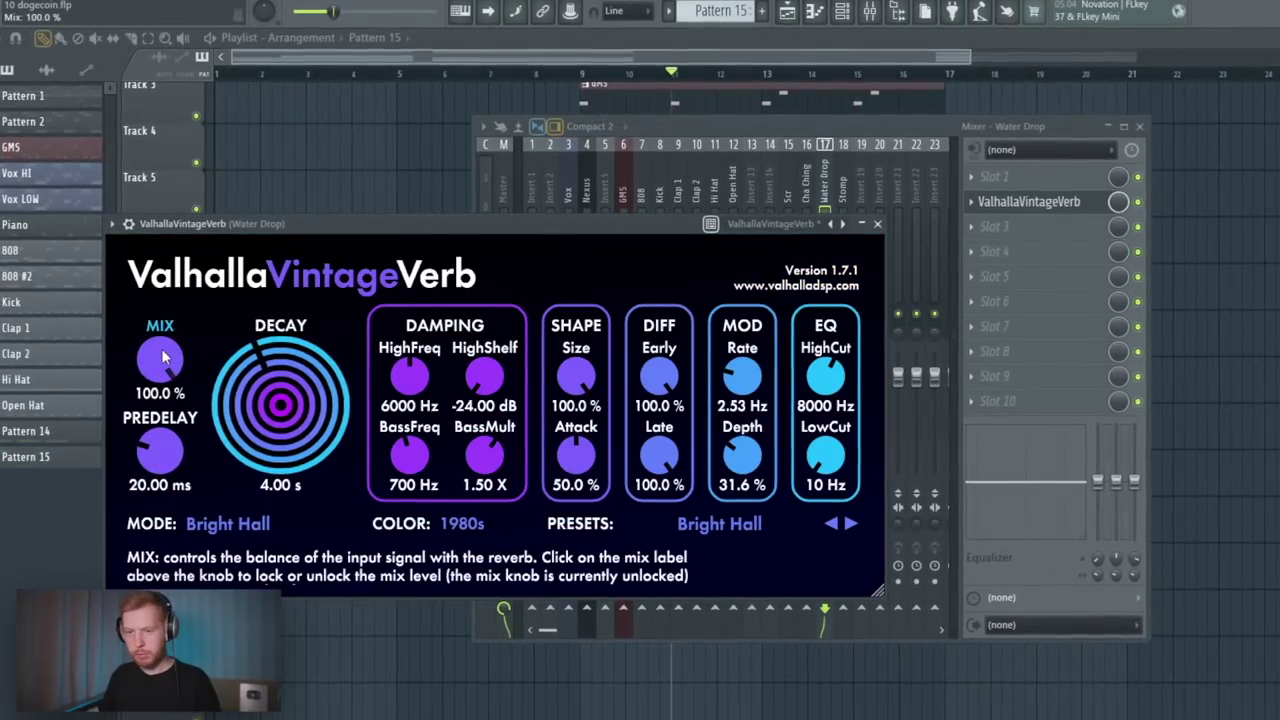
# Set the Water Drop reverb mix to 10.8%, raise its low cut, and adjust the stereo delay in the Water Drop sampler.
pyautogui.moveTo(163, 357); pyautogui.dragTo(180, 540)
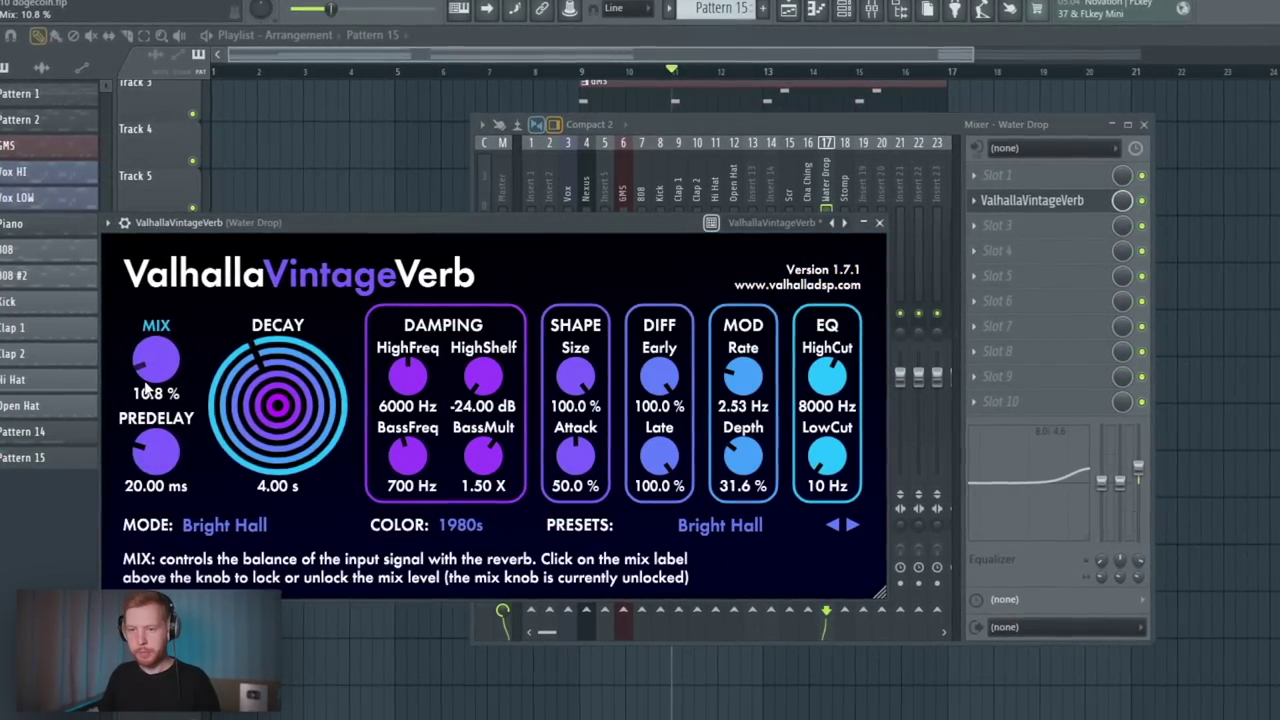
pyautogui.moveTo(826, 457); pyautogui.dragTo(826, 420)
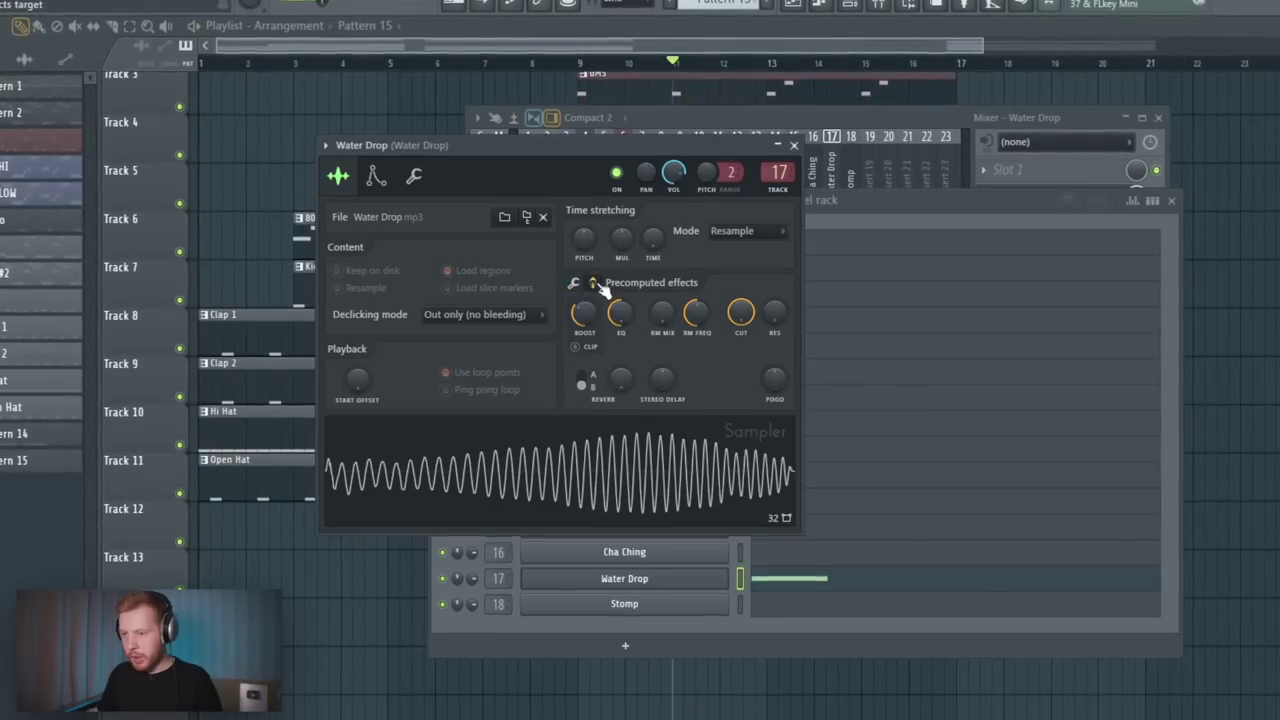
pyautogui.moveTo(665, 381); pyautogui.dragTo(681, 477)
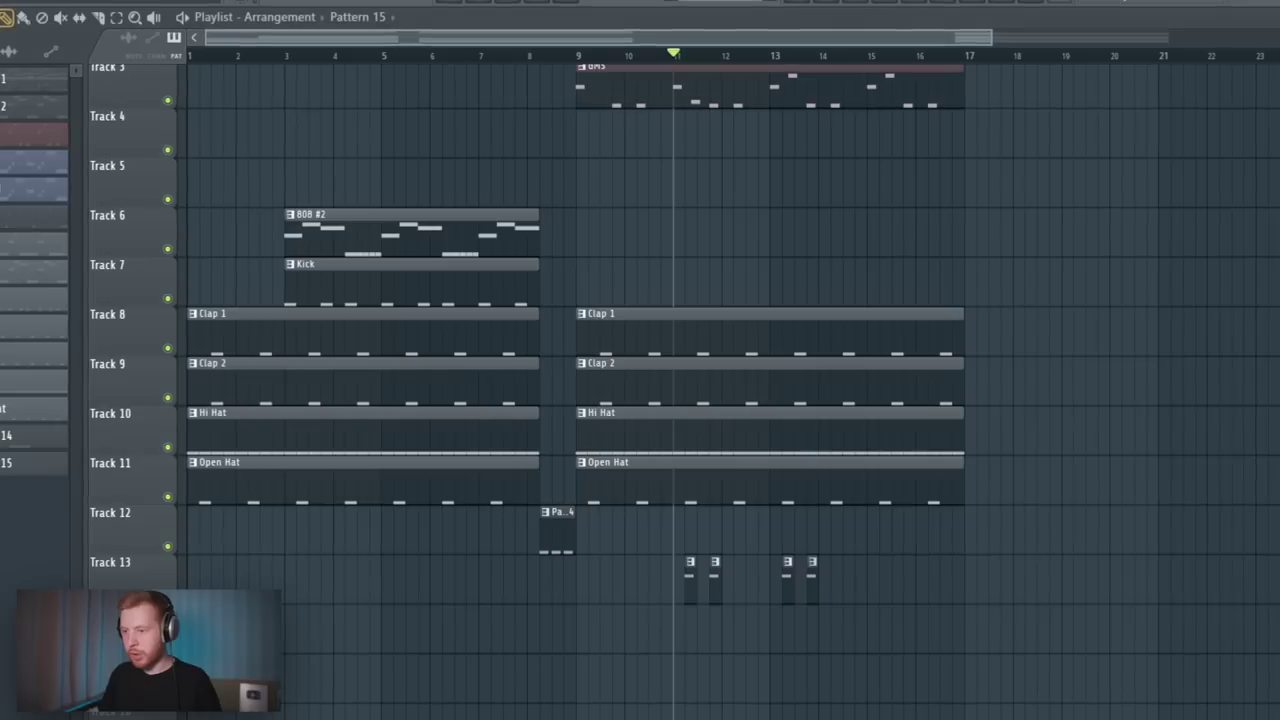
# Lay out 808 #2, kick, clap and hat clips on Tracks 6 to 11 from bar 17 to 25, leaving a drum gap before bar 21.
pyautogui.press('space')
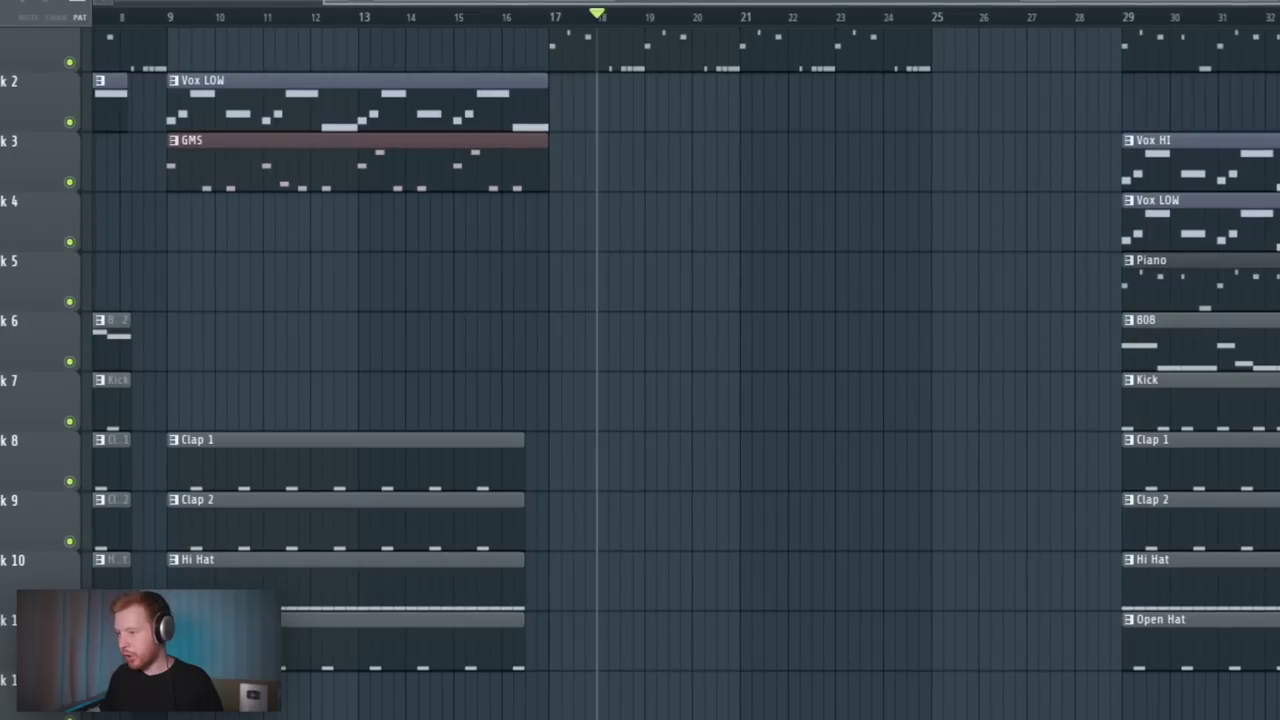
pyautogui.moveTo(1272, 325); pyautogui.dragTo(566, 657)
pyautogui.moveTo(757, 318); pyautogui.dragTo(759, 559)
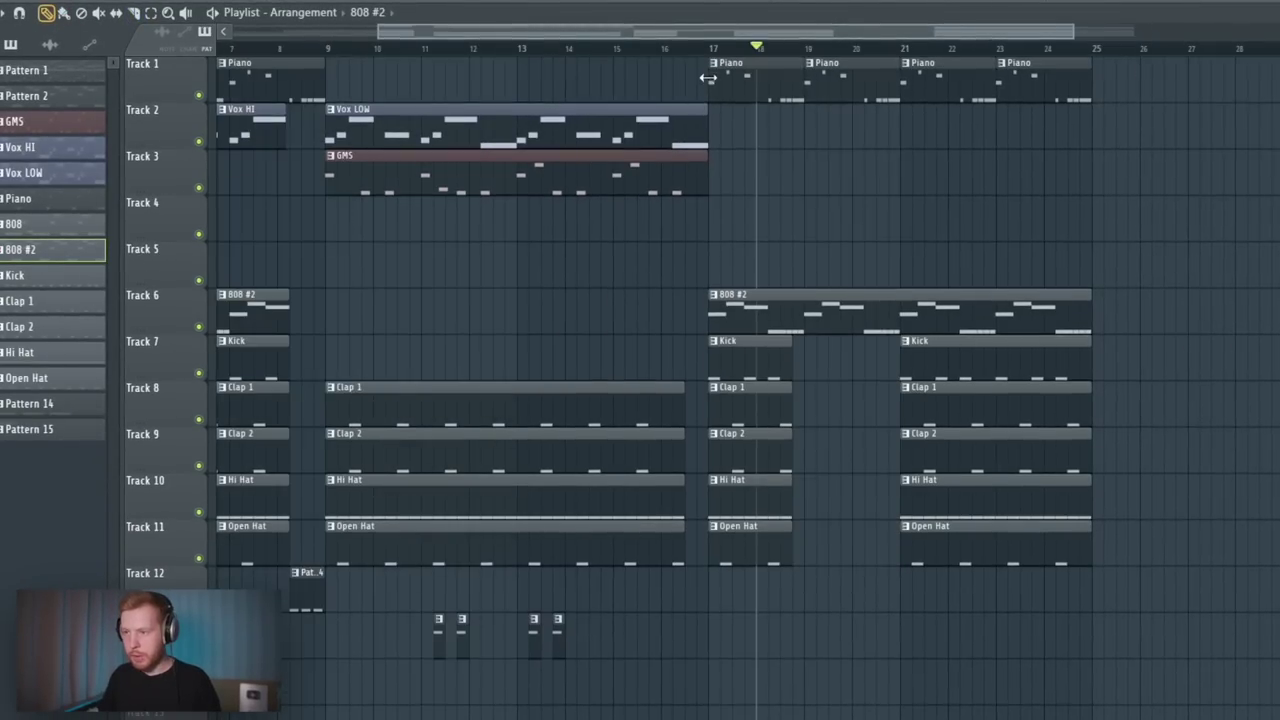
# Duplicate the four Water Drop clips from bars 11 and 13 to bars 19 and 21, and extend the bar 17 drum clips to bar 19.
pyautogui.moveTo(716, 58); pyautogui.dragTo(327, 92)
pyautogui.moveTo(719, 652); pyautogui.dragTo(398, 647)
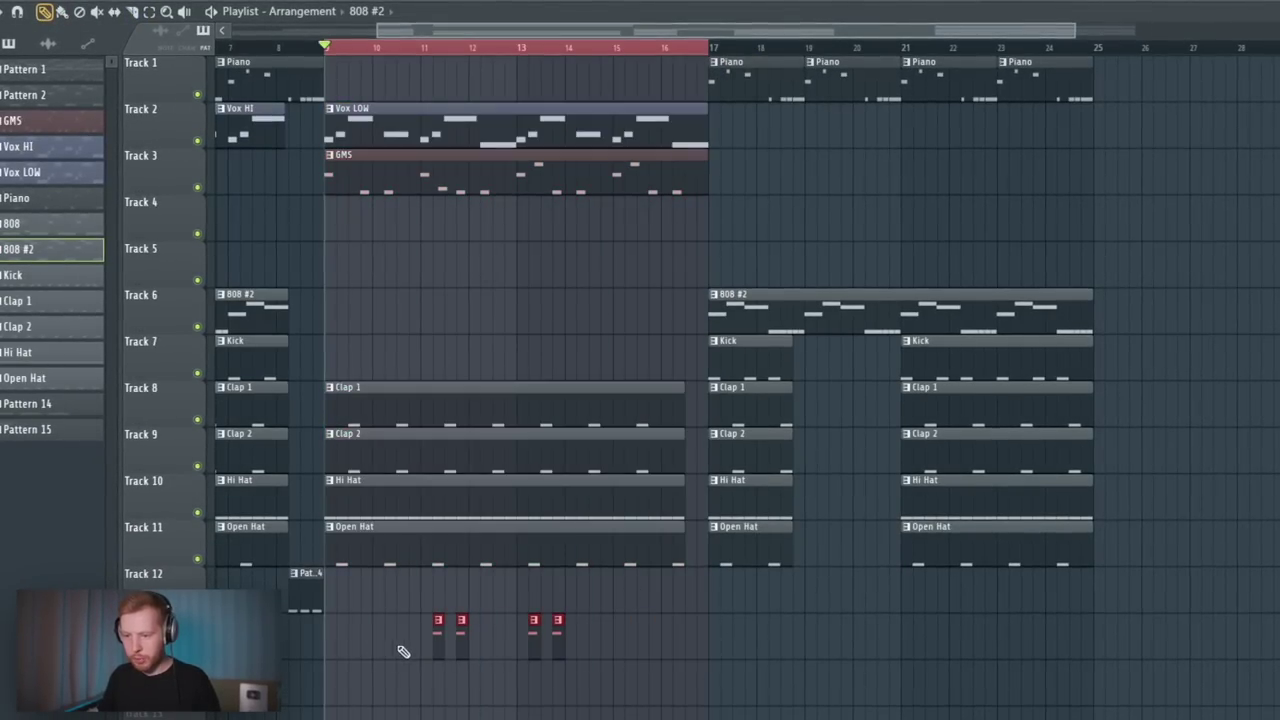
pyautogui.hotkey('ctrl', 'b')
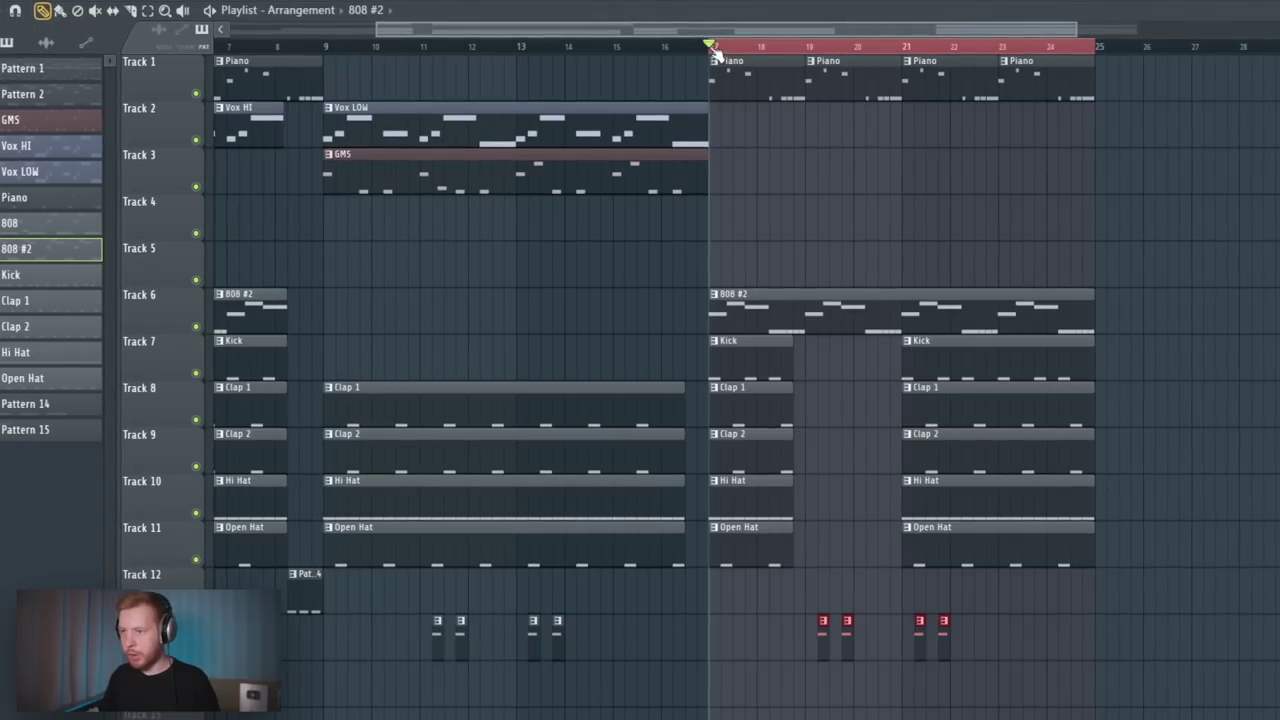
pyautogui.press('space')
pyautogui.moveTo(822, 337); pyautogui.dragTo(803, 503)
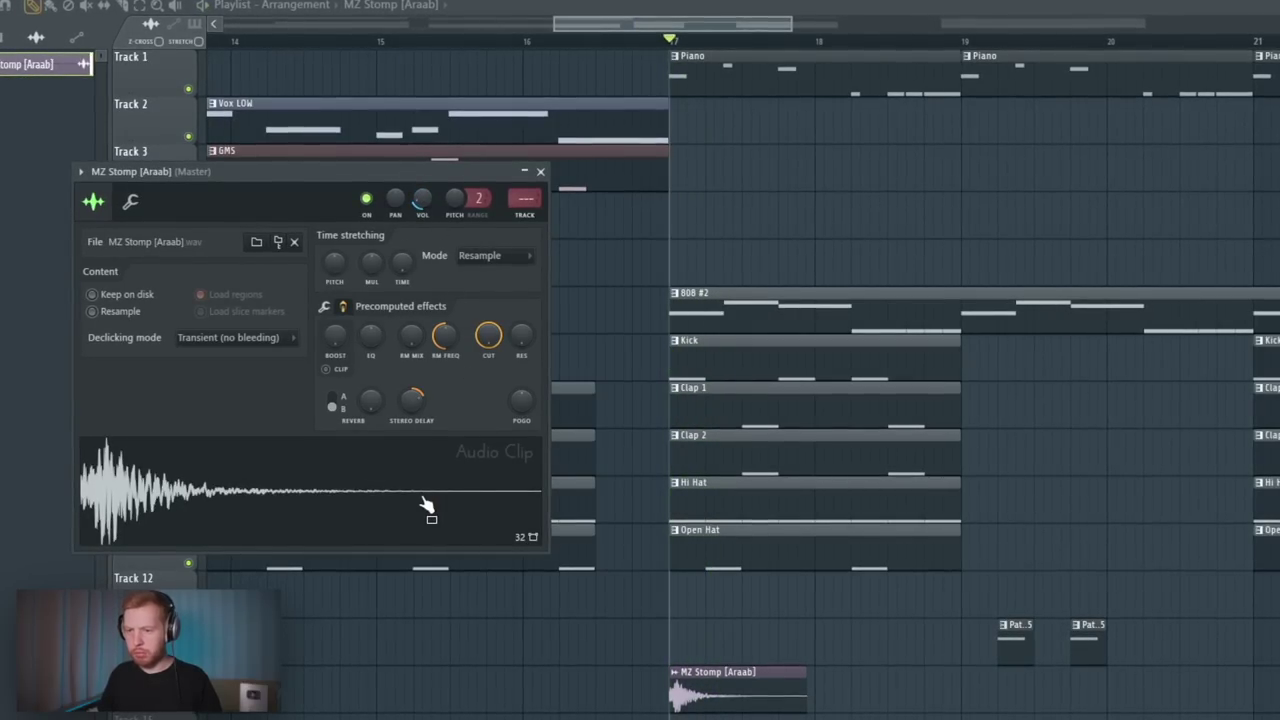
# Shape the MZ Stomp audio clip with boost and EQ, with clipping enabled.
pyautogui.click(325, 307)
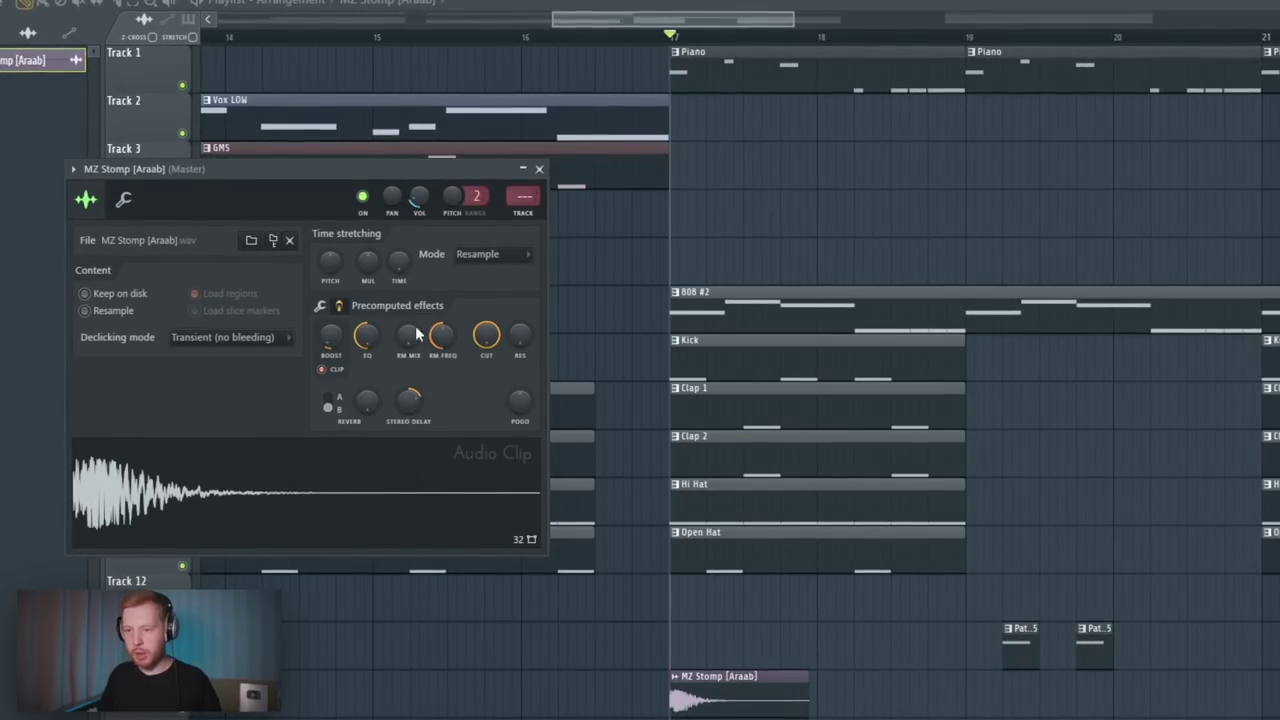
pyautogui.click(320, 305)
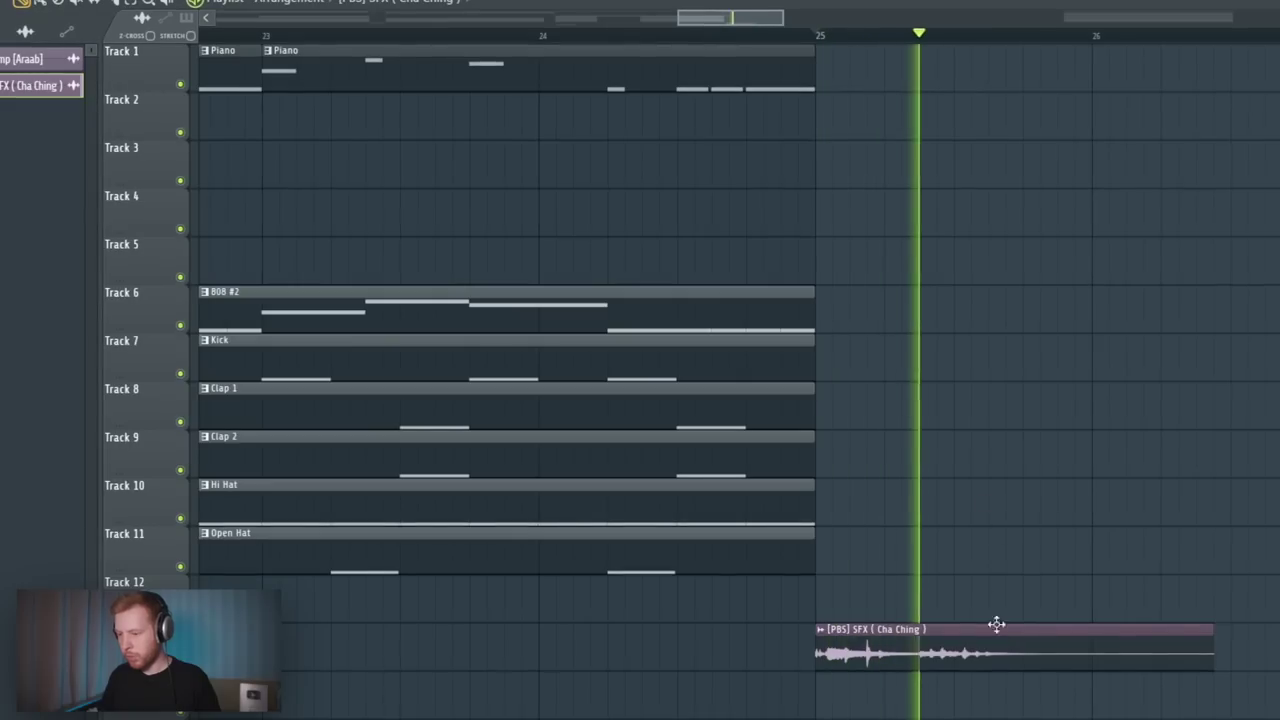
# Offset the stereo delay of the Cha Ching audio clip at bar 25 and shorten the sample.
pyautogui.press('space')
pyautogui.doubleClick(995, 650)
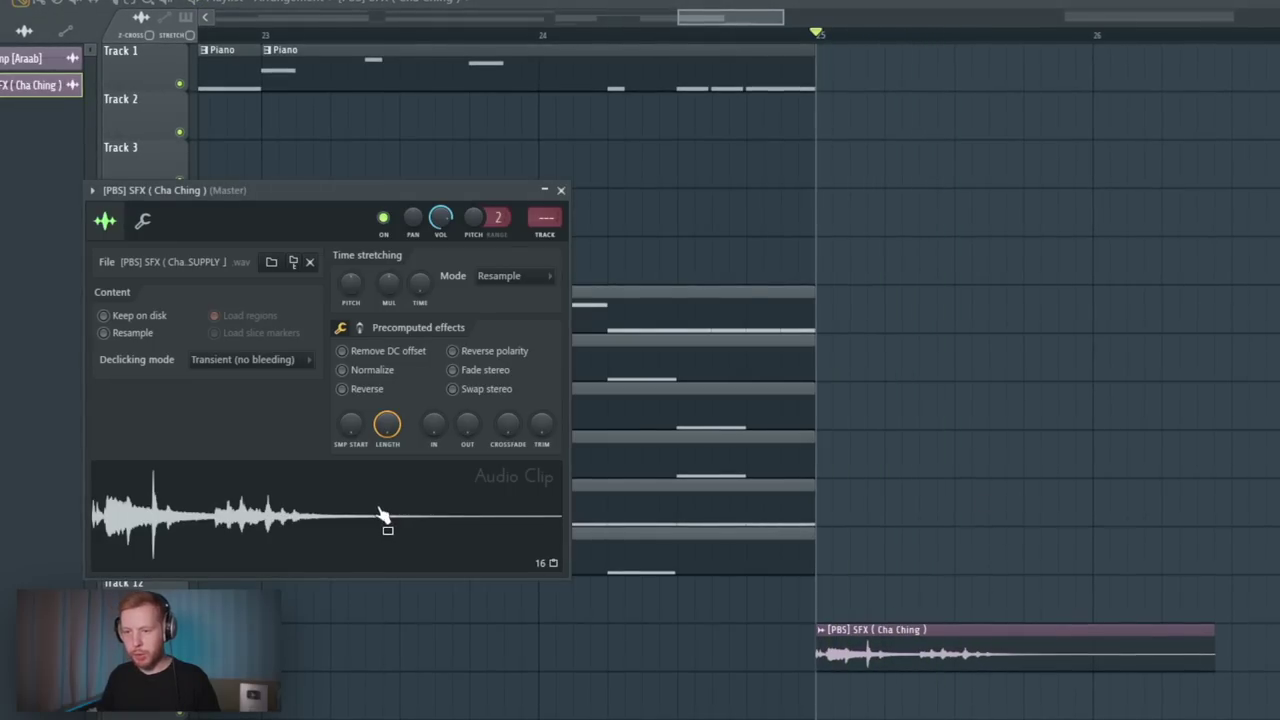
pyautogui.click(359, 329)
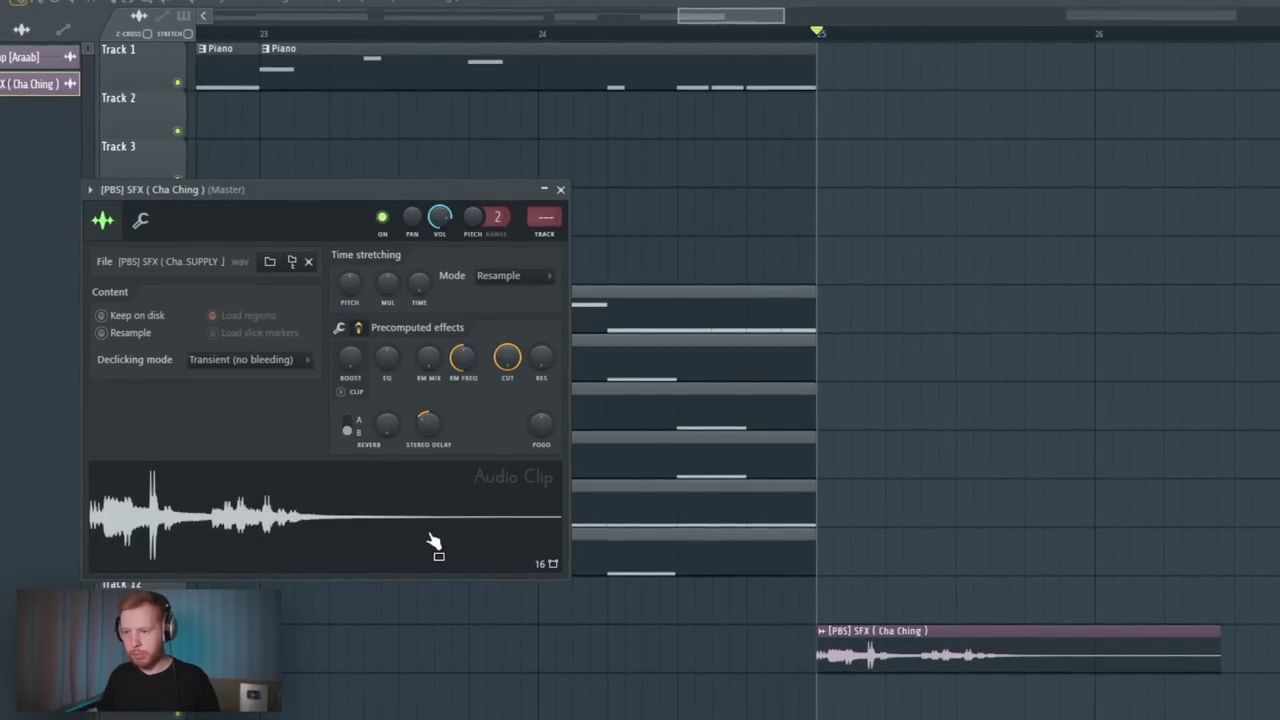
pyautogui.click(338, 327)
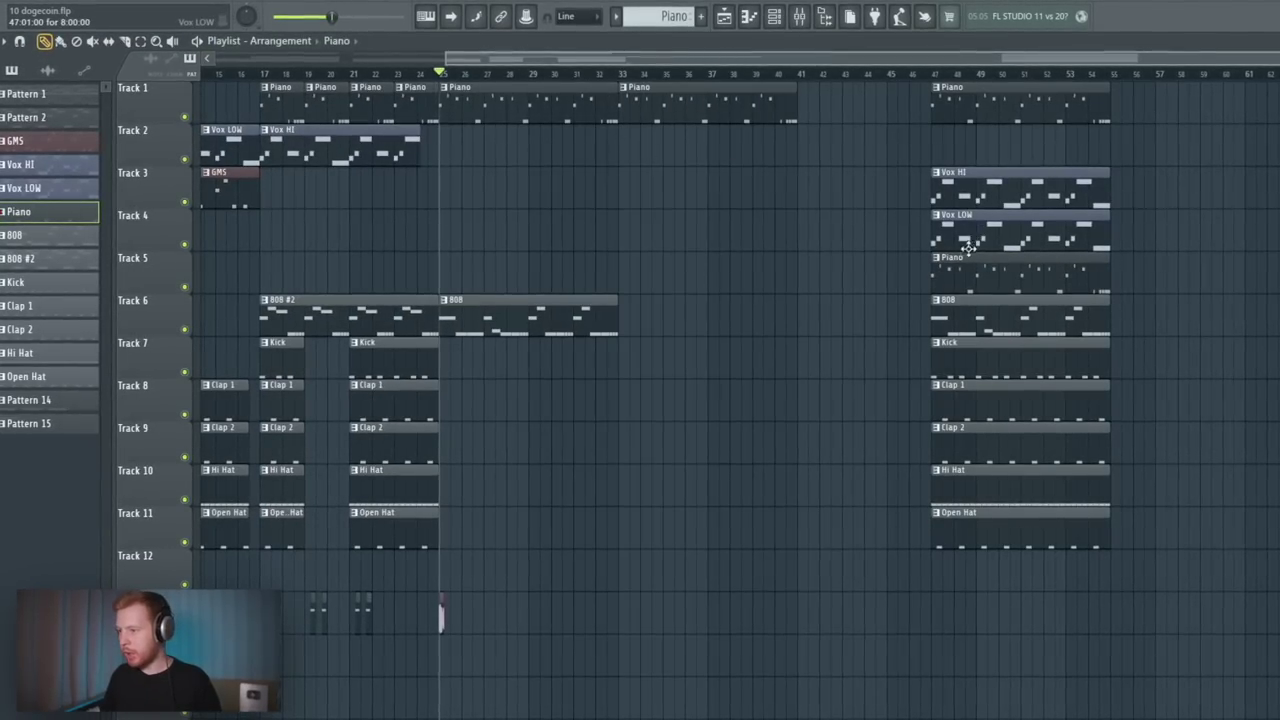
# Place Vox HI on Track 2, 808 on Track 6 and the kick, clap and hat clips below it from bar 33 to 41.
pyautogui.moveTo(993, 190); pyautogui.dragTo(689, 187)
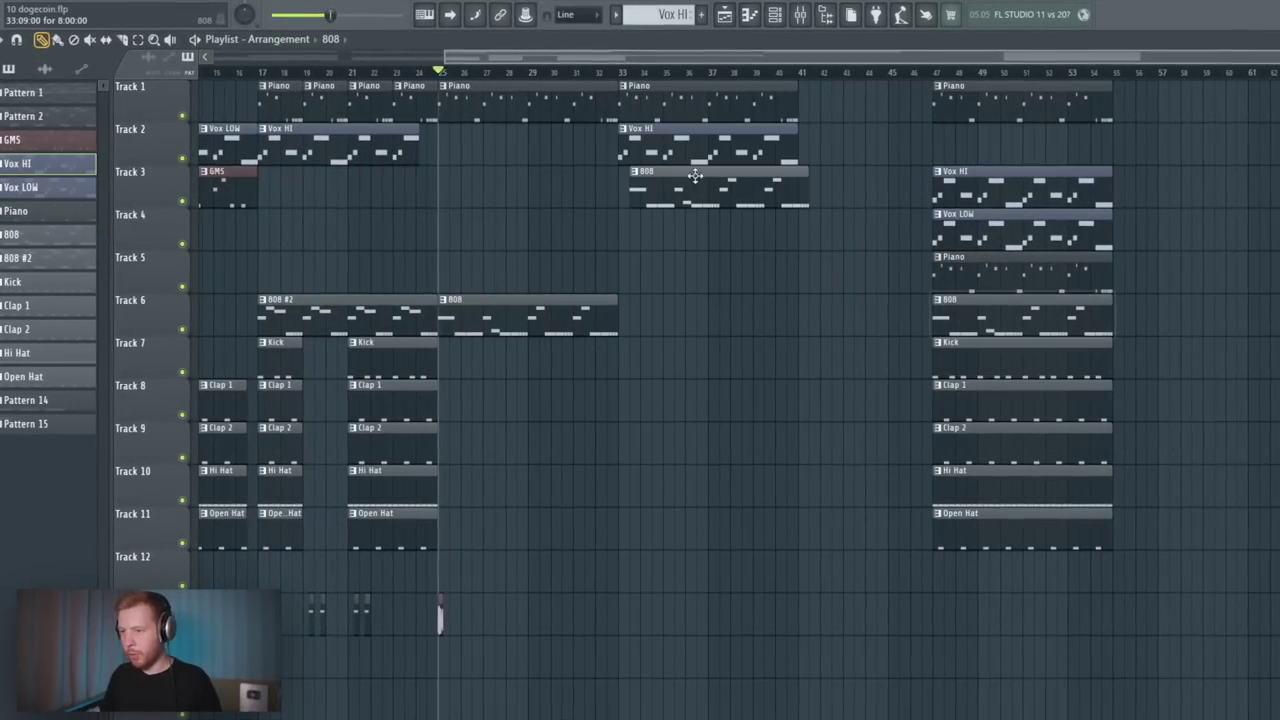
pyautogui.moveTo(694, 175); pyautogui.dragTo(689, 340)
pyautogui.moveTo(1118, 552); pyautogui.dragTo(934, 357)
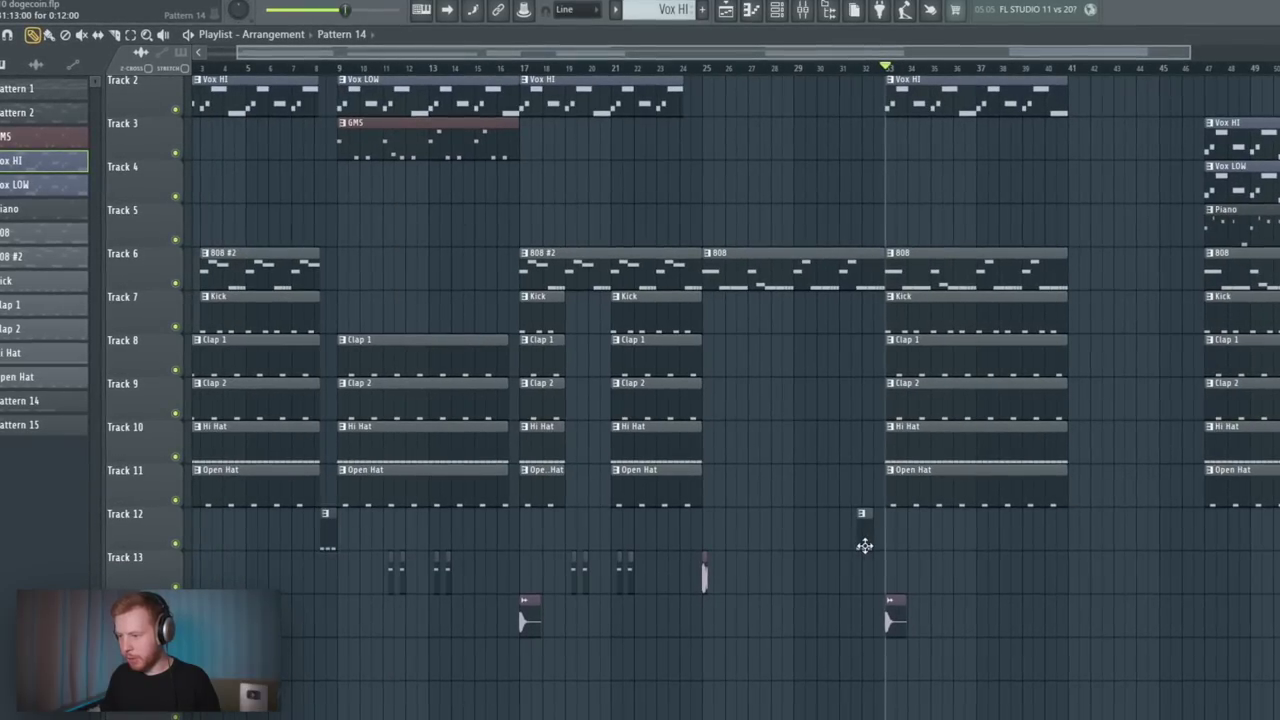
# Slice the bar 33 clips, clear the section from mid-bar 34 to bar 37, and cut off a quarter-bar segment starting at bar 37.
pyautogui.press('space')
pyautogui.scroll(5, 965, 600)
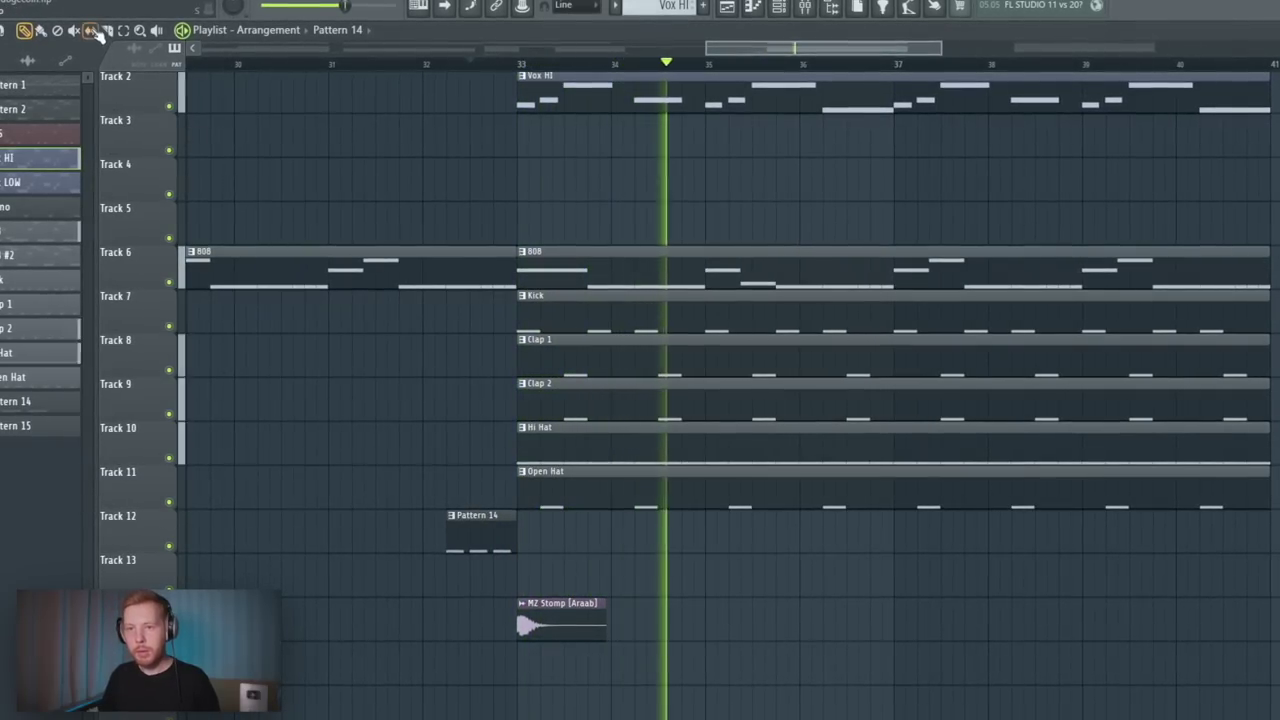
pyautogui.press('space')
pyautogui.press('c')
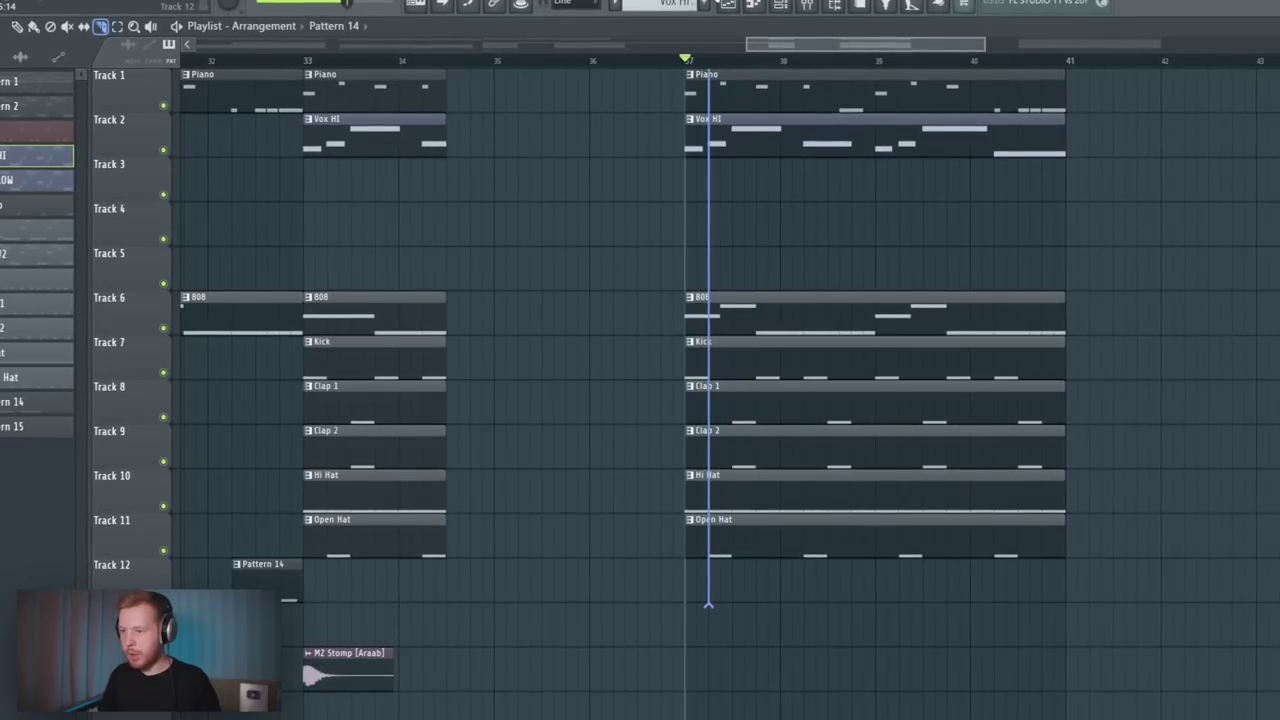
pyautogui.moveTo(708, 604); pyautogui.dragTo(708, 604)
pyautogui.press('space')
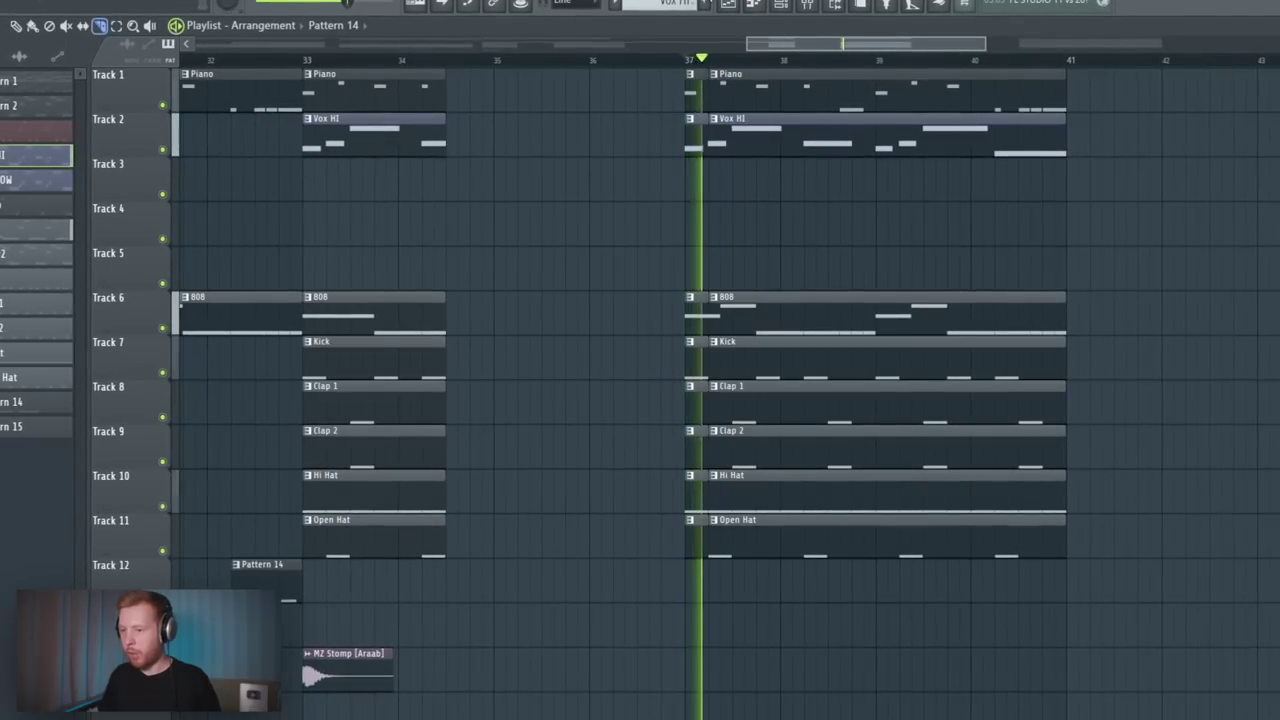
pyautogui.press('space')
# Copy the quarter-bar slices on all tracks twice in front of bar 37 to make a stutter, and play it back.
pyautogui.moveTo(752, 103); pyautogui.dragTo(681, 103)
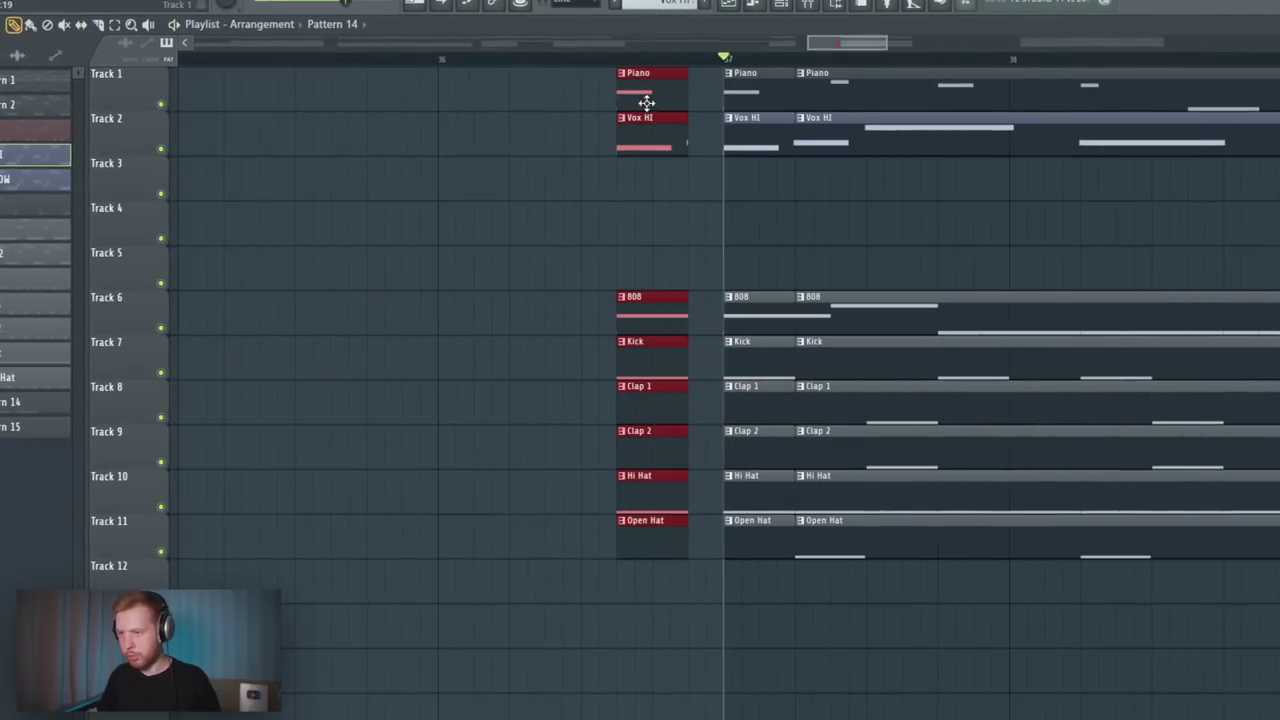
pyautogui.moveTo(654, 76); pyautogui.dragTo(582, 76)
pyautogui.press('space')
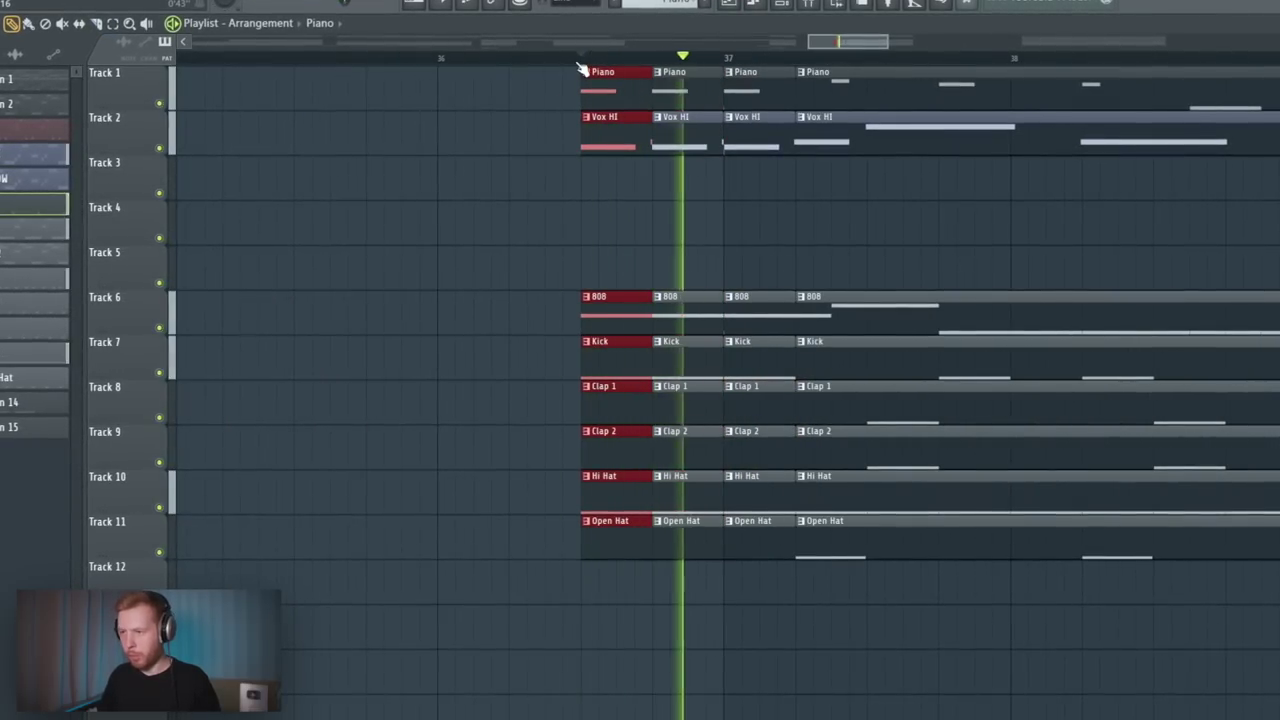
pyautogui.press('space')
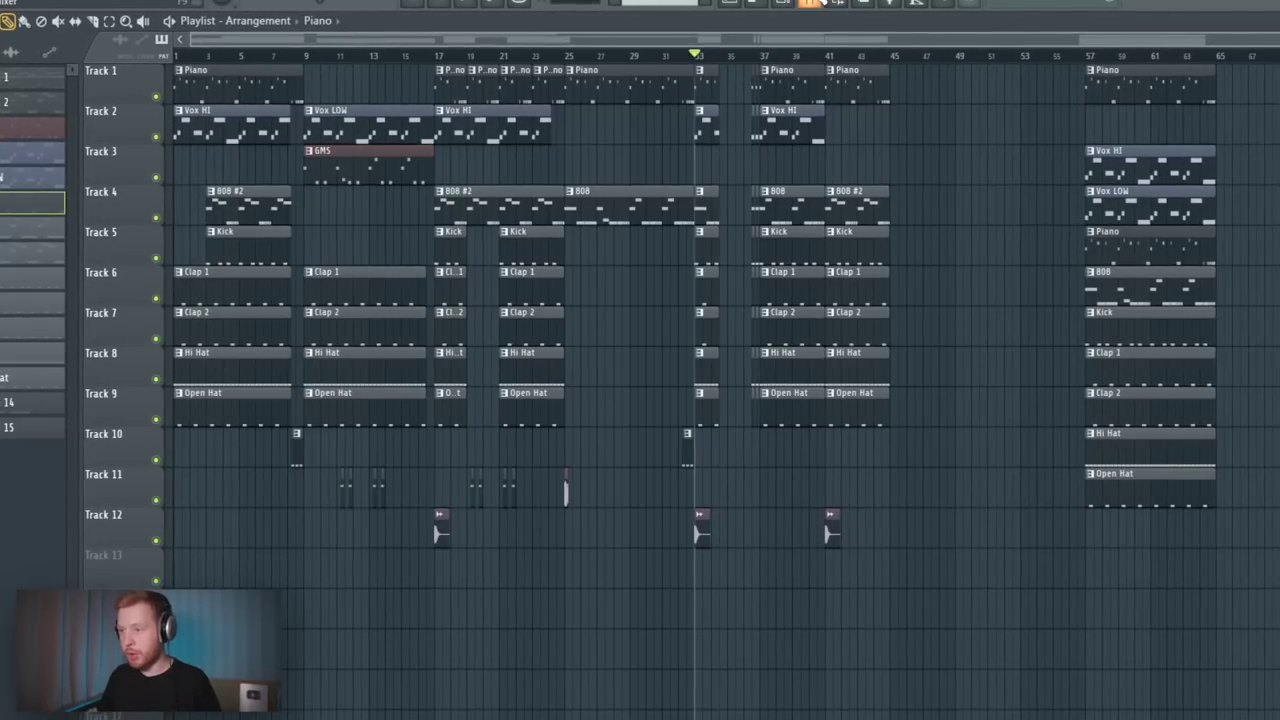
# Load kHs Tape Stop on the Master mixer track and set its stop time to 602 ms.
pyautogui.click(817, 3)
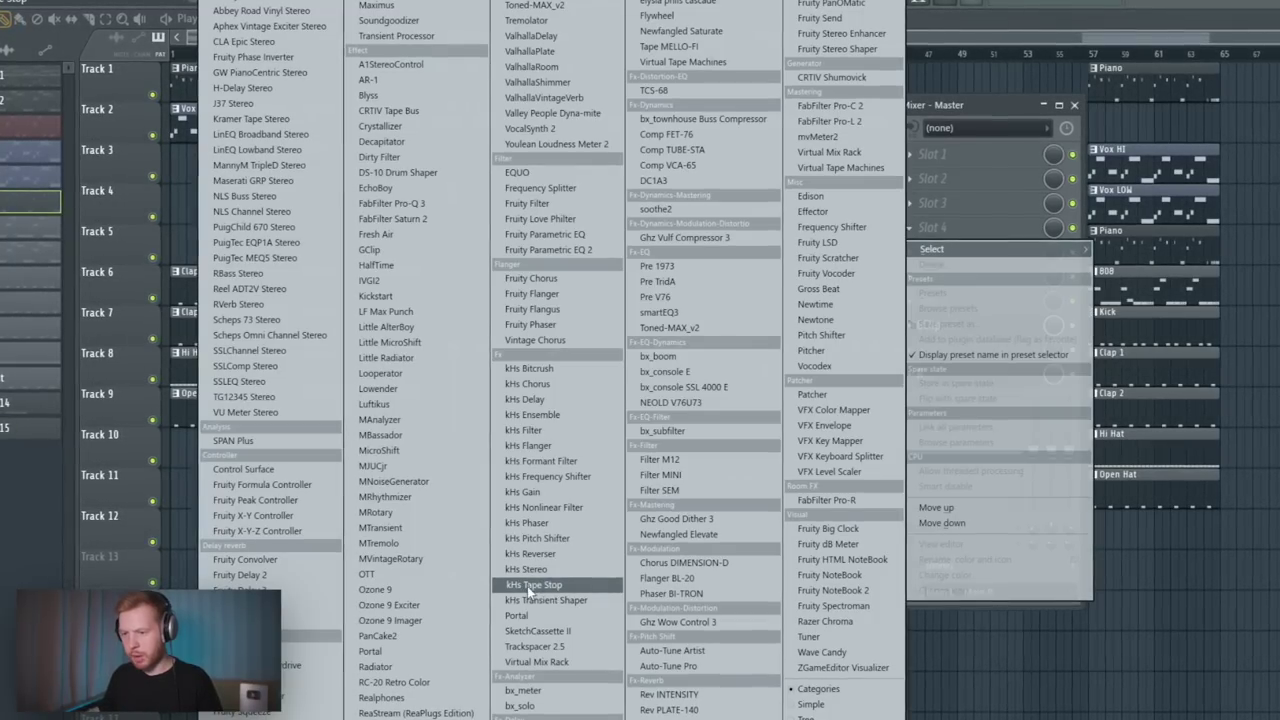
pyautogui.click(554, 587)
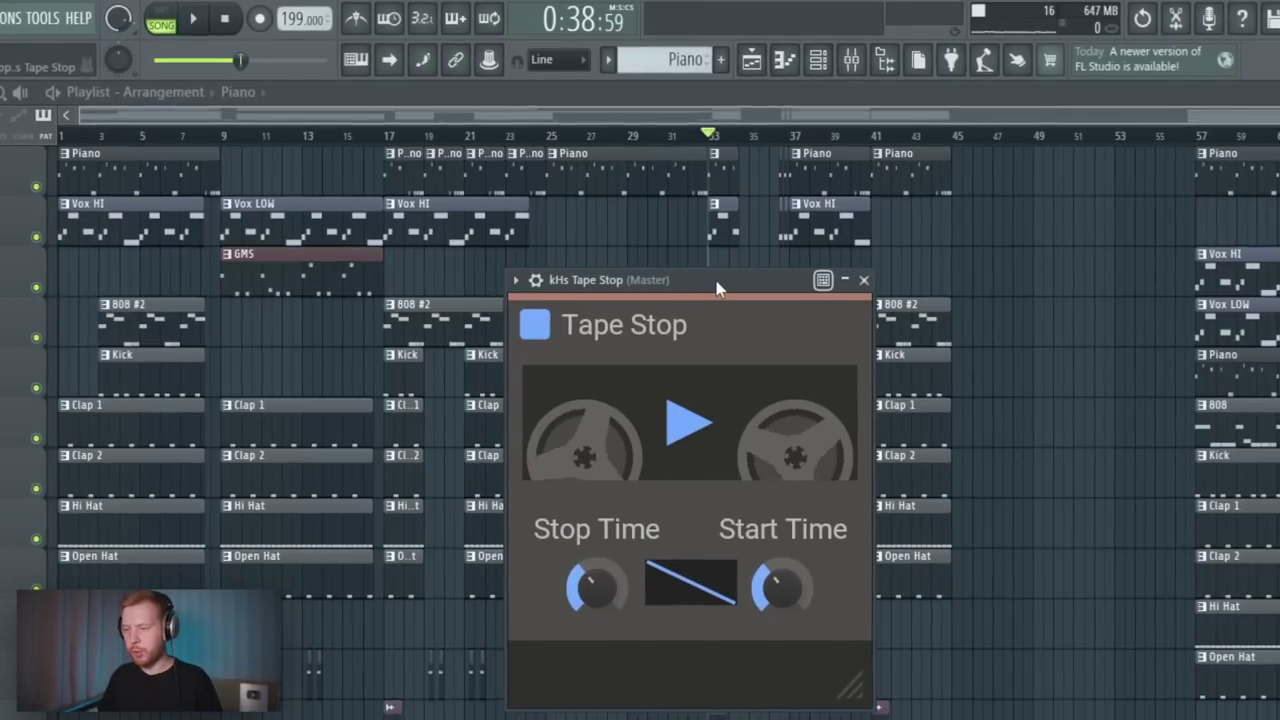
pyautogui.moveTo(596, 604); pyautogui.dragTo(596, 533)
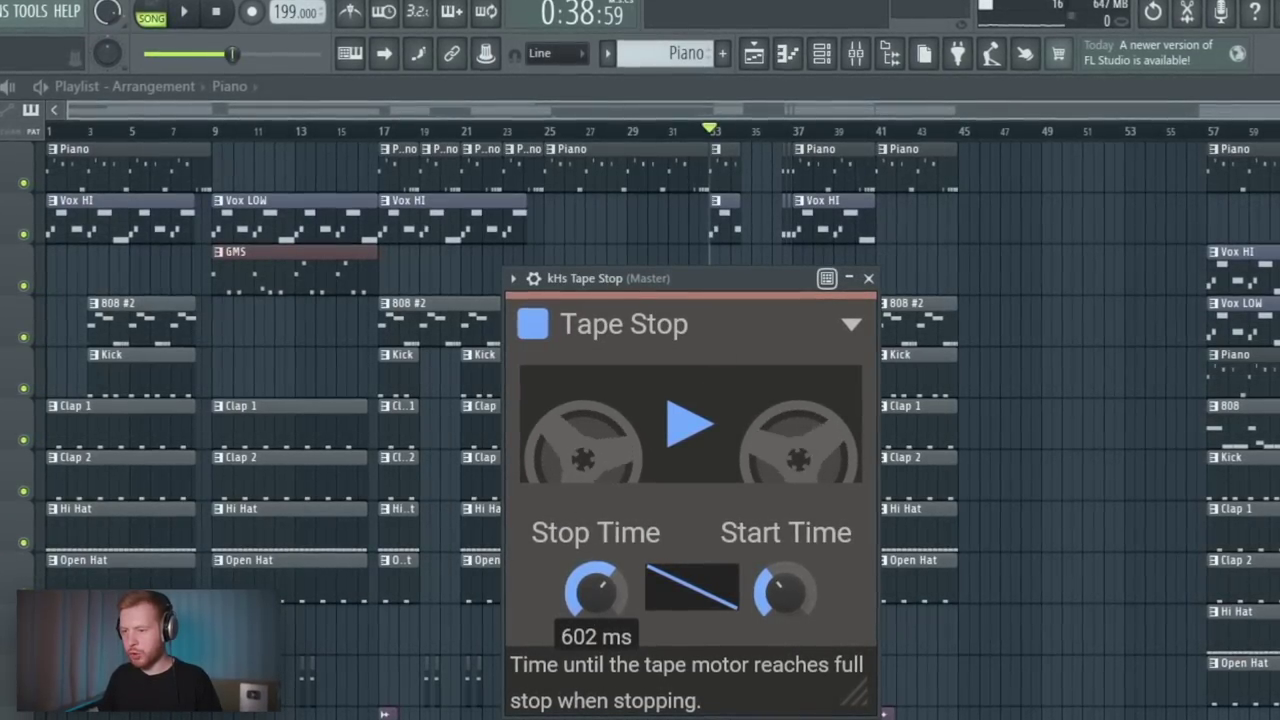
# Toggle the Tape Stop play control and create an automation clip for it in the playlist.
pyautogui.click(488, 55)
pyautogui.click(692, 426)
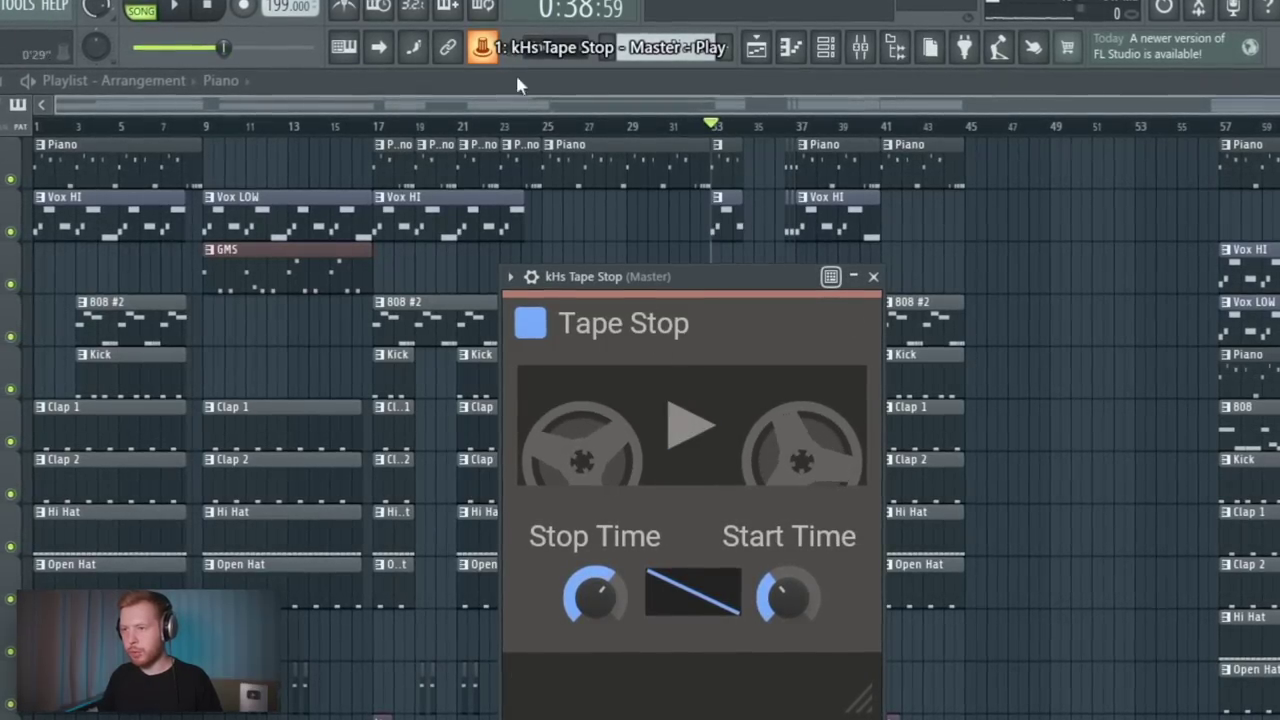
pyautogui.rightClick(491, 52)
pyautogui.click(593, 172)
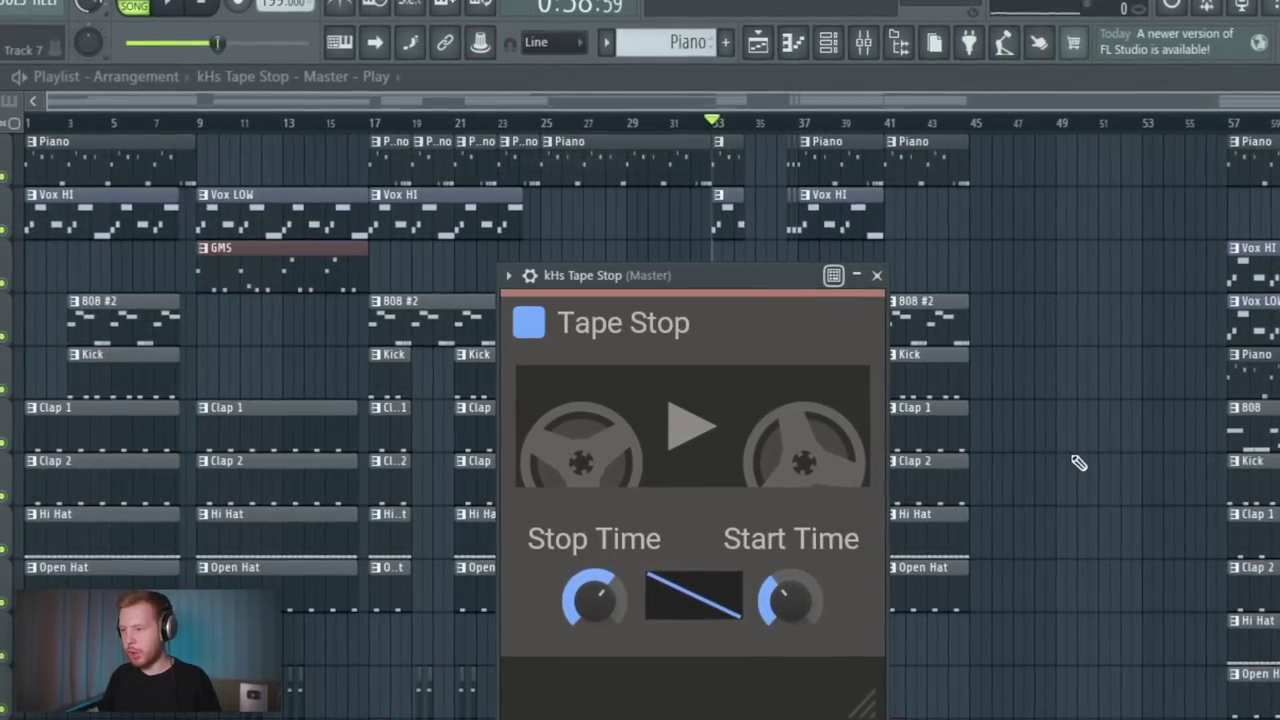
# Drop the Tape Stop automation to minimum at mid-bar 34, raise it back at mid-bar 35, and play the section.
pyautogui.scroll(8, 753, 634)
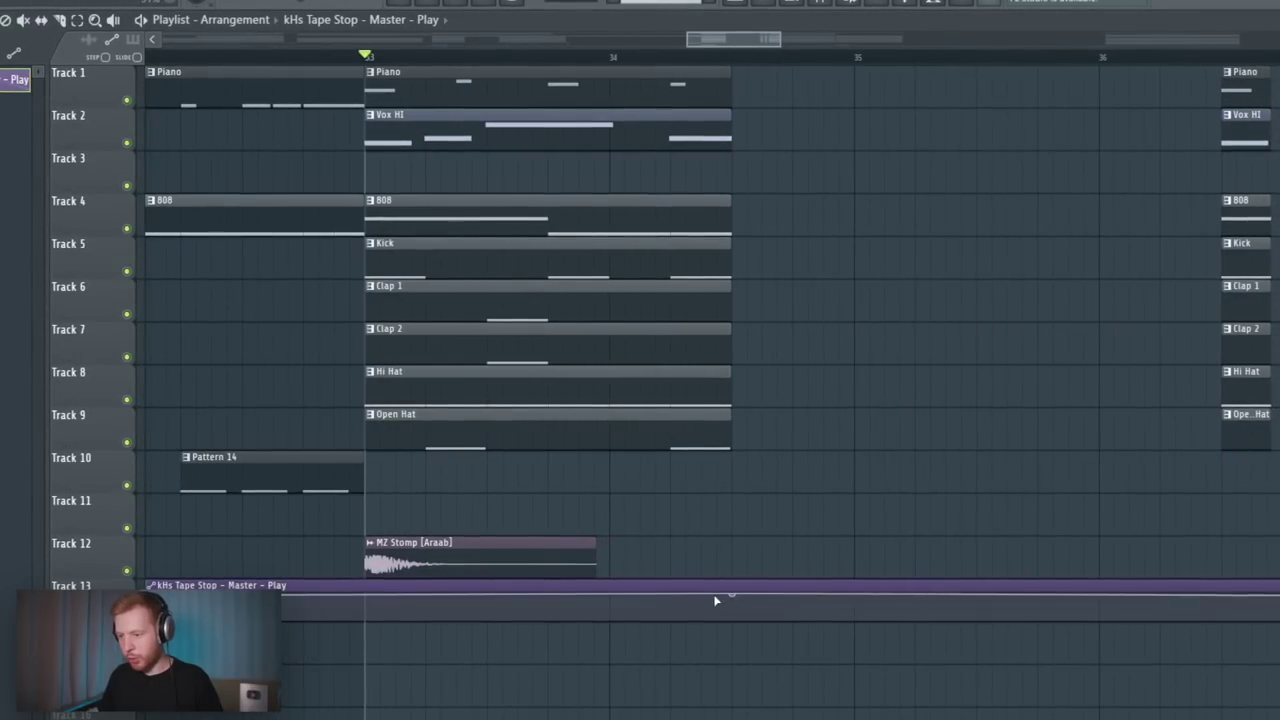
pyautogui.moveTo(732, 596); pyautogui.dragTo(735, 614)
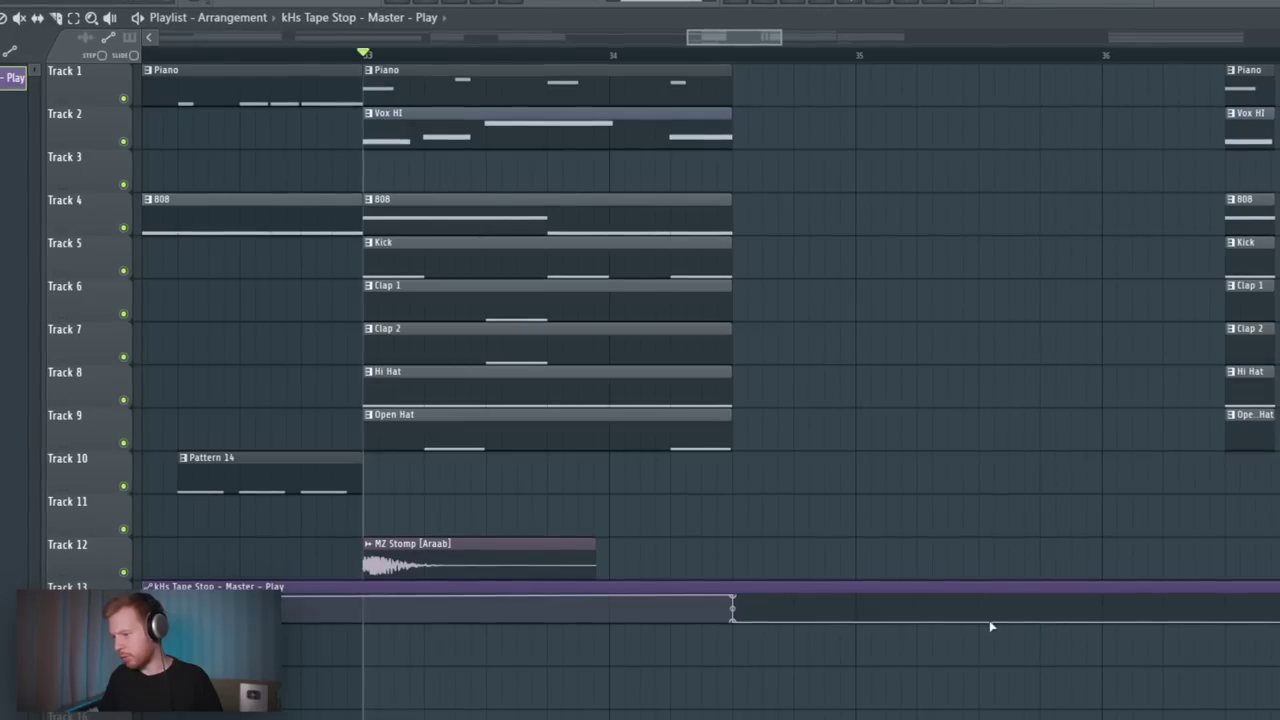
pyautogui.moveTo(980, 616); pyautogui.dragTo(980, 597)
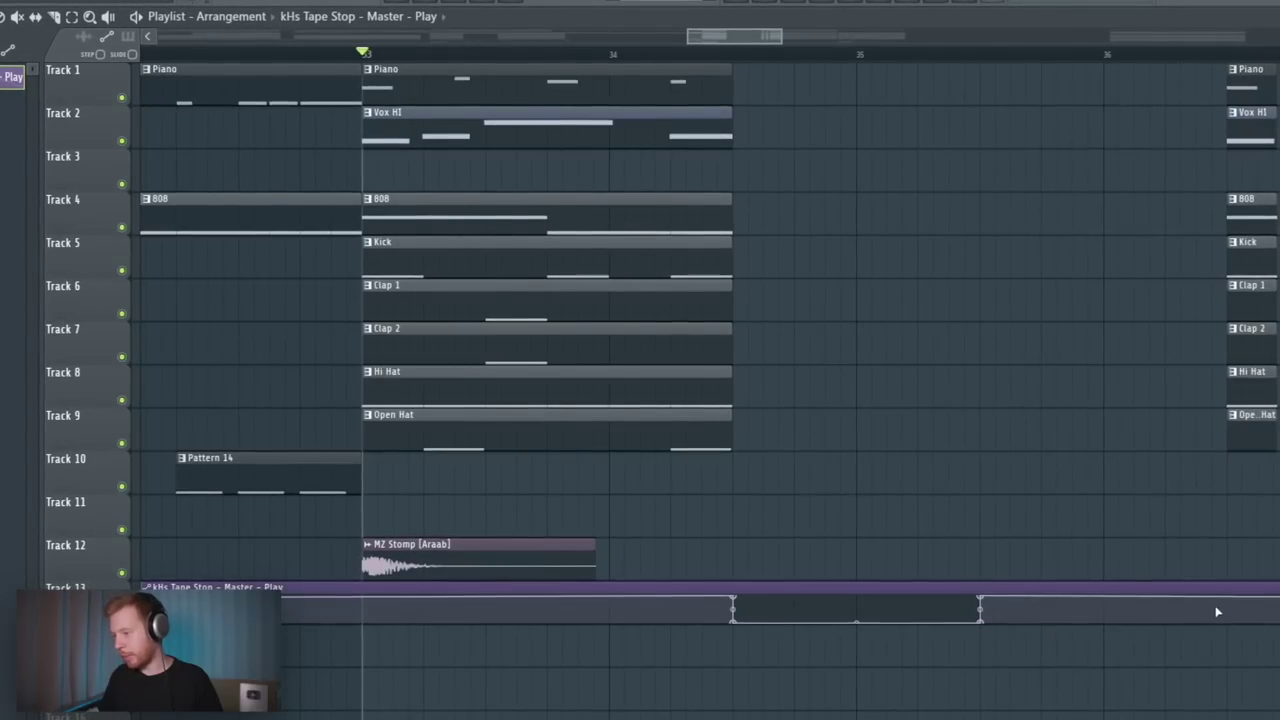
pyautogui.scroll(-8, 1217, 611)
pyautogui.moveTo(1262, 625); pyautogui.dragTo(1210, 540)
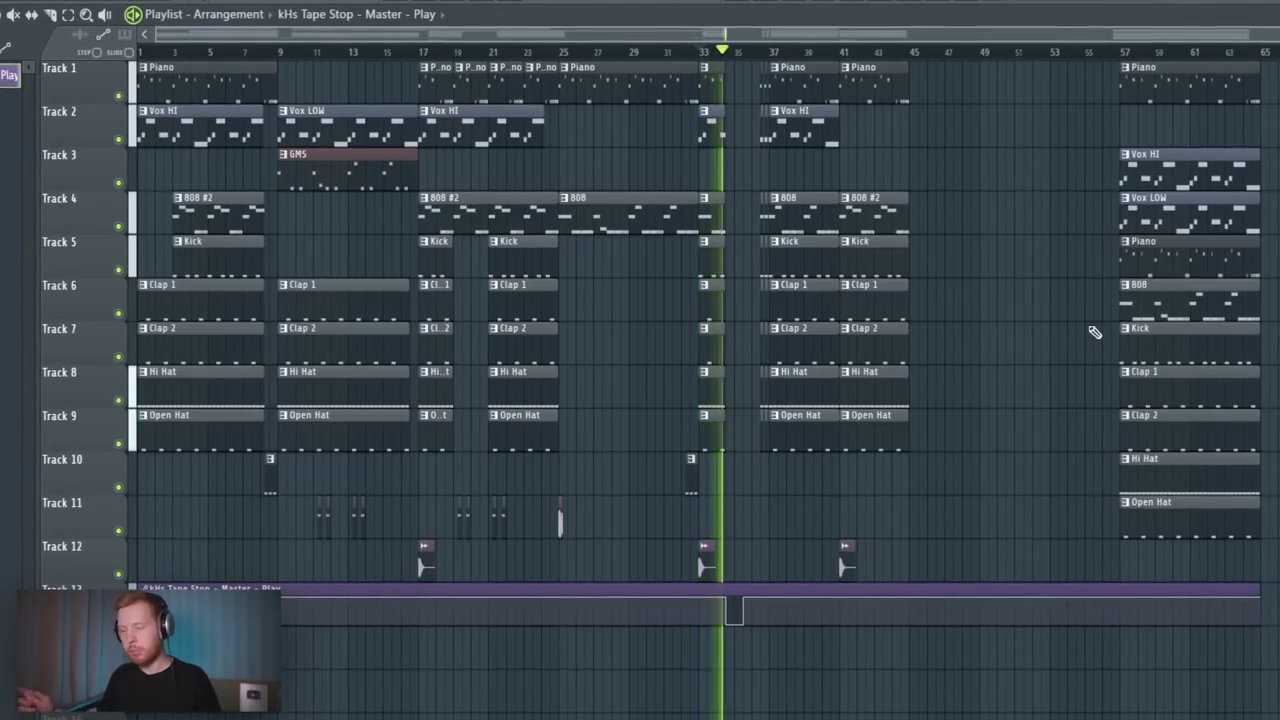
# Extend the bar 33 clips into bar 35 and shift the Tape Stop automation dip to span bars 35 to 36.
pyautogui.scroll(10, 775, 560)
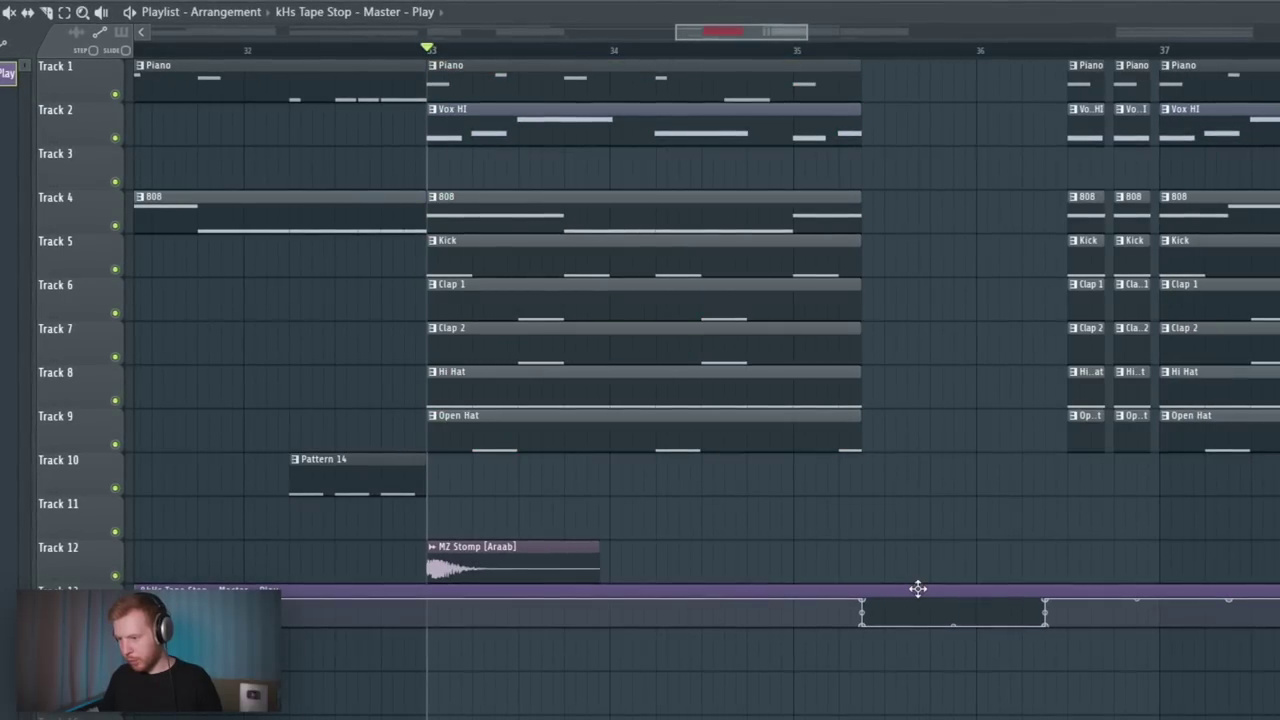
pyautogui.moveTo(857, 589); pyautogui.dragTo(846, 589)
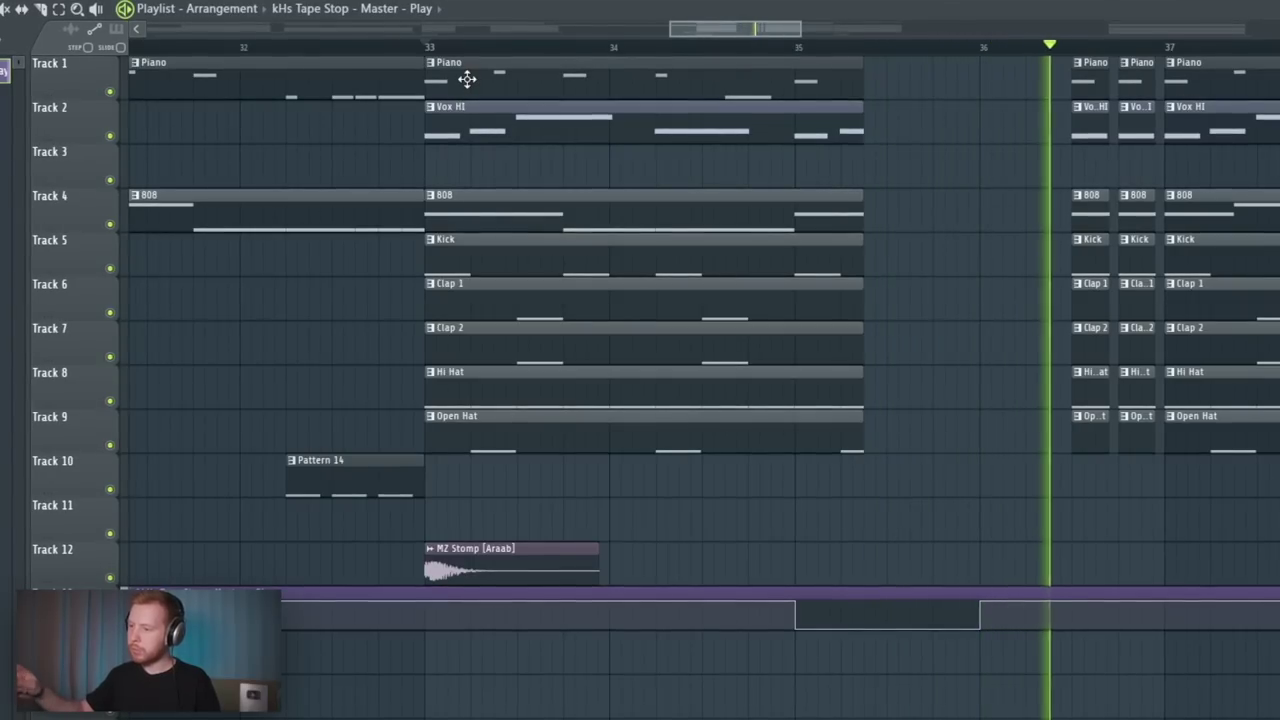
pyautogui.scroll(-3, 562, 226)
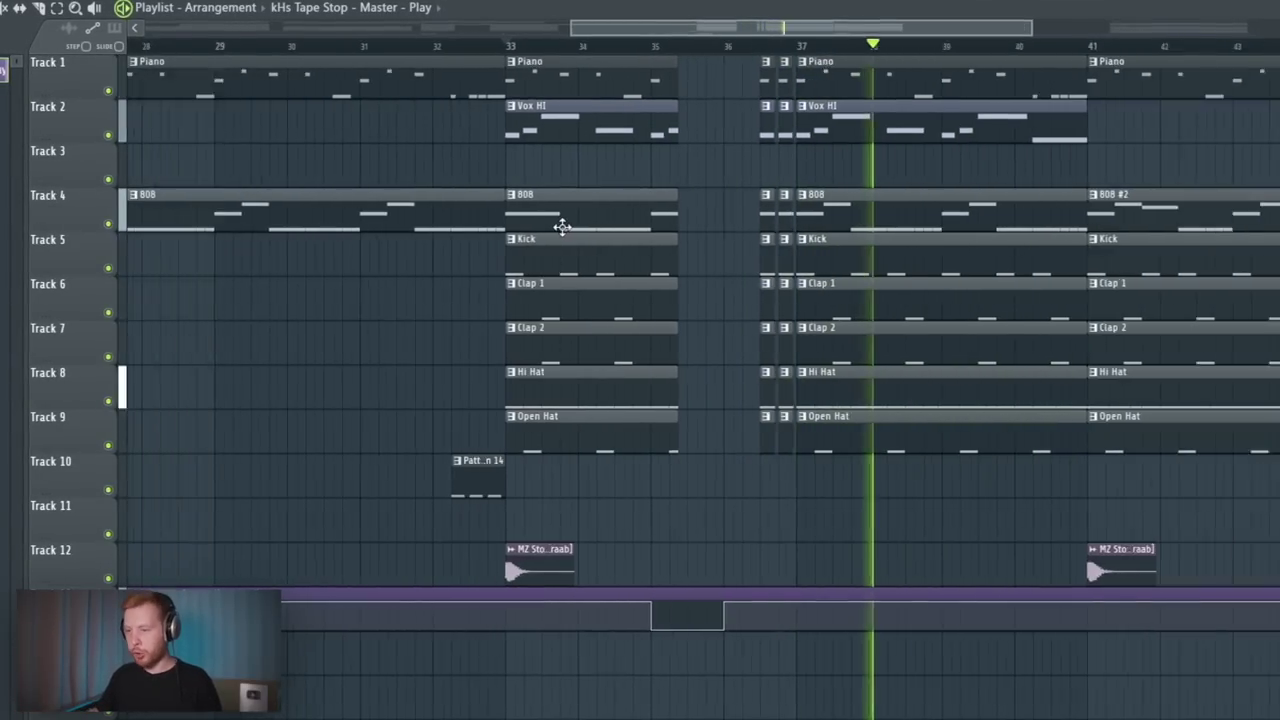
# Place the sliced Vox LOW clips on Track 3 and move them to start at bar 49.
pyautogui.scroll(-4, 570, 236)
pyautogui.scroll(2, 1069, 431)
pyautogui.moveTo(1208, 199); pyautogui.dragTo(819, 126)
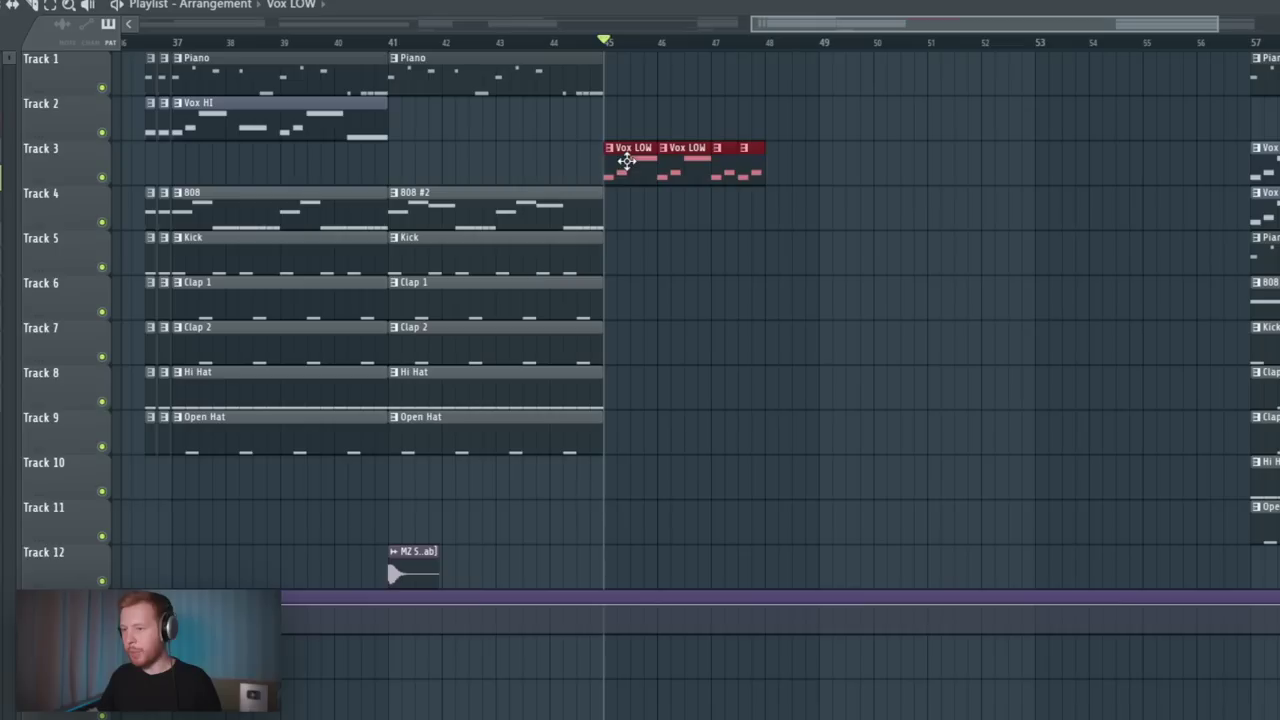
pyautogui.moveTo(626, 160); pyautogui.dragTo(851, 172)
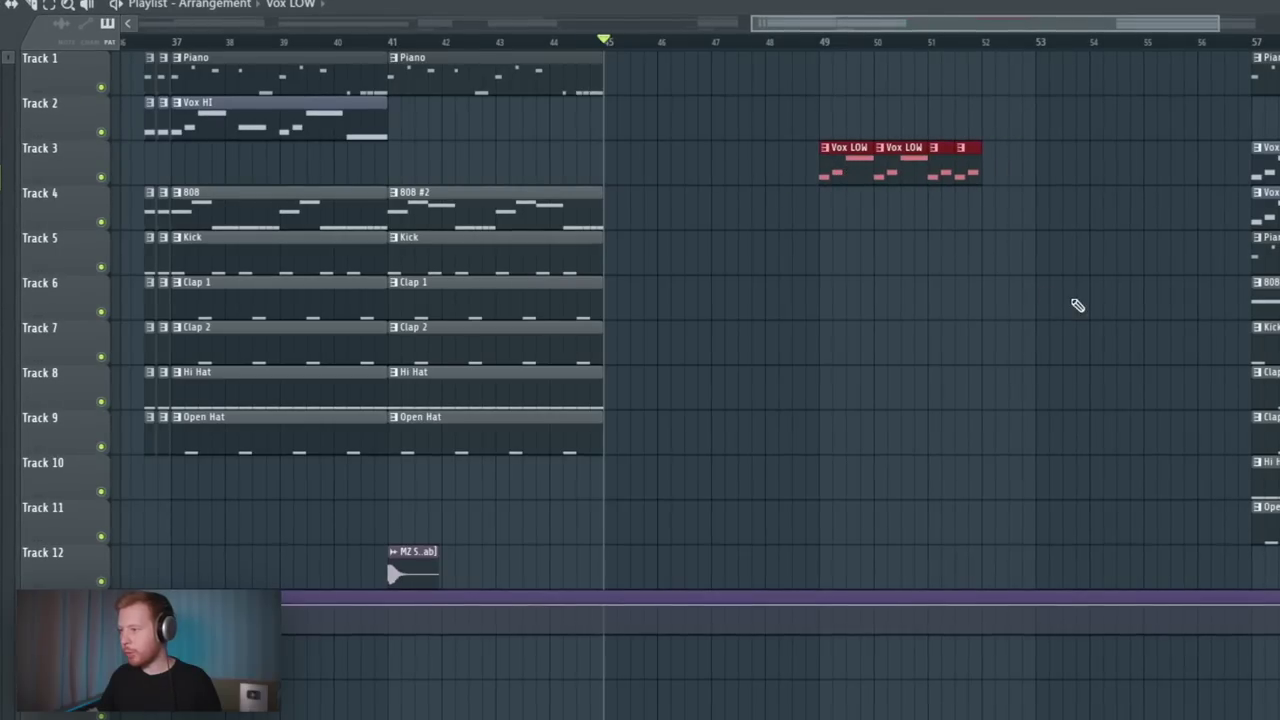
# Play from bar 41 and lay out short stutter slices of the Piano, 808 and drum clips across bars 45 to 48.
pyautogui.hscroll(5, 1077, 305)
pyautogui.hscroll(-6, 780, 312)
pyautogui.click(444, 42)
pyautogui.press('space')
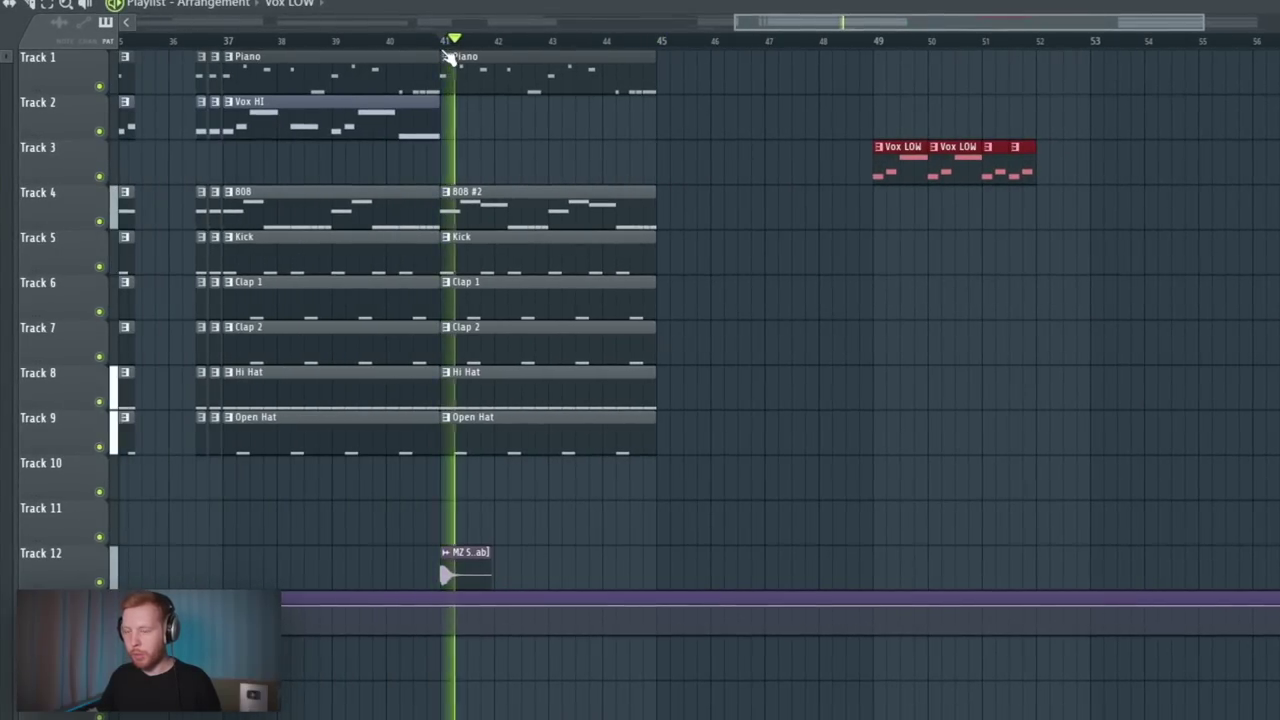
pyautogui.press('space')
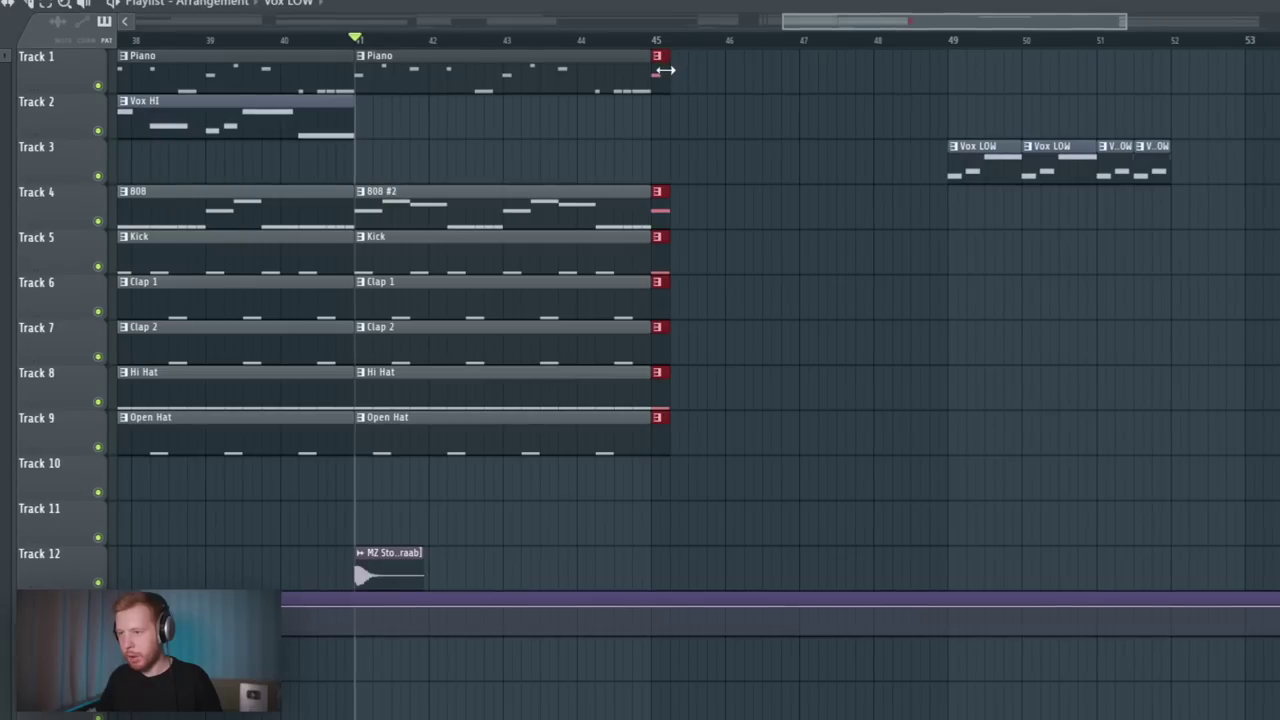
pyautogui.moveTo(665, 76); pyautogui.dragTo(843, 86)
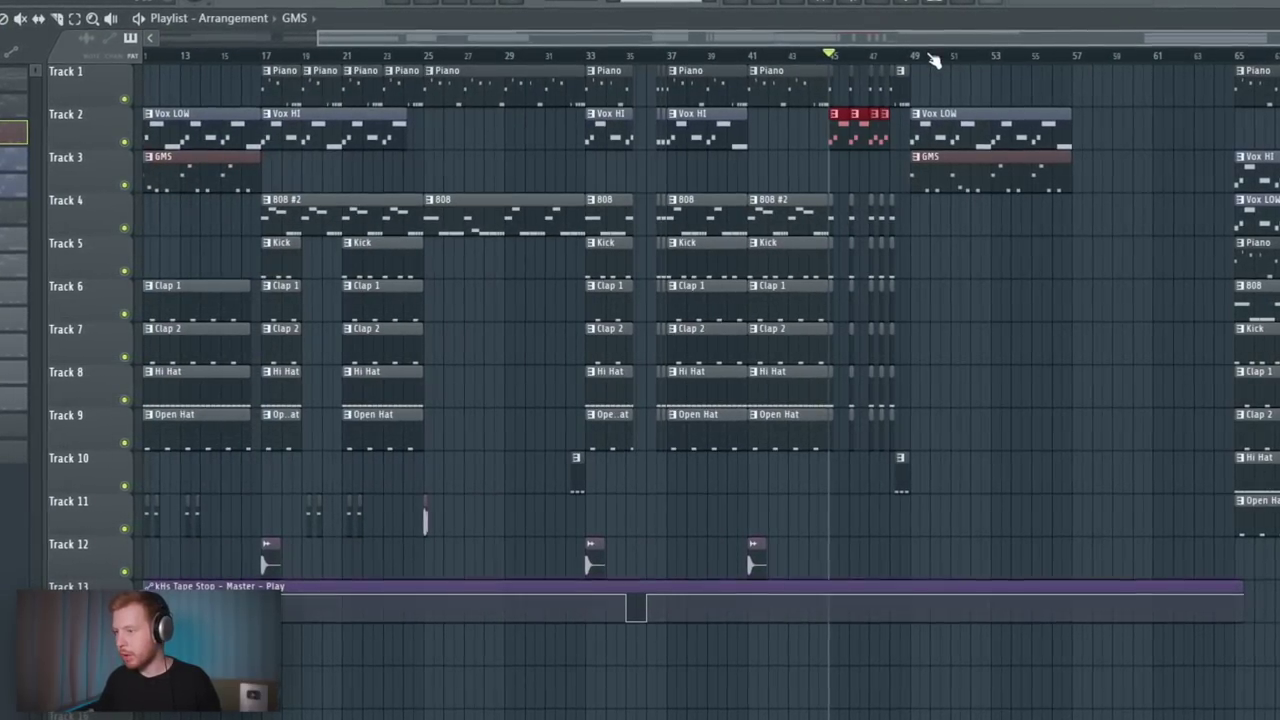
# Copy the Clap 1, Clap 2, Hi Hat and Open Hat clips to bar 49 on Tracks 6 to 9 and play from there.
pyautogui.click(920, 57)
pyautogui.press('space')
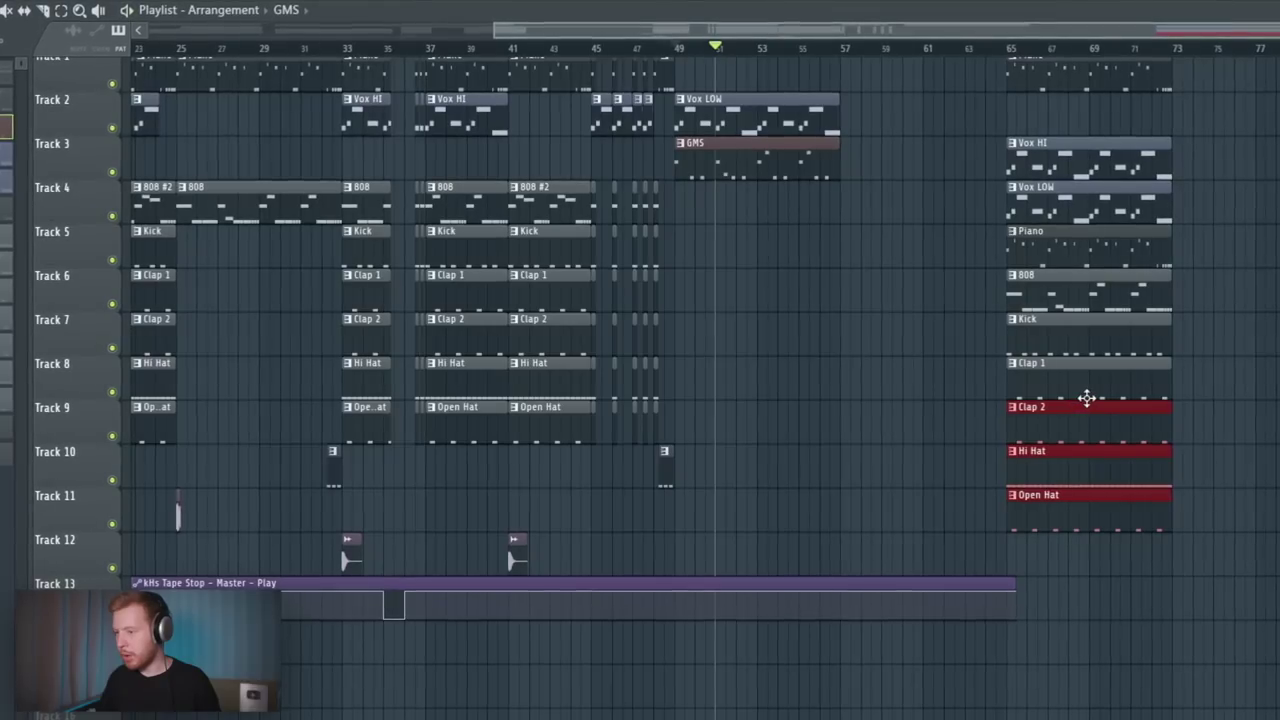
pyautogui.moveTo(1249, 571); pyautogui.dragTo(734, 300)
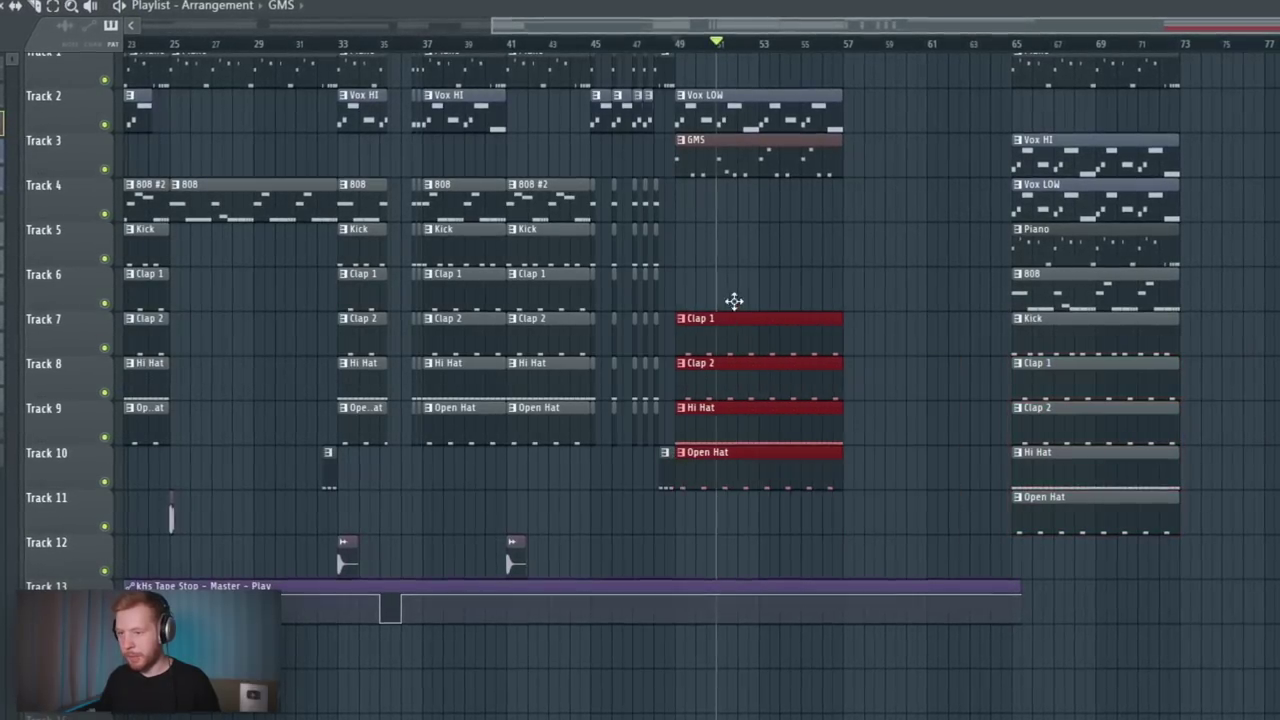
pyautogui.moveTo(734, 301); pyautogui.dragTo(734, 292)
pyautogui.click(683, 43)
pyautogui.press('space')
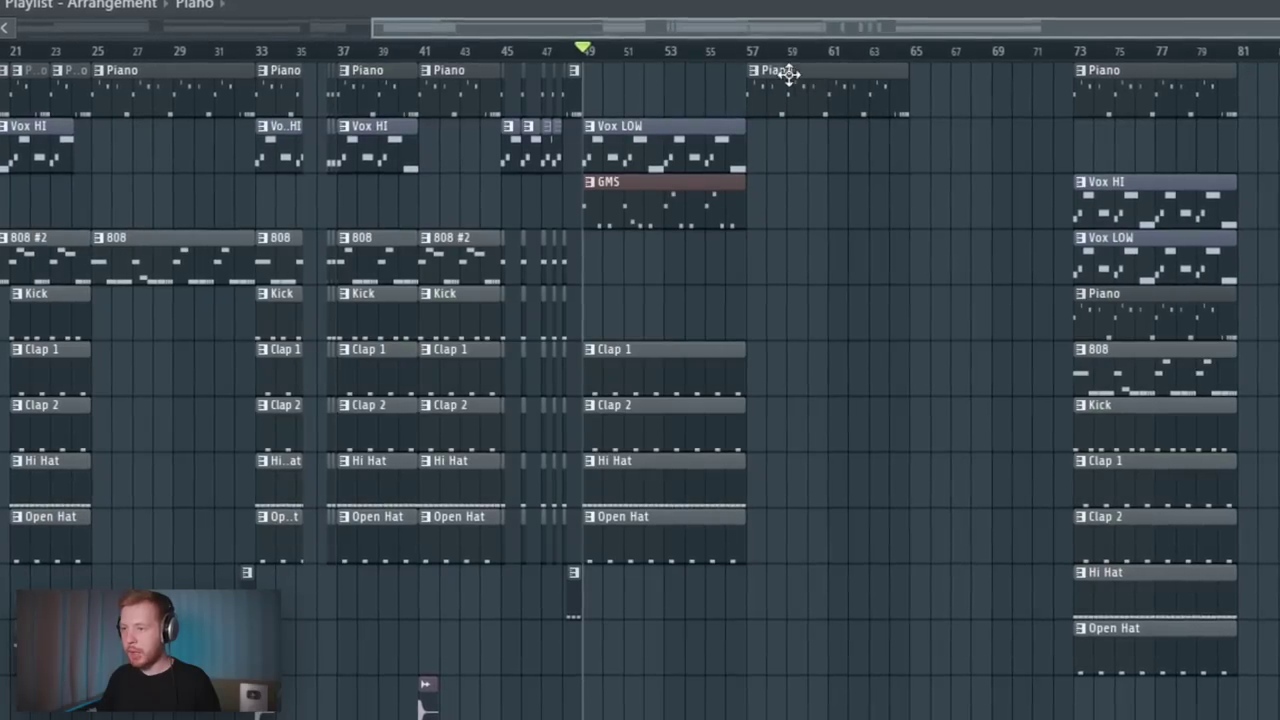
# Place a Clap 1 clip on Track 6 at bar 57, make it unique and open its pattern.
pyautogui.click(753, 48)
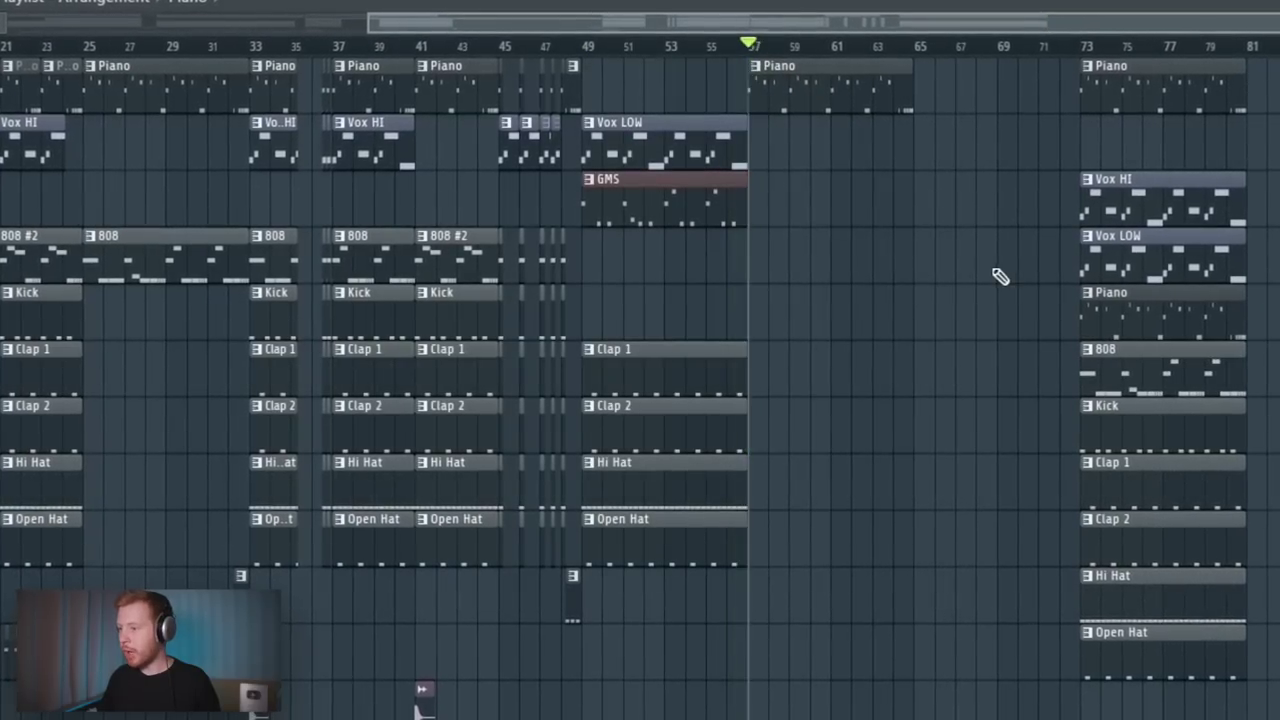
pyautogui.click(757, 349)
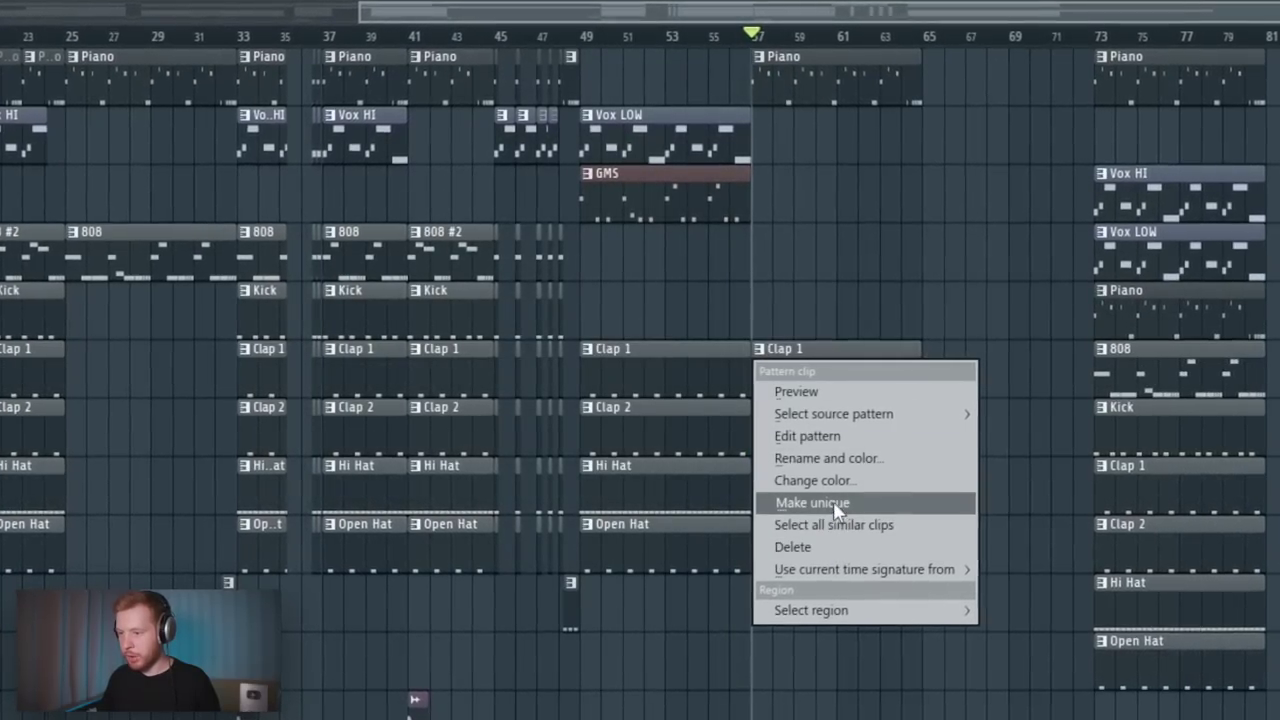
pyautogui.click(812, 503)
pyautogui.click(814, 352)
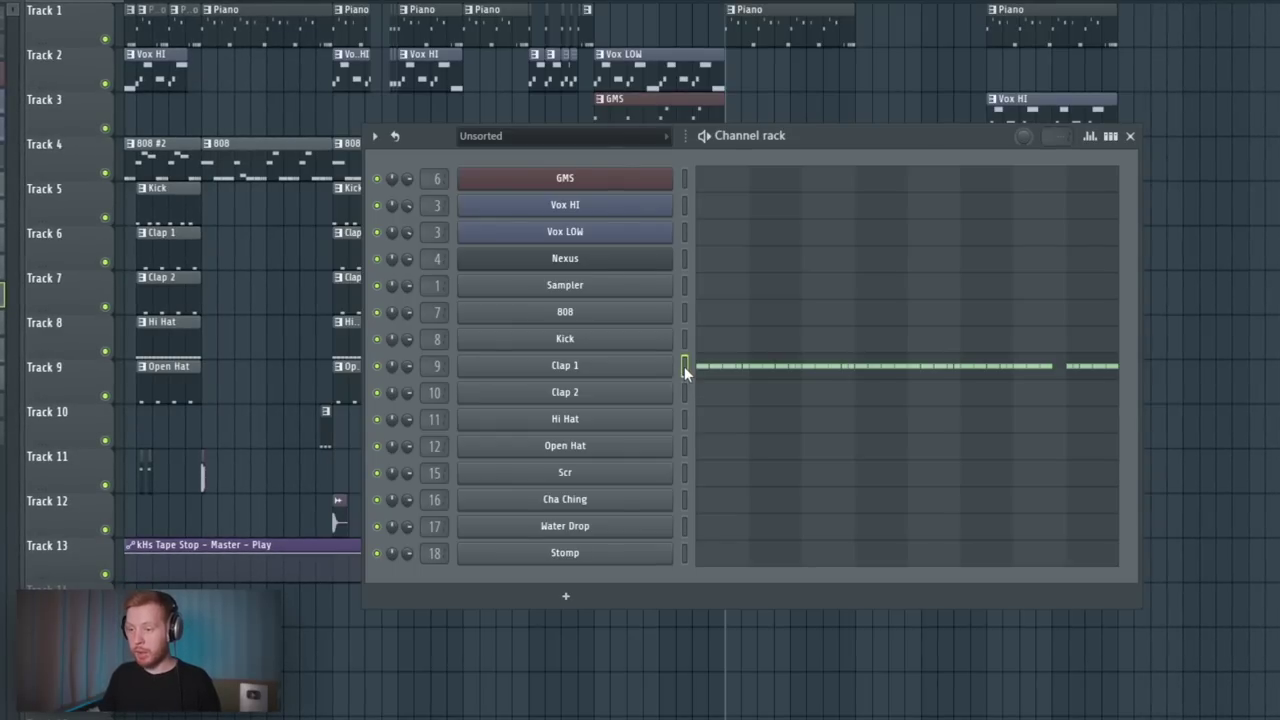
# Paste the copied C5 clap notes into the Clap 2 channel and select all of them in the piano roll.
pyautogui.click(684, 367)
pyautogui.click(684, 367)
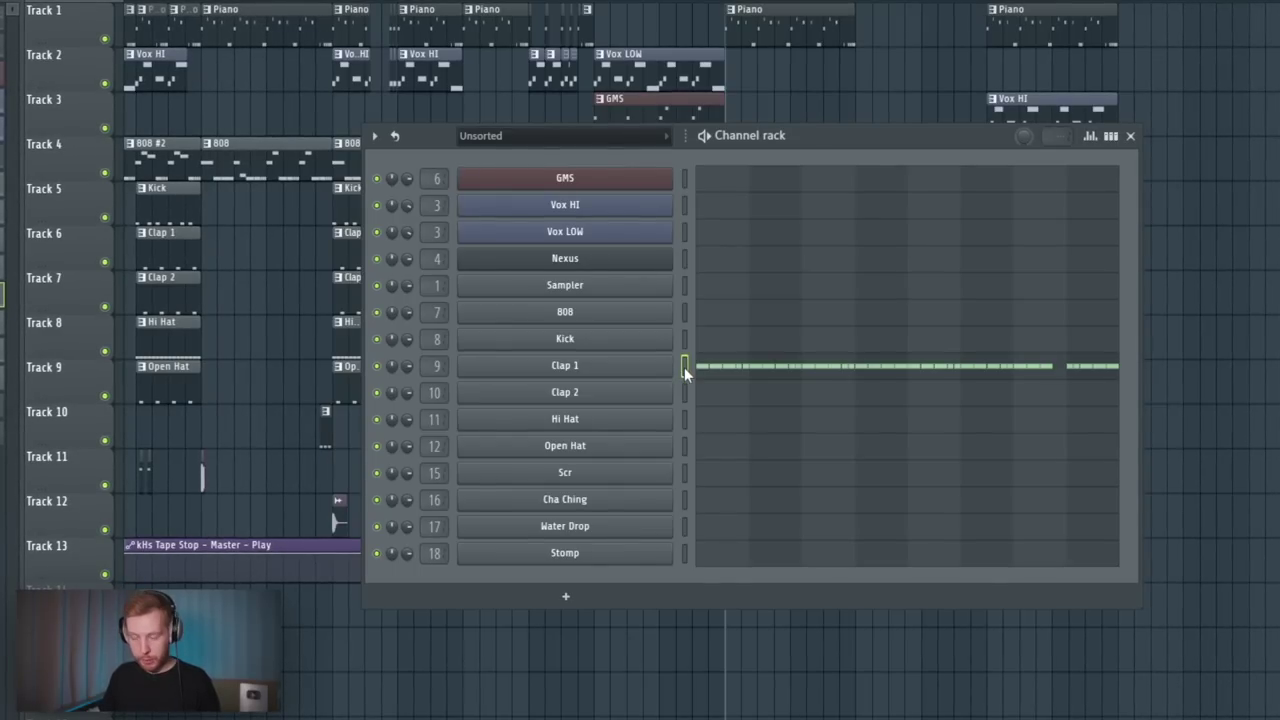
pyautogui.click(684, 393)
pyautogui.hotkey('ctrl', 'v')
pyautogui.click(800, 396)
pyautogui.moveTo(1101, 244); pyautogui.dragTo(412, 370)
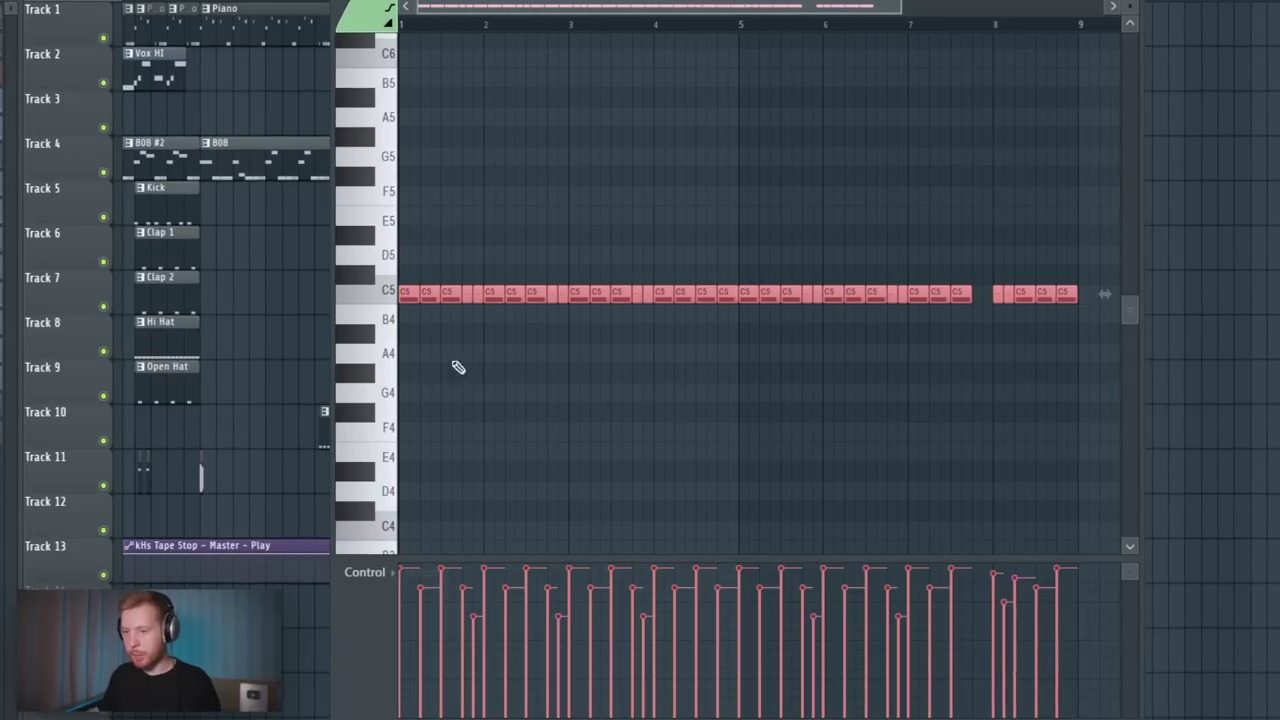
pyautogui.scroll(-4, 537, 349)
# Play the new section from bar 57 and check its clap and open hat clips.
pyautogui.press('space')
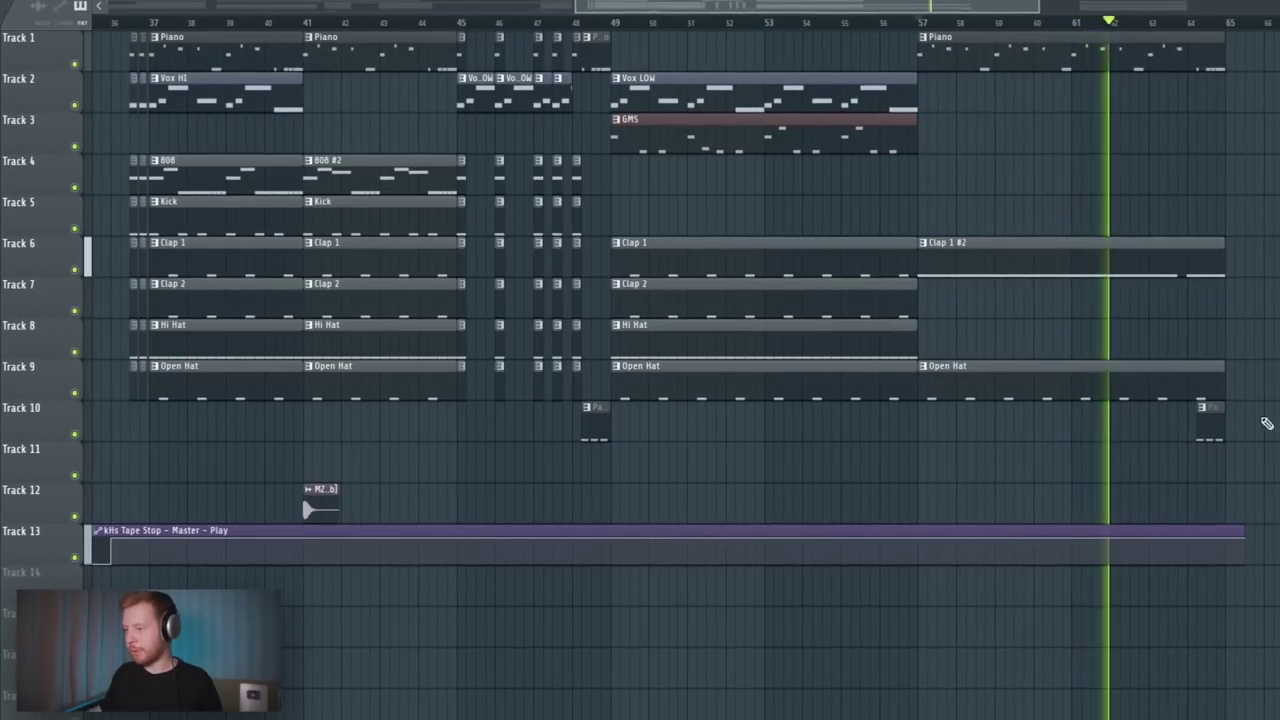
pyautogui.hscroll(3, 924, 313)
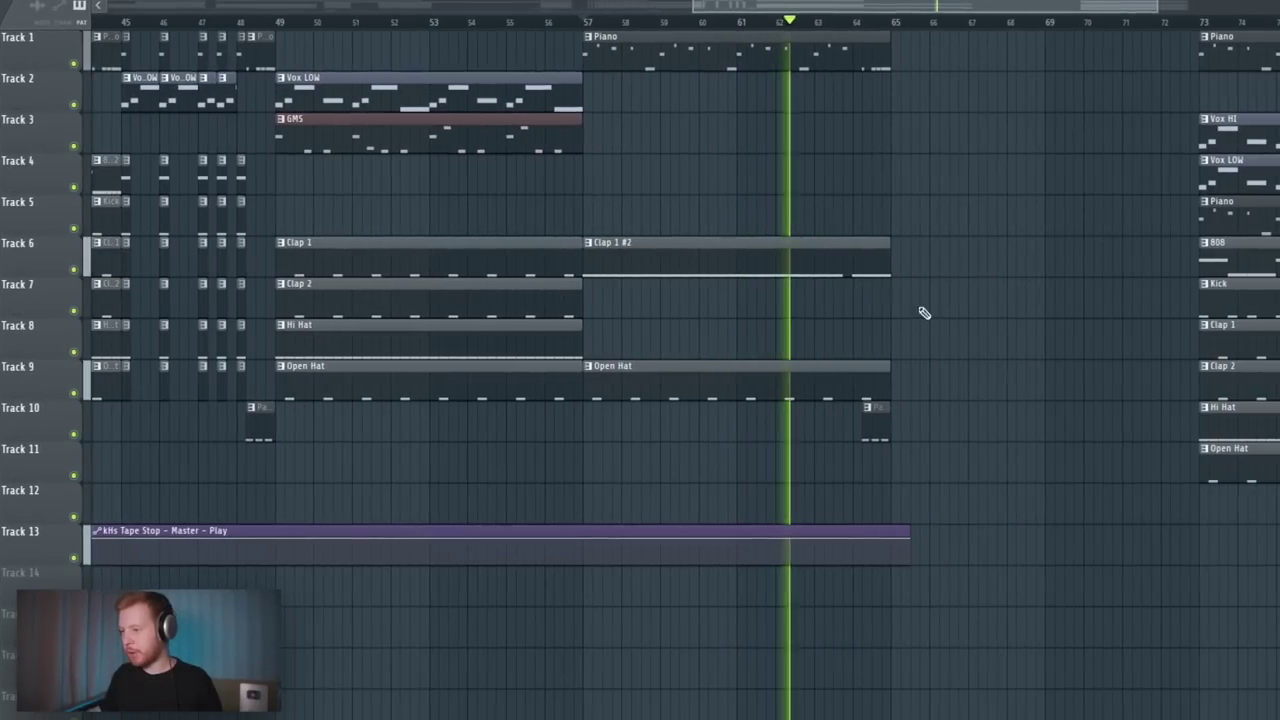
pyautogui.keyDown('ctrl'); pyautogui.moveTo(902, 228); pyautogui.dragTo(851, 375); pyautogui.keyUp('ctrl')
pyautogui.keyDown('ctrl'); pyautogui.click(959, 342); pyautogui.keyUp('ctrl')
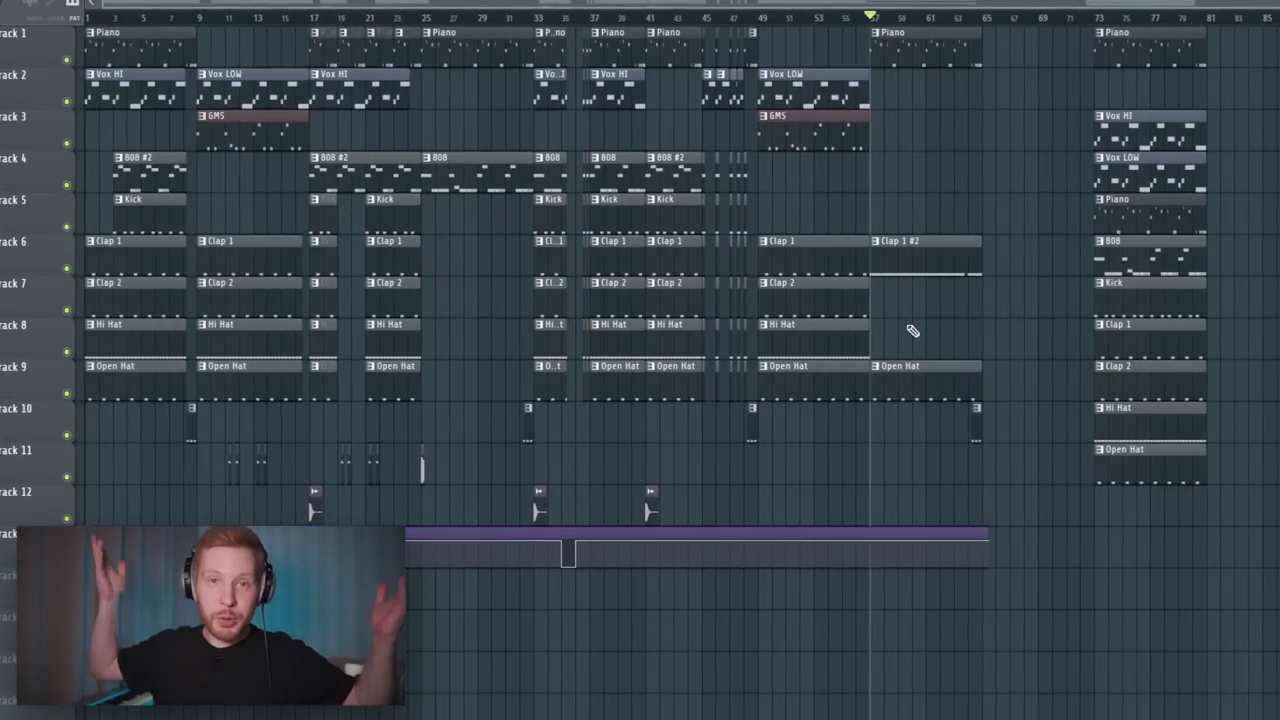
# Duplicate the Piano, Vox HI, 808 #2, drum and effect clips from bar 17 to bar 65 and set playback just before them.
pyautogui.keyDown('ctrl'); pyautogui.moveTo(311, 514); pyautogui.dragTo(406, 20); pyautogui.keyUp('ctrl')
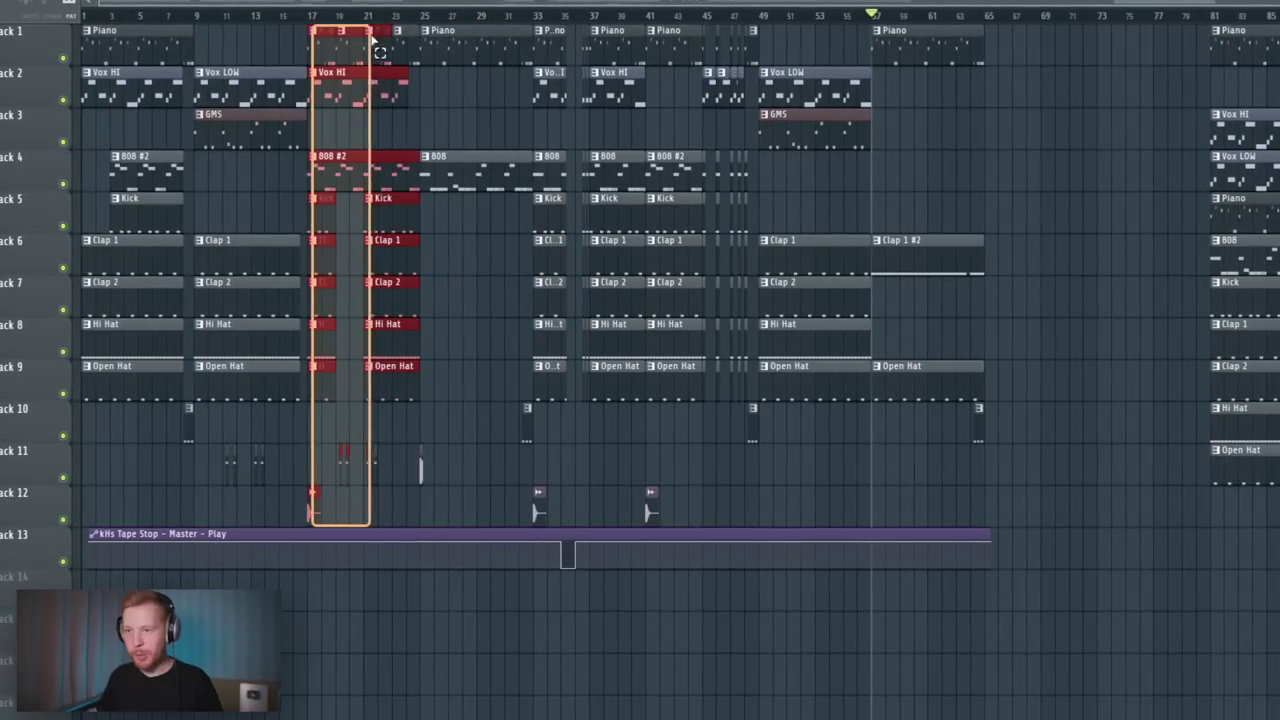
pyautogui.keyDown('shift'); pyautogui.moveTo(360, 156); pyautogui.dragTo(1014, 175); pyautogui.keyUp('shift')
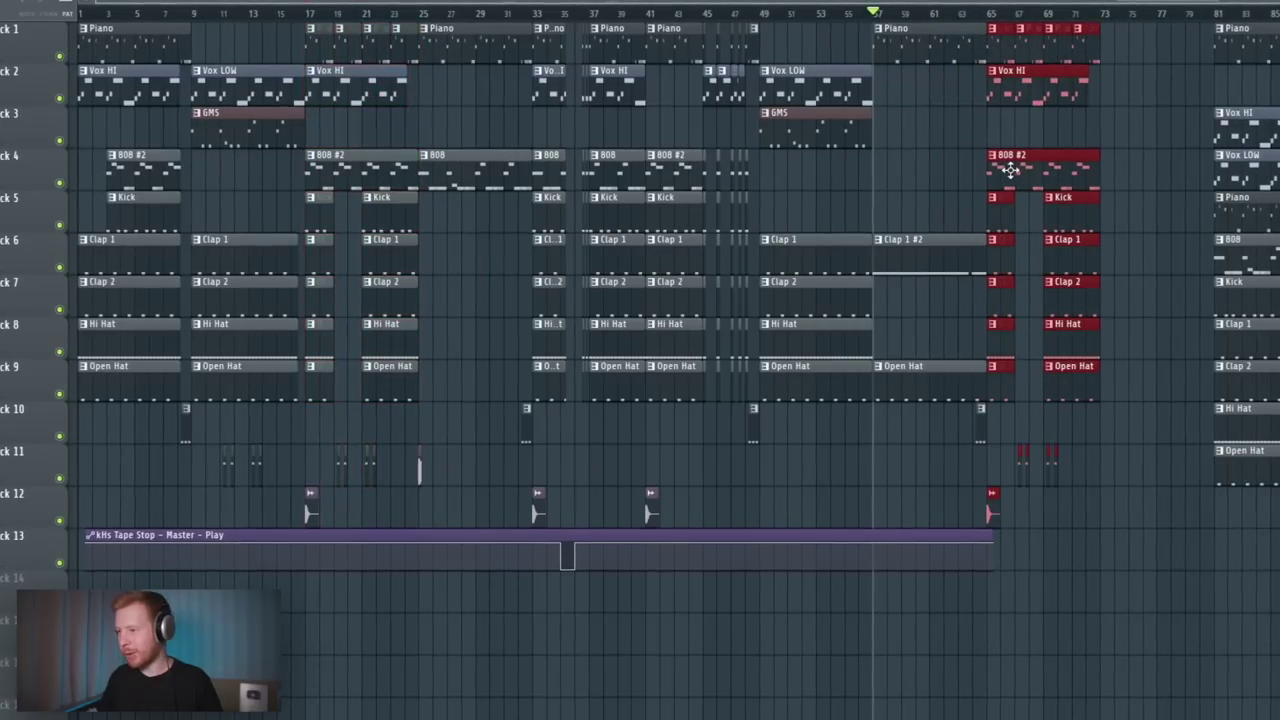
pyautogui.click(973, 22)
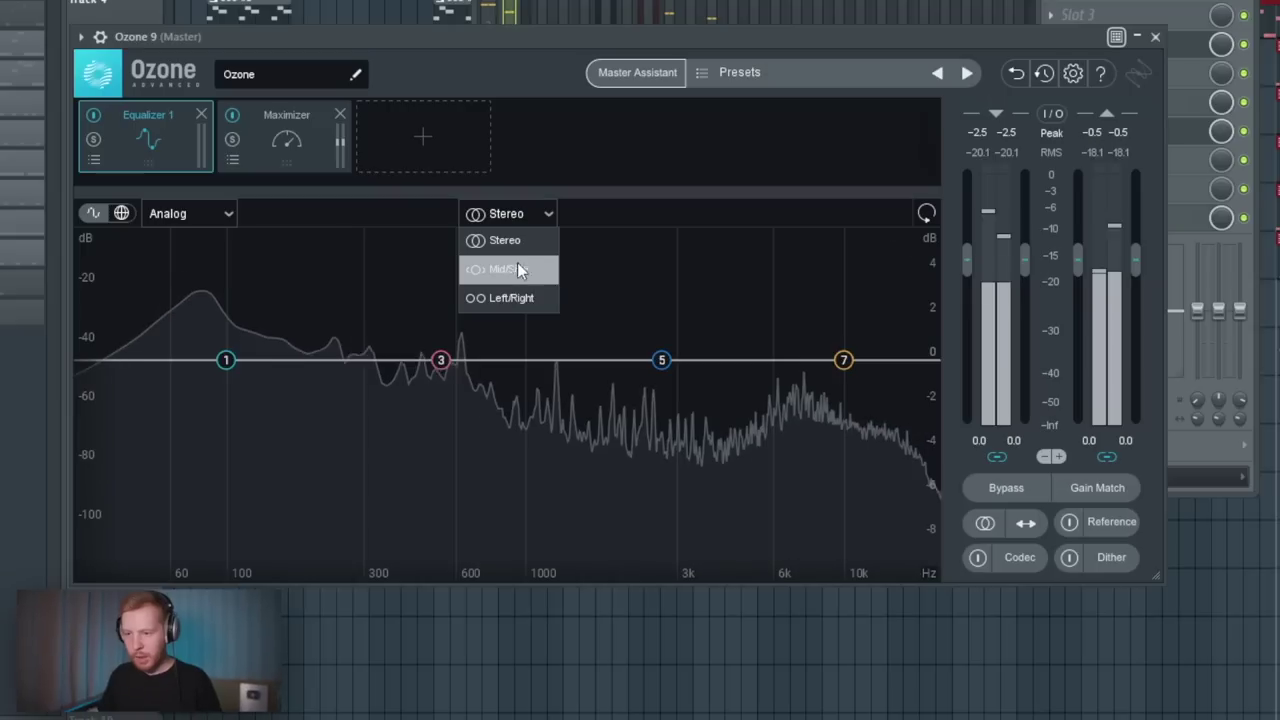
# Switch the master's Ozone Equalizer 1 to Mid/Side and cut the side channel by 1.2 dB at 318 Hz.
pyautogui.click(516, 268)
pyautogui.click(584, 213)
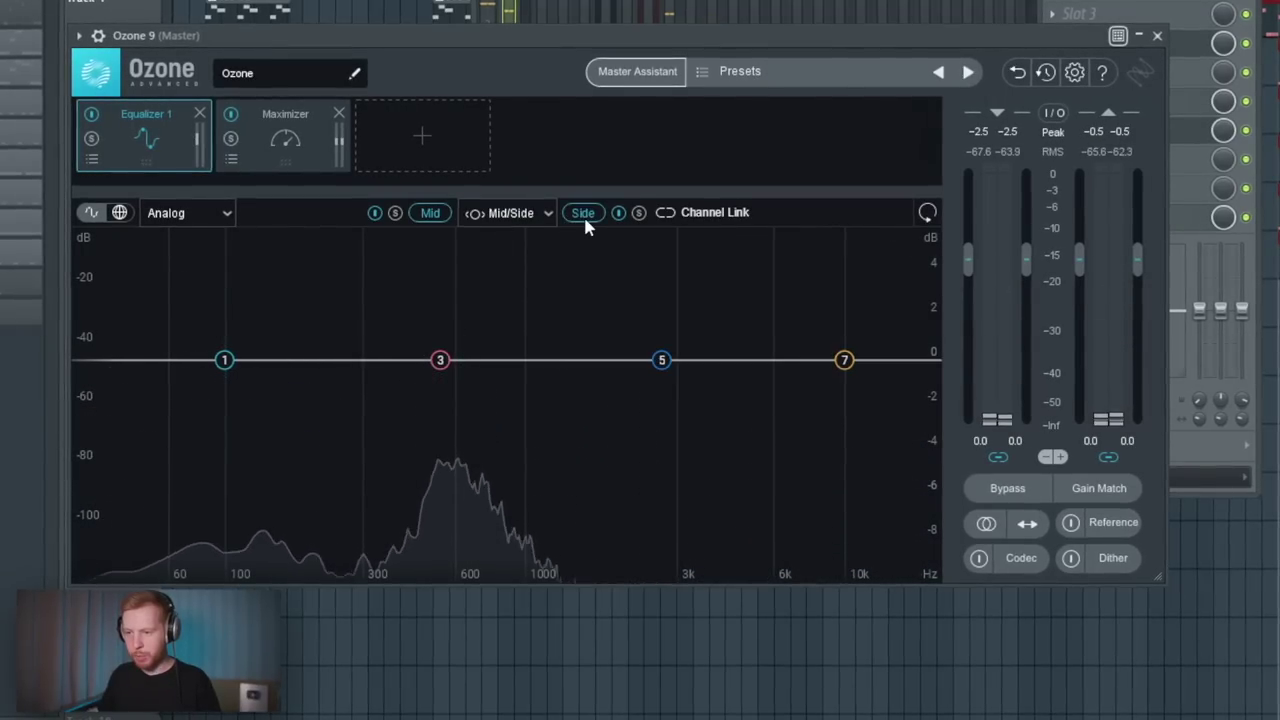
pyautogui.moveTo(436, 368); pyautogui.dragTo(368, 389)
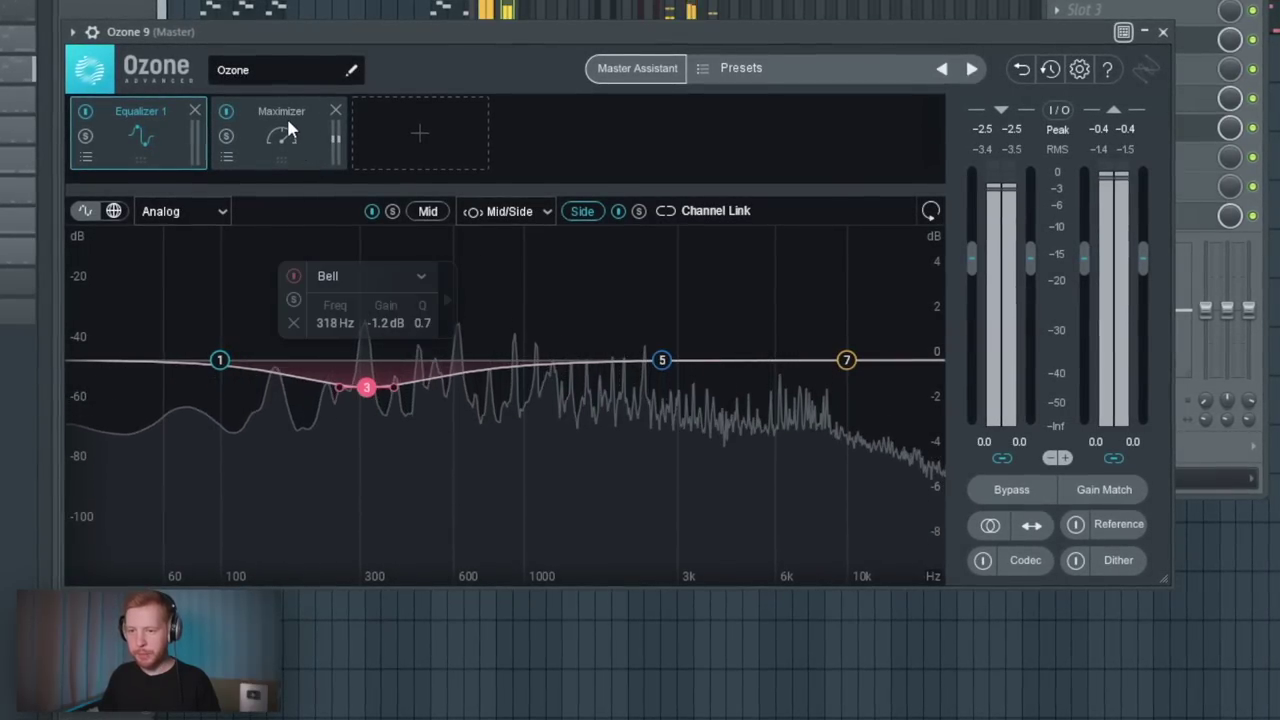
# Add a Vintage EQ module to Ozone with a 0.8 dB mid cut at 300 Hz.
pyautogui.click(392, 124)
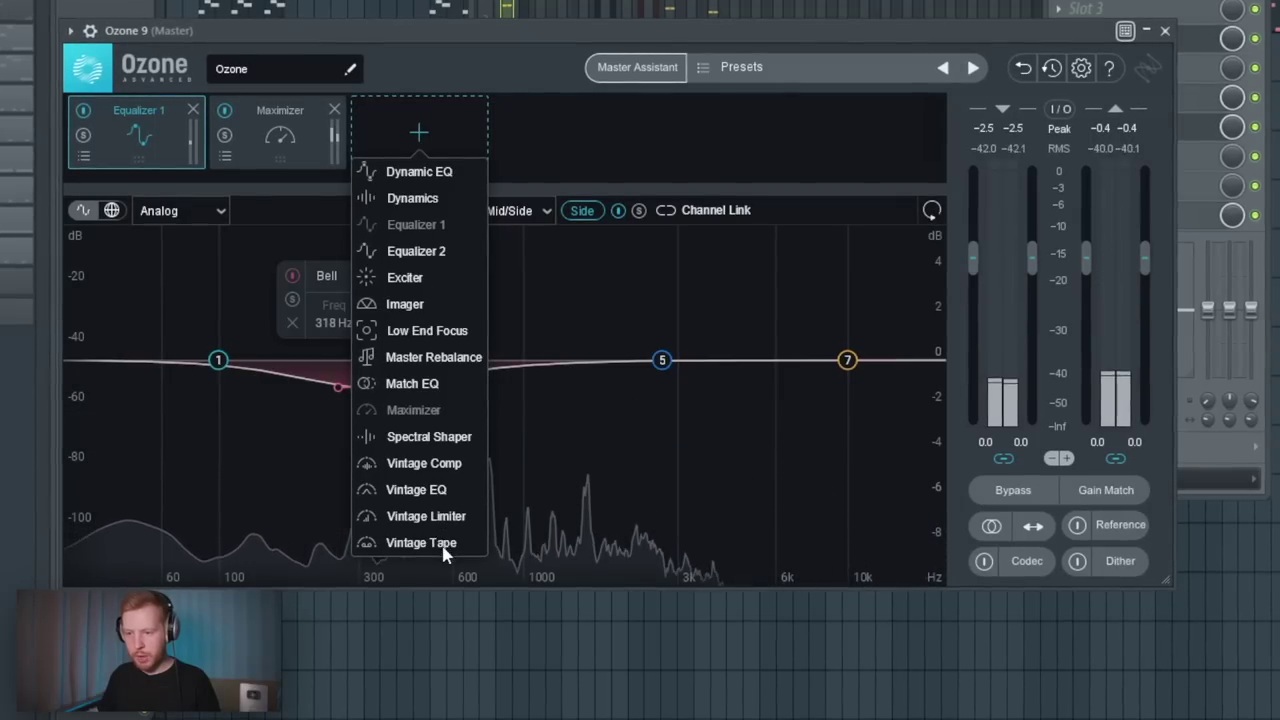
pyautogui.click(416, 489)
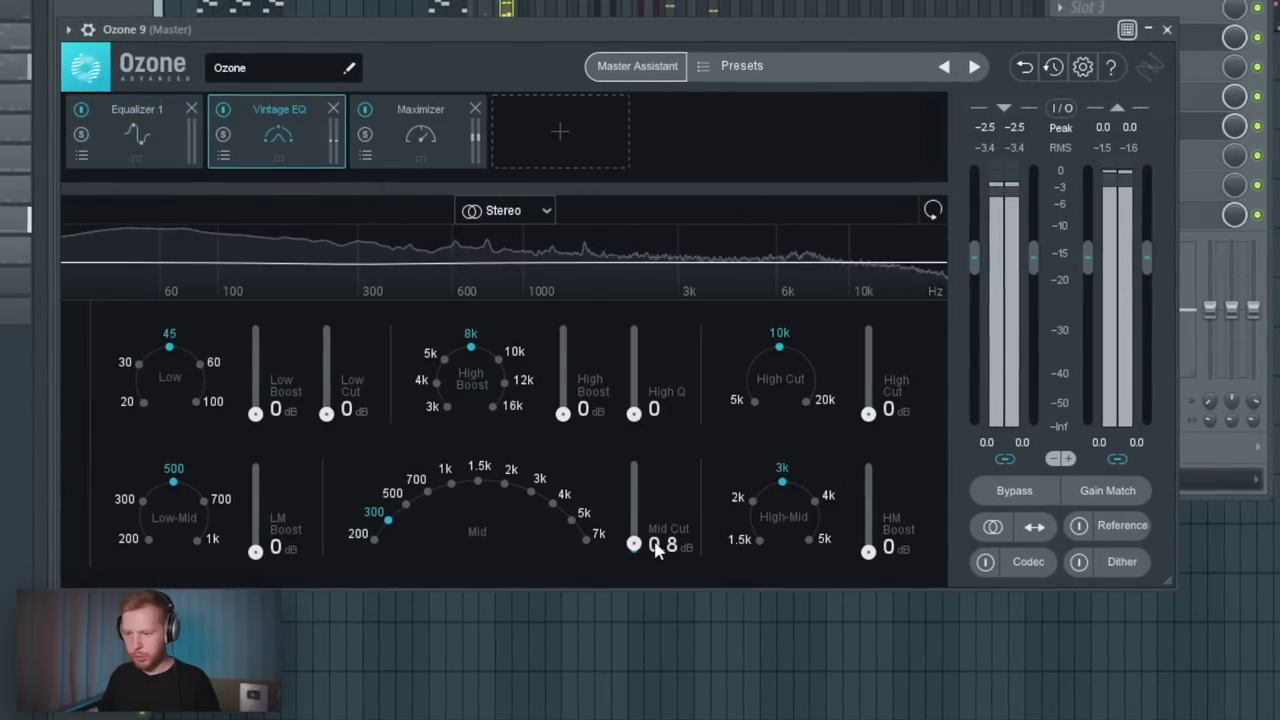
# Add an Imager module before the Maximizer and load its Enhanced Space preset.
pyautogui.click(540, 155)
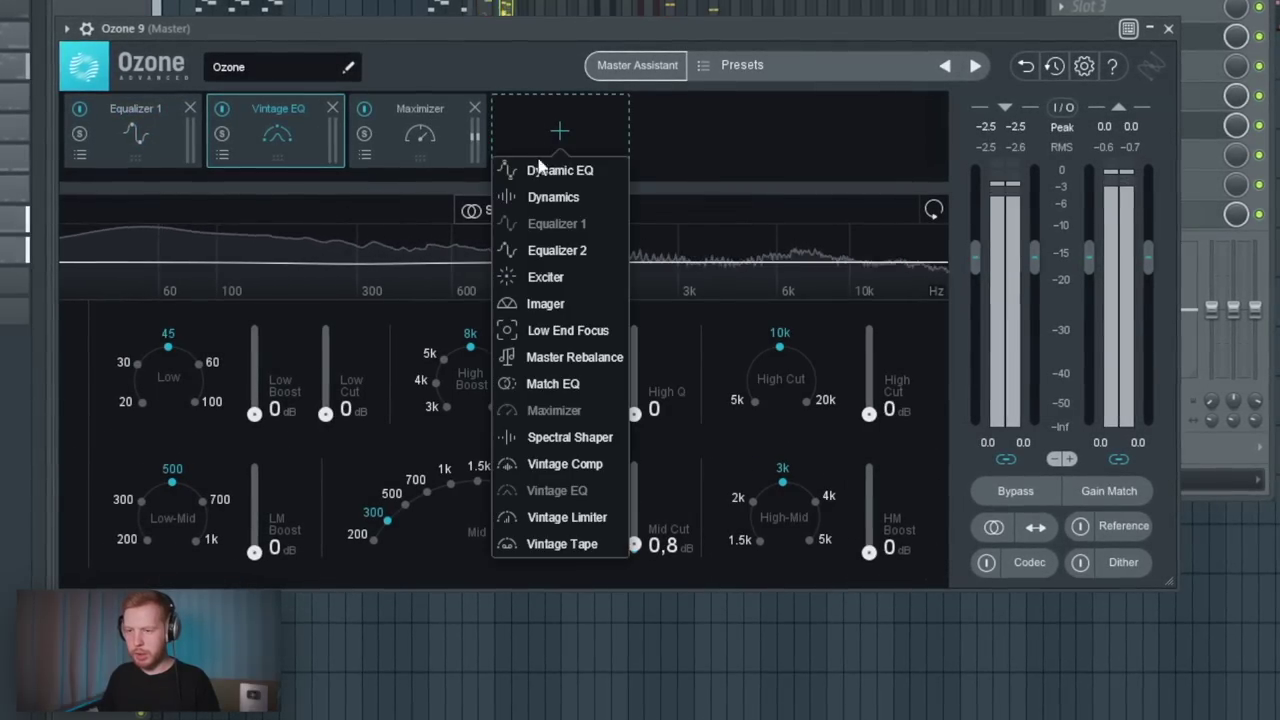
pyautogui.click(560, 305)
pyautogui.moveTo(465, 145); pyautogui.dragTo(494, 130)
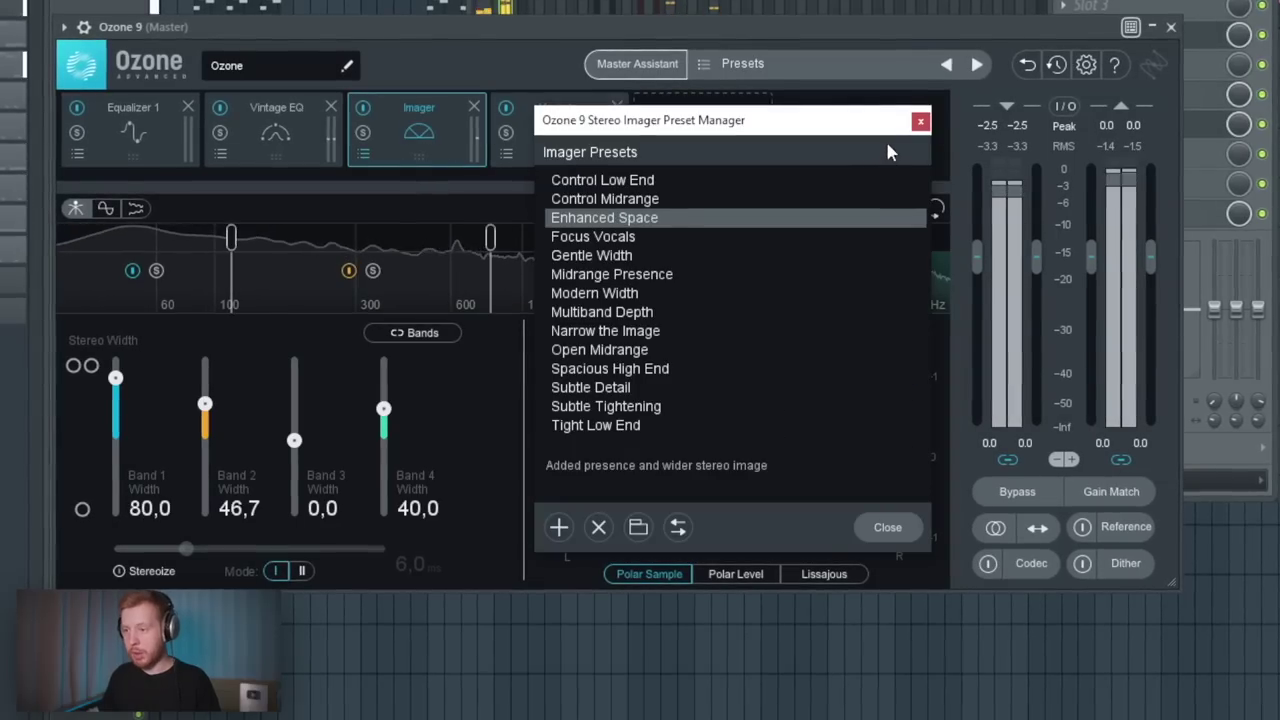
pyautogui.click(918, 123)
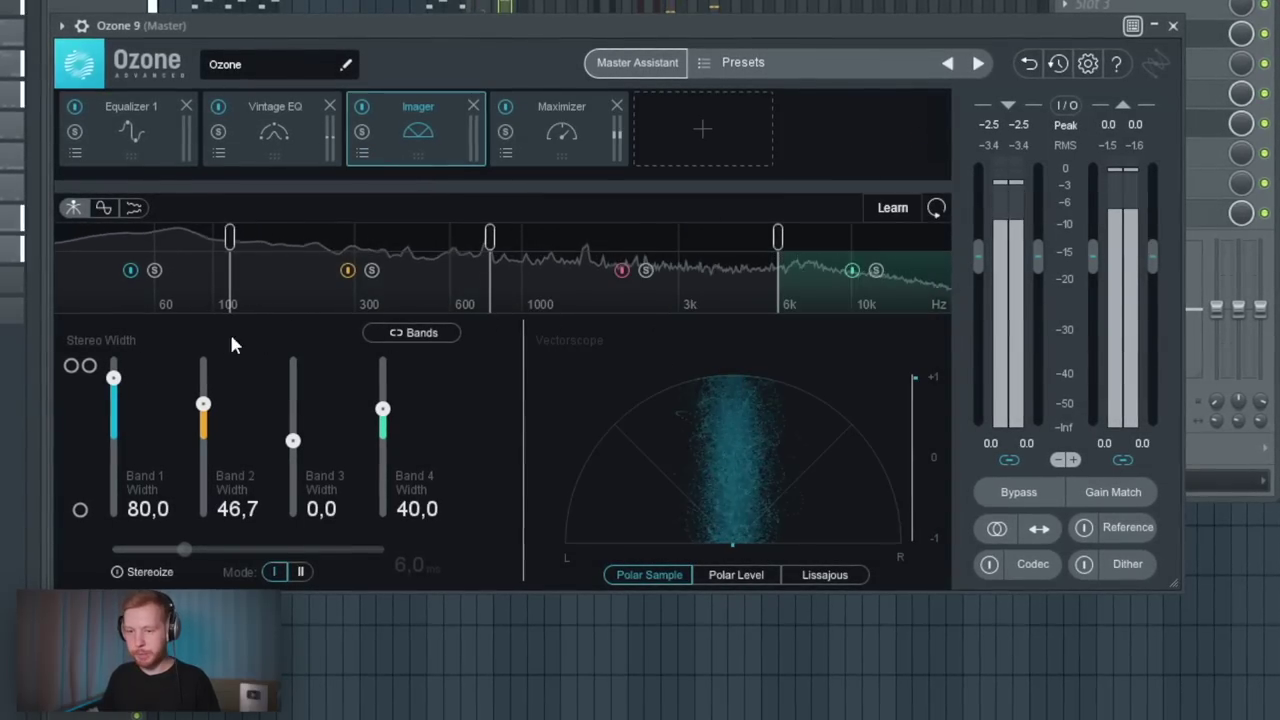
# Set the Maximizer threshold to -3.5 dB, close Ozone and play the beat to balance the 808 level in the mixer.
pyautogui.click(588, 128)
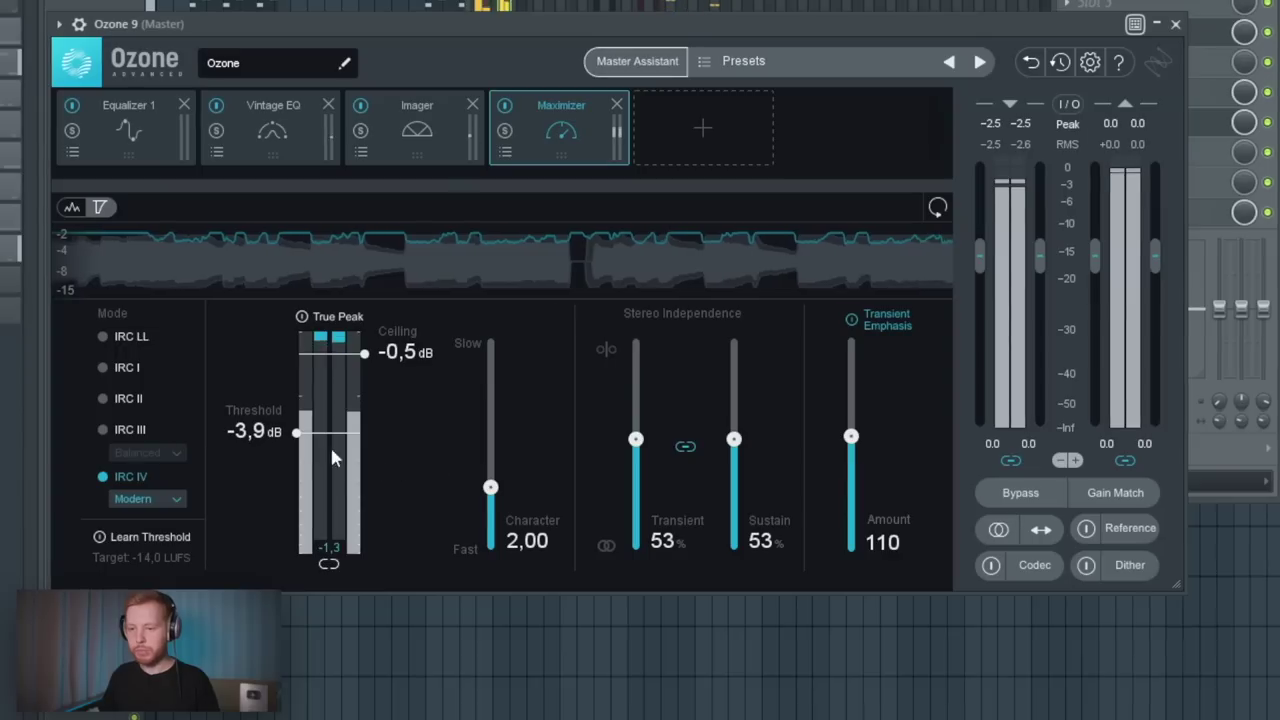
pyautogui.moveTo(330, 444); pyautogui.dragTo(300, 428)
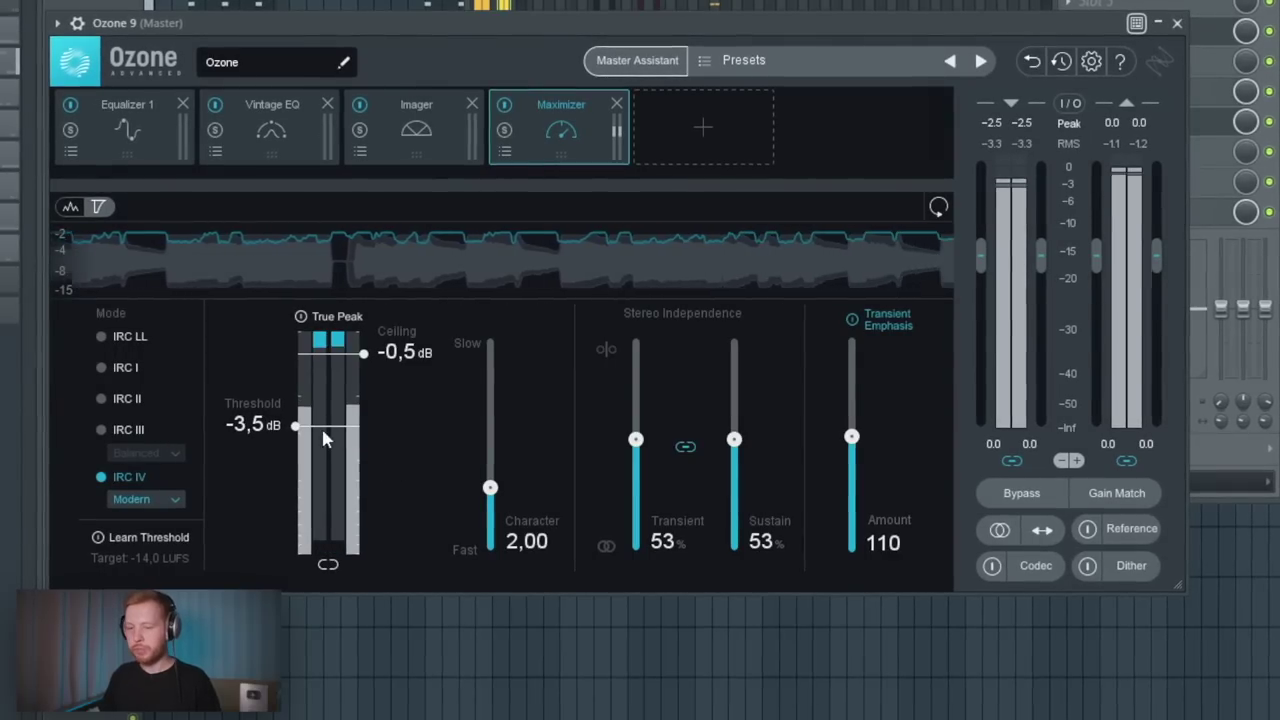
pyautogui.click(1180, 22)
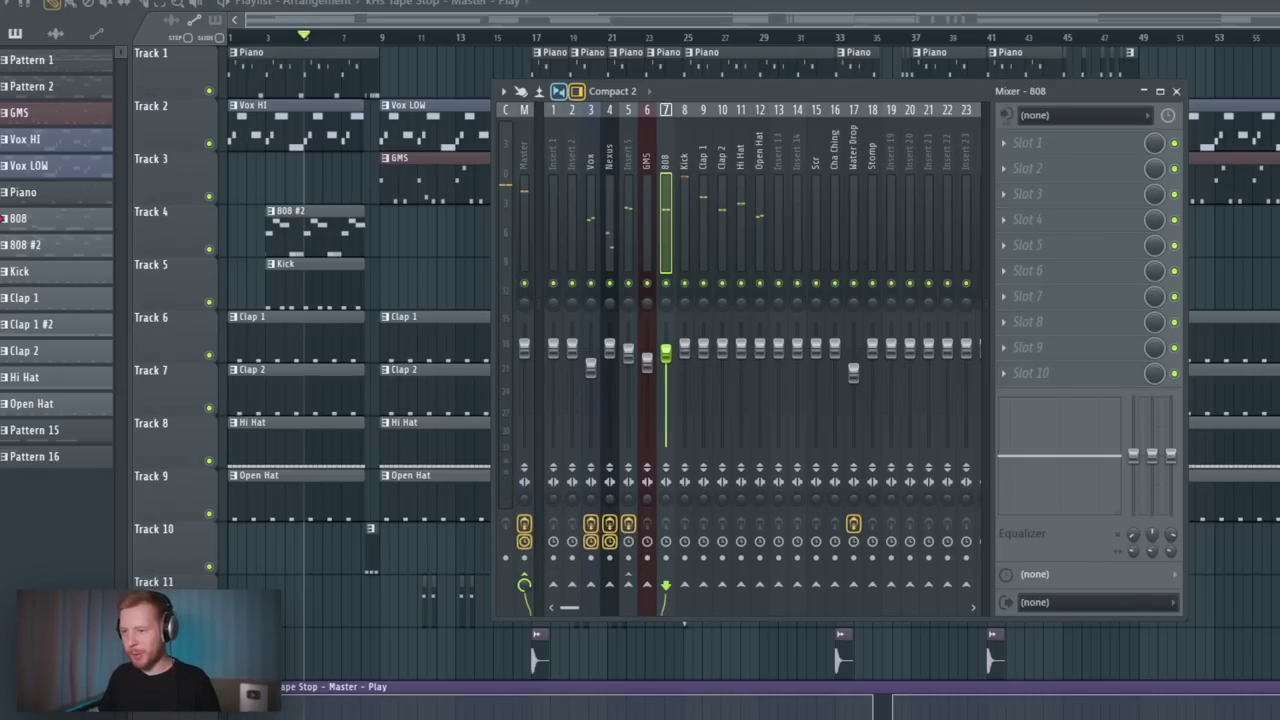
pyautogui.press('space')
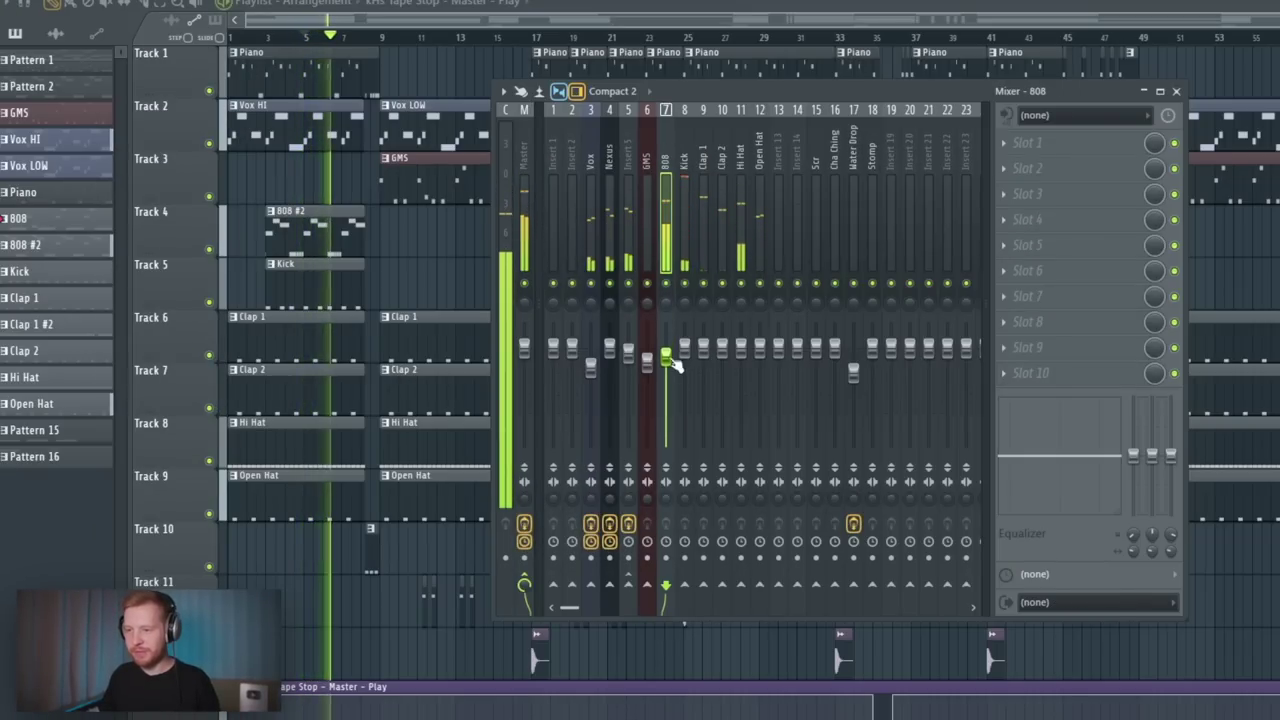